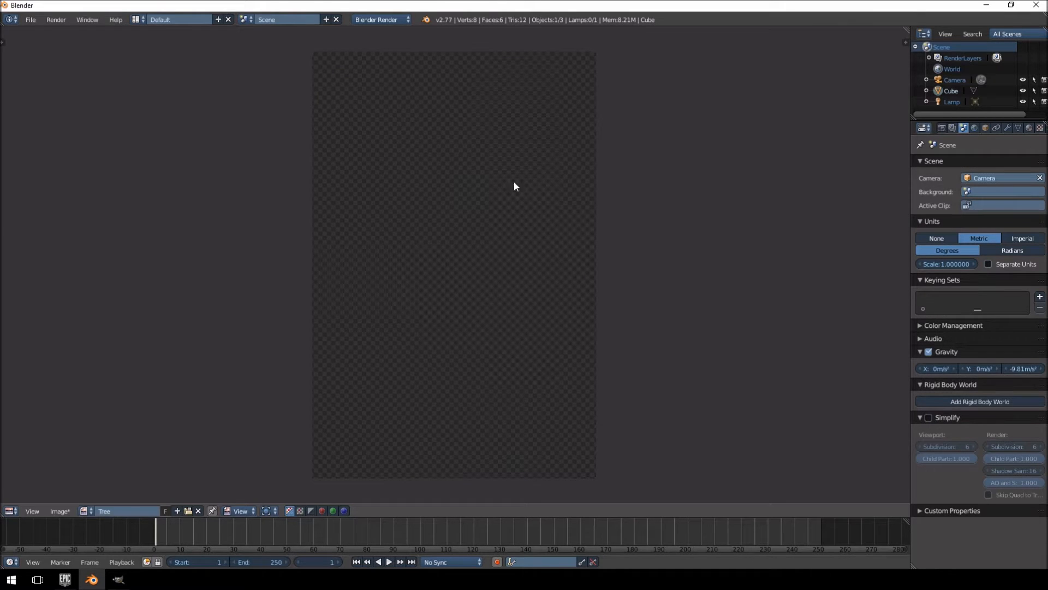
# Step: Switch the image editor showing the Tree image to Paint mode and display its paint tool shelf
pyautogui.click(240, 512)
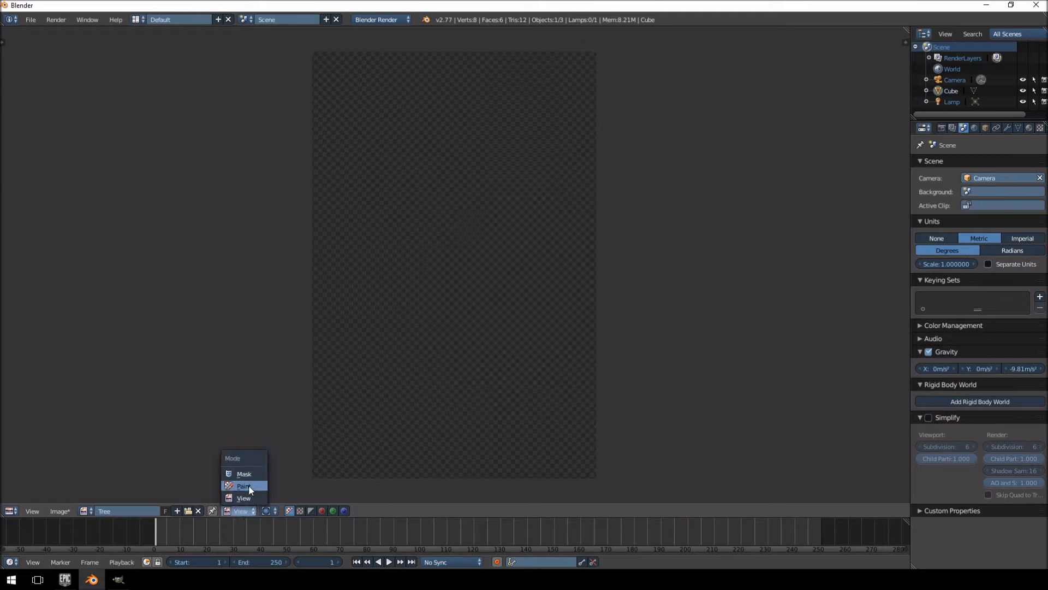
pyautogui.click(248, 485)
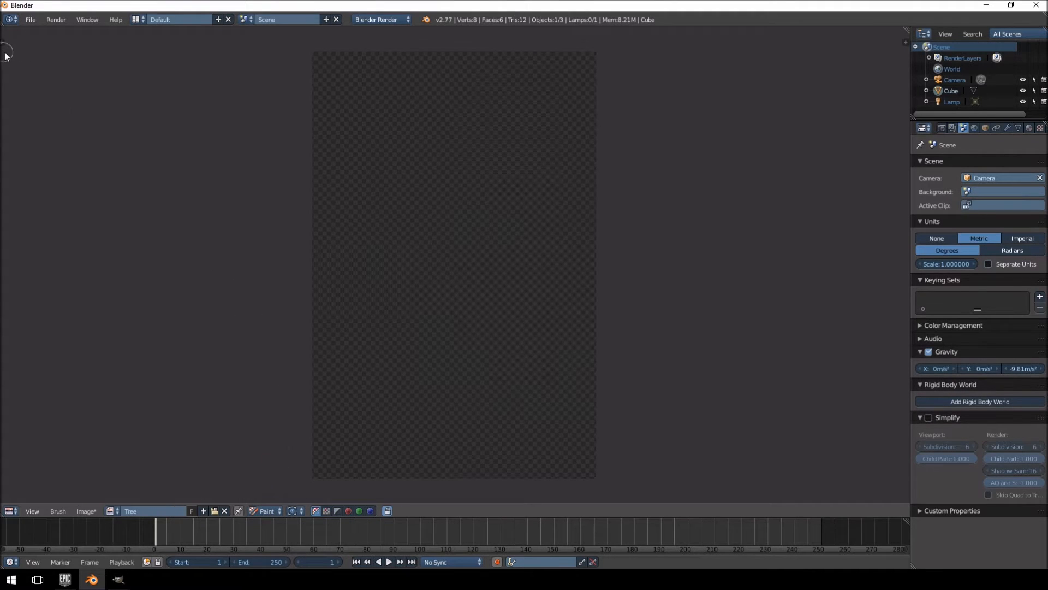
pyautogui.press('t')
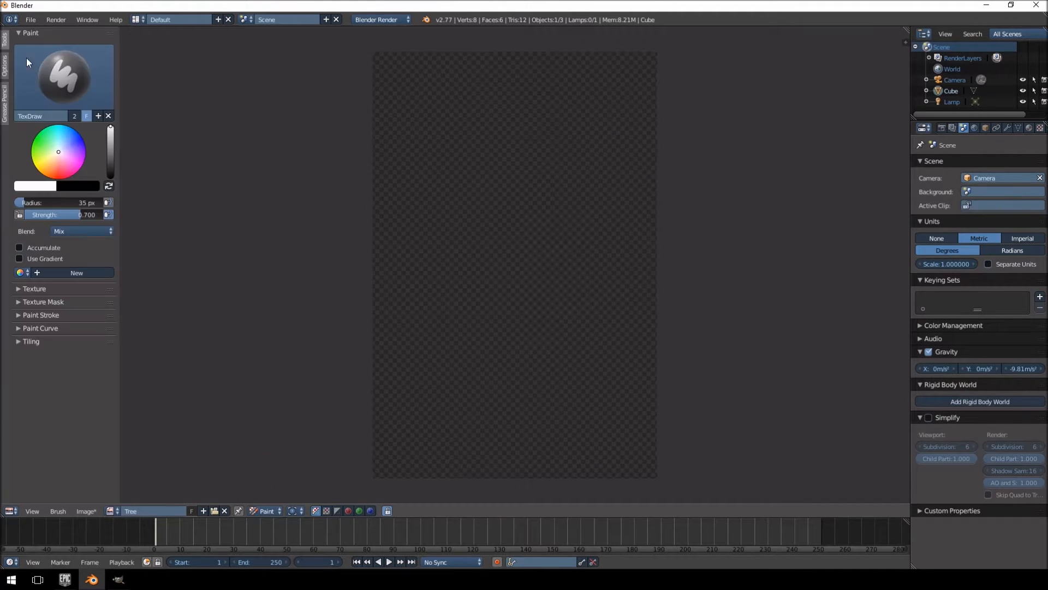
pyautogui.press('t')
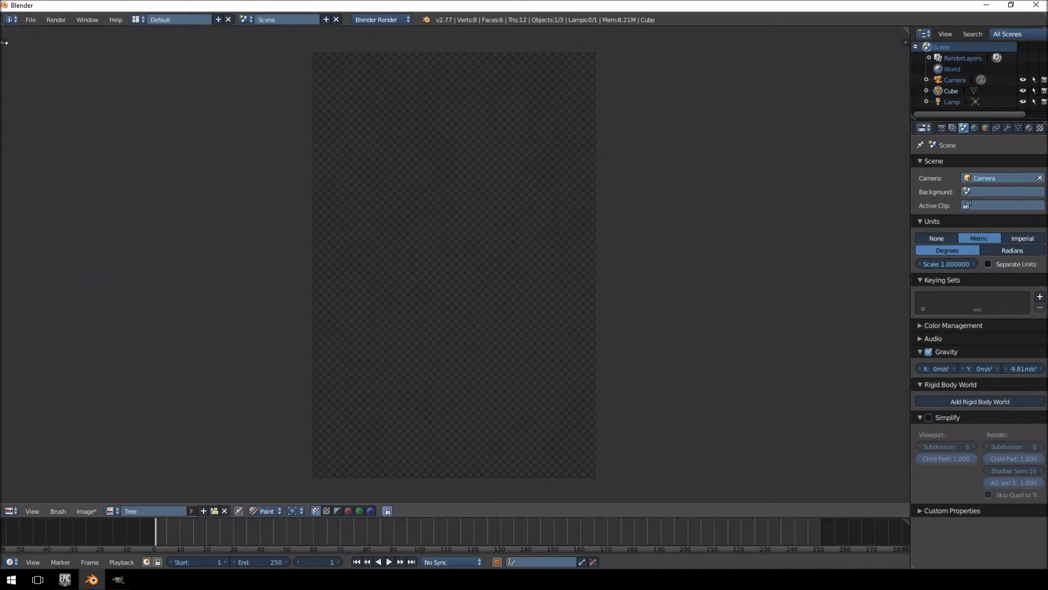
pyautogui.moveTo(4, 43); pyautogui.dragTo(11, 44)
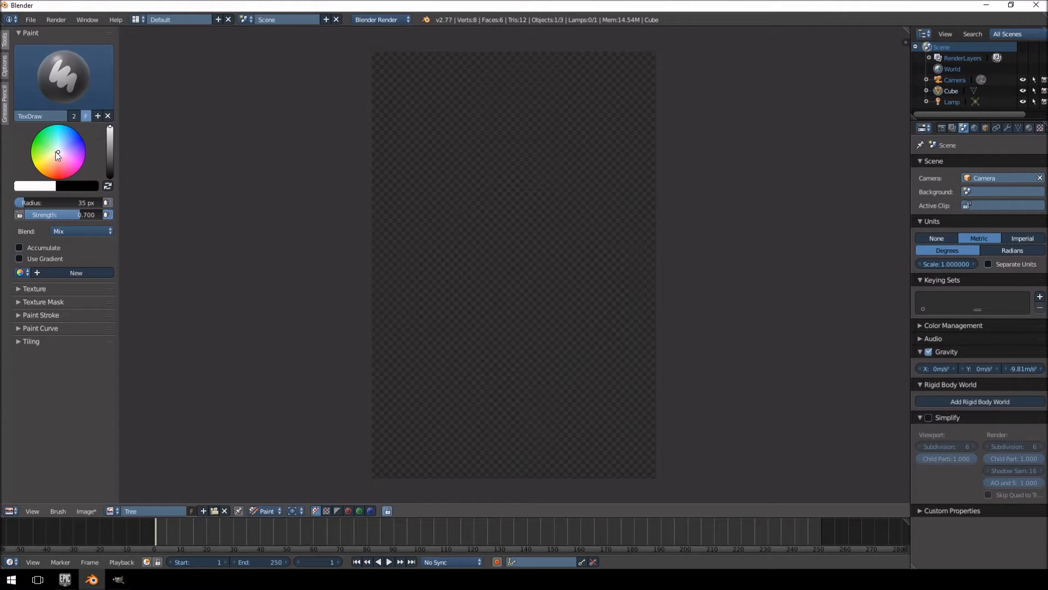
# Step: Set the TexDraw brush to a dark green at strength 1.000 and toggle pen pressure for its radius
pyautogui.moveTo(56, 153); pyautogui.dragTo(46, 141)
pyautogui.rightClick(46, 138)
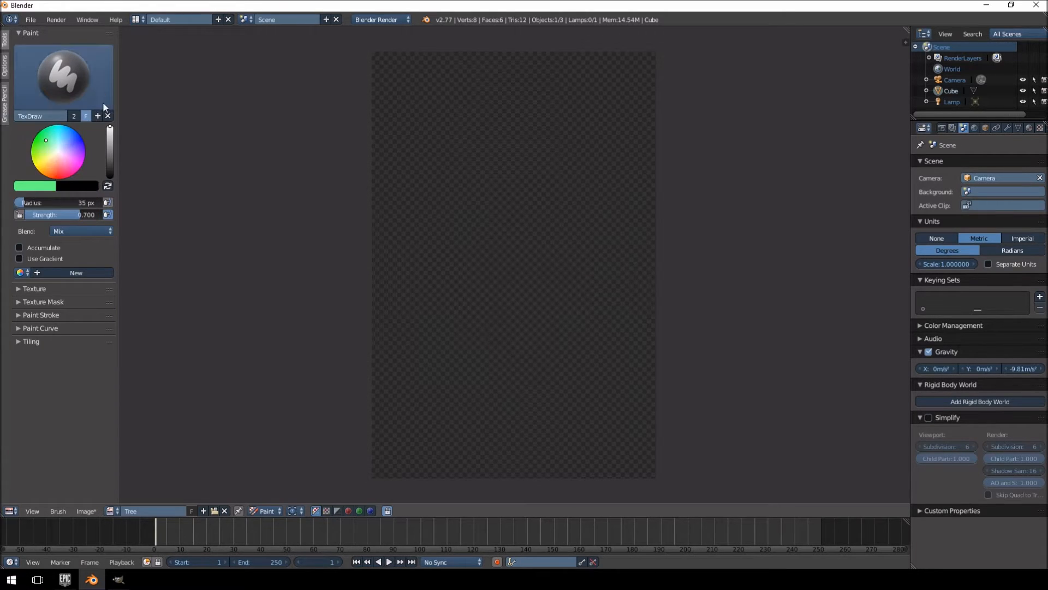
pyautogui.moveTo(45, 142); pyautogui.dragTo(44, 143)
pyautogui.moveTo(110, 131); pyautogui.dragTo(109, 162)
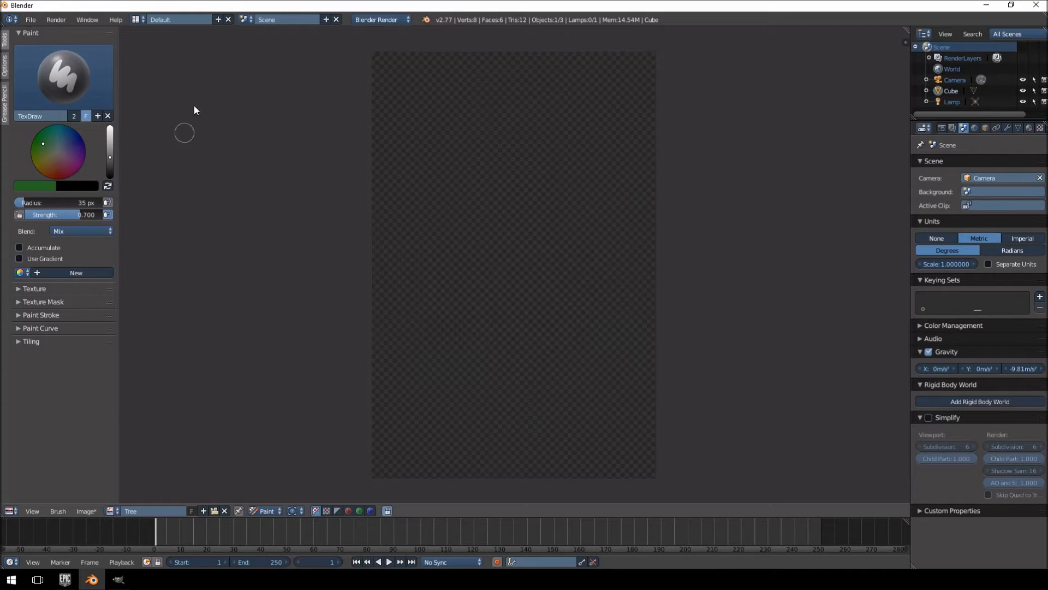
pyautogui.moveTo(111, 156); pyautogui.dragTo(113, 153)
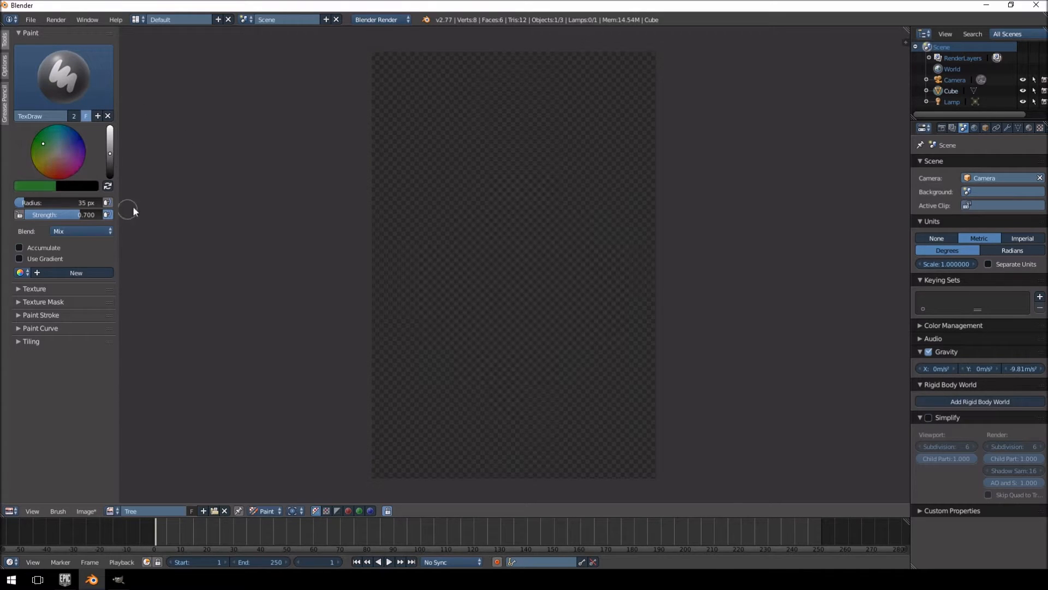
pyautogui.moveTo(80, 215); pyautogui.dragTo(108, 214)
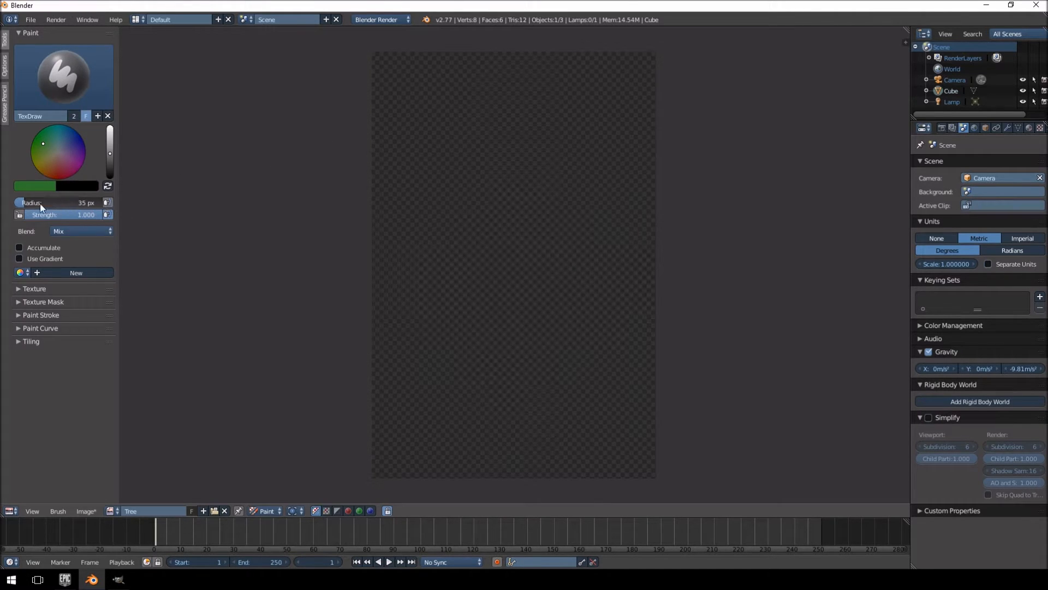
pyautogui.click(107, 203)
pyautogui.moveTo(435, 143); pyautogui.dragTo(421, 177)
pyautogui.hotkey('ctrl', 'z')
pyautogui.moveTo(495, 83)
pyautogui.mouseDown()
pyautogui.moveTo(450, 161)
pyautogui.moveTo(390, 229)
pyautogui.mouseUp()
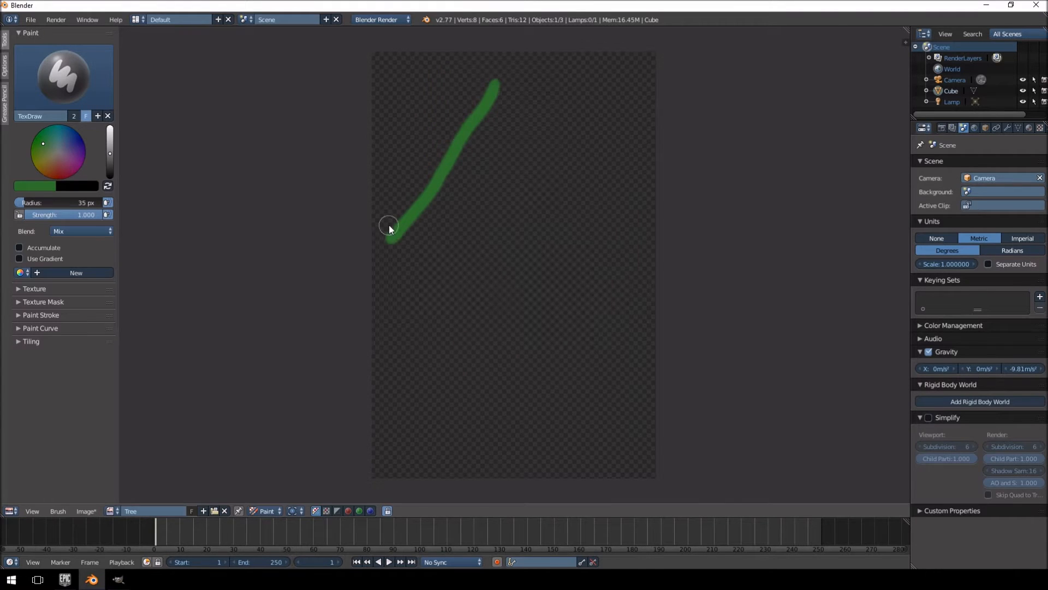
pyautogui.hotkey('ctrl', 'z')
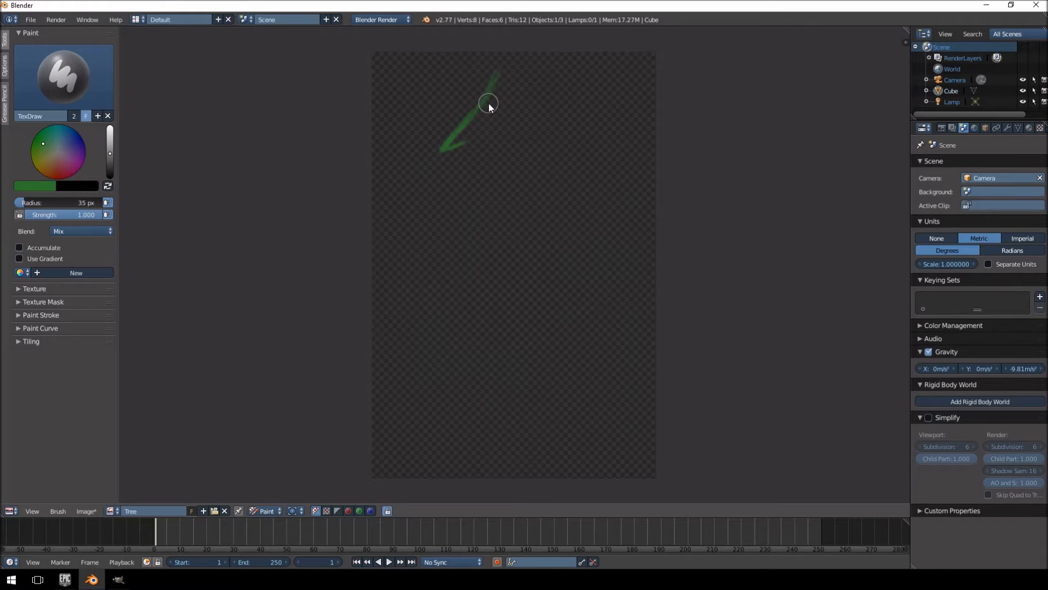
pyautogui.hotkey('ctrl', 'z')
pyautogui.hotkey('ctrl', 'z')
pyautogui.hotkey('ctrl', 'z')
pyautogui.hotkey('ctrl', 'z')
pyautogui.hotkey('ctrl', 'z')
# Step: Paint the jagged left side of the fir tree outline in green, from the treetop down to the scalloped base, redoing poor strokes
pyautogui.moveTo(502, 71)
pyautogui.mouseDown()
pyautogui.moveTo(460, 131)
pyautogui.moveTo(484, 130)
pyautogui.mouseUp()
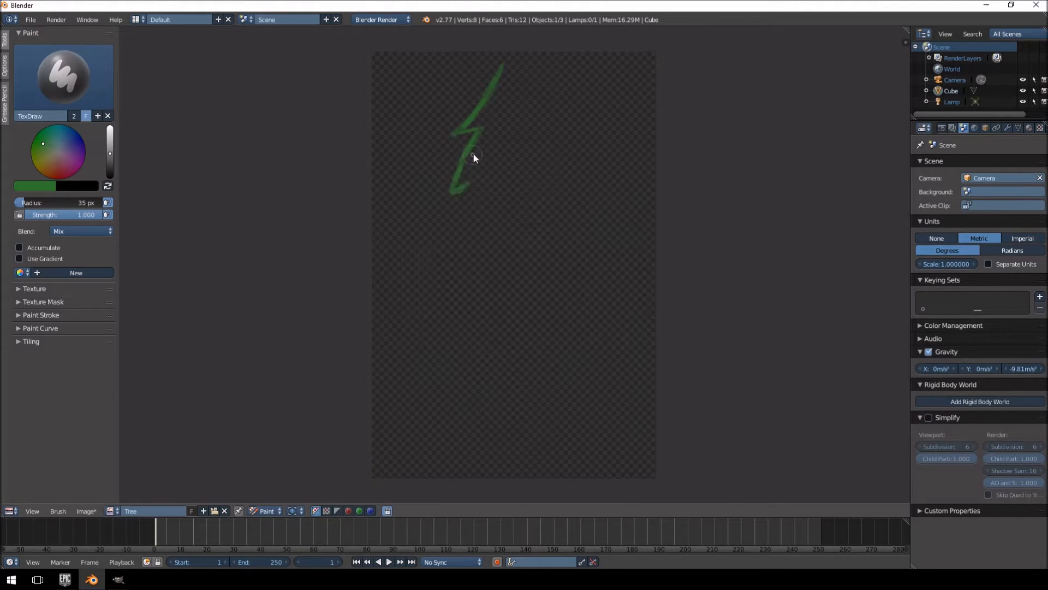
pyautogui.moveTo(451, 192); pyautogui.dragTo(467, 185)
pyautogui.hotkey('ctrl', 'z')
pyautogui.moveTo(464, 177); pyautogui.dragTo(449, 190)
pyautogui.moveTo(433, 244)
pyautogui.mouseDown()
pyautogui.moveTo(429, 256)
pyautogui.moveTo(448, 256)
pyautogui.mouseUp()
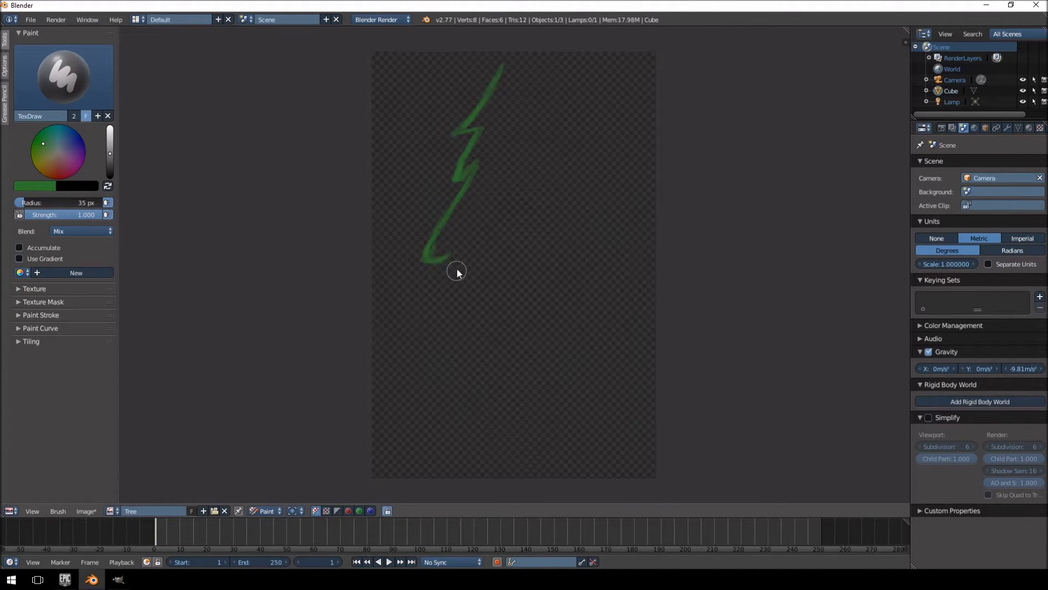
pyautogui.hotkey('ctrl', 'z')
pyautogui.hotkey('ctrl', 'z')
pyautogui.hotkey('ctrl', 'z')
pyautogui.hotkey('ctrl', 'z')
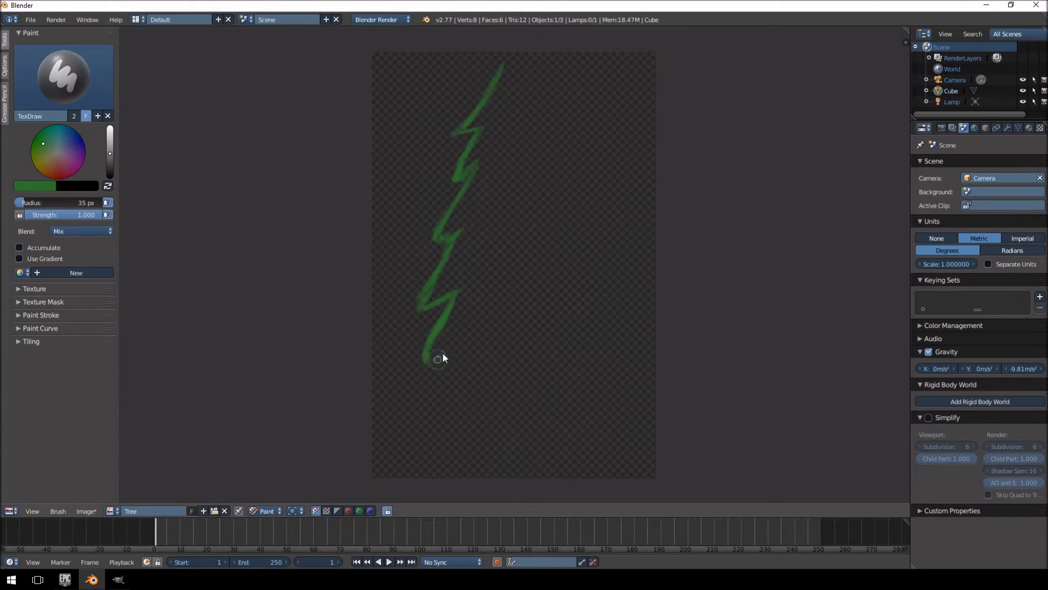
pyautogui.hotkey('ctrl', 'z')
pyautogui.hotkey('ctrl', 'z')
pyautogui.hotkey('ctrl', 'z')
pyautogui.hotkey('ctrl', 'z')
pyautogui.hotkey('ctrl', 'z')
pyautogui.moveTo(455, 367); pyautogui.dragTo(430, 409)
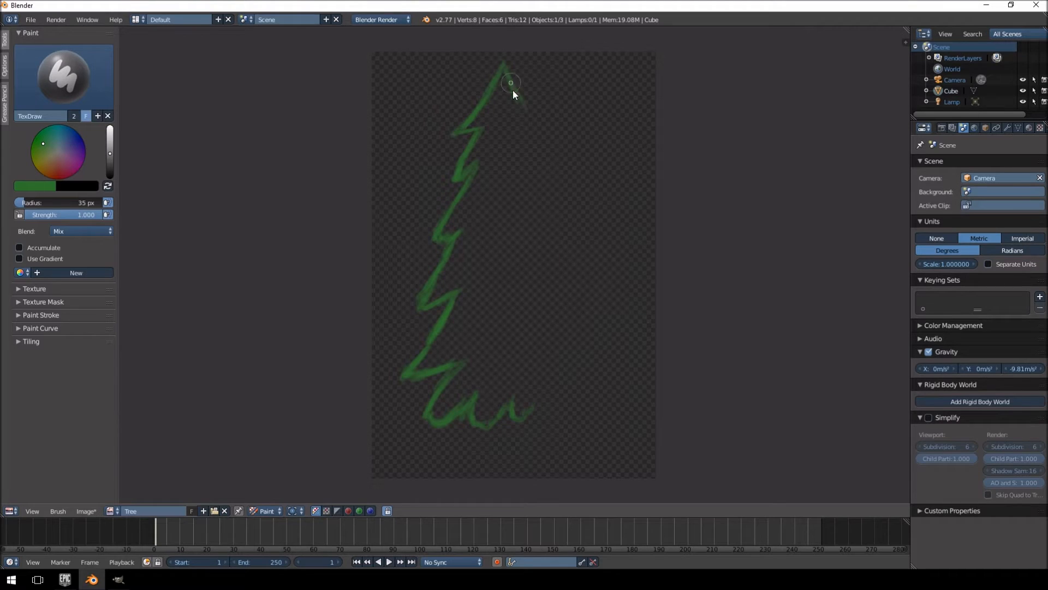
# Step: Paint the jagged right side of the tree from the treetop down and close the outline along the base
pyautogui.moveTo(509, 76); pyautogui.dragTo(537, 125)
pyautogui.moveTo(522, 163); pyautogui.dragTo(552, 222)
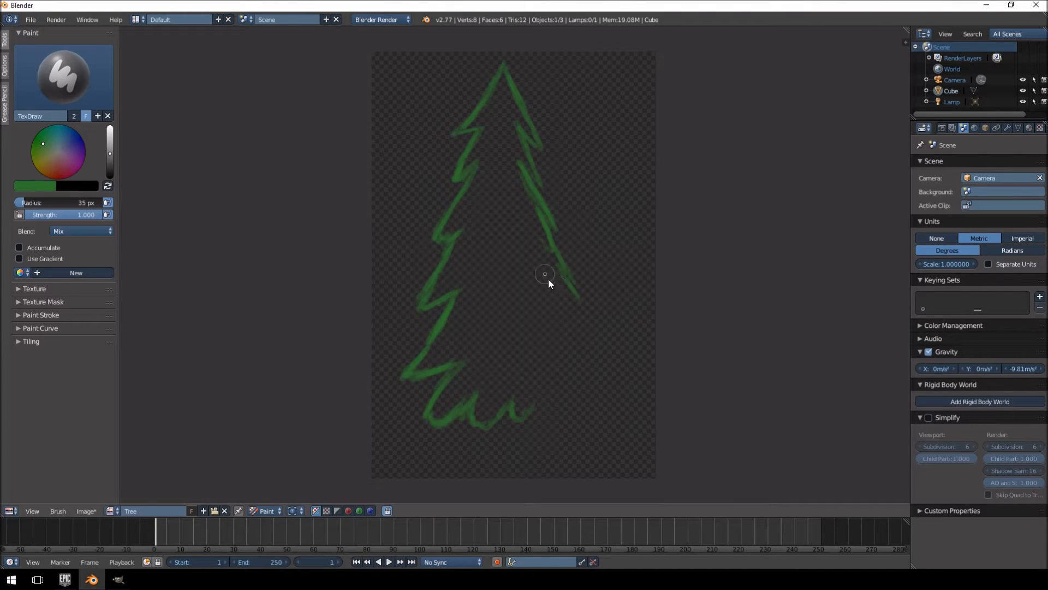
pyautogui.moveTo(583, 293); pyautogui.dragTo(579, 304)
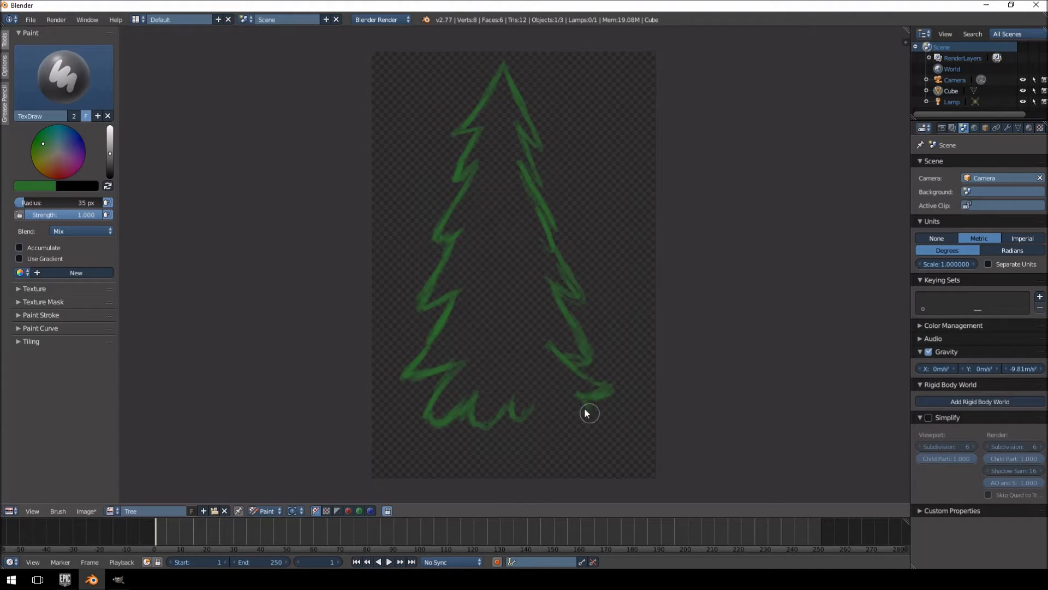
pyautogui.moveTo(571, 418)
pyautogui.mouseDown()
pyautogui.moveTo(533, 402)
pyautogui.moveTo(556, 414)
pyautogui.mouseUp()
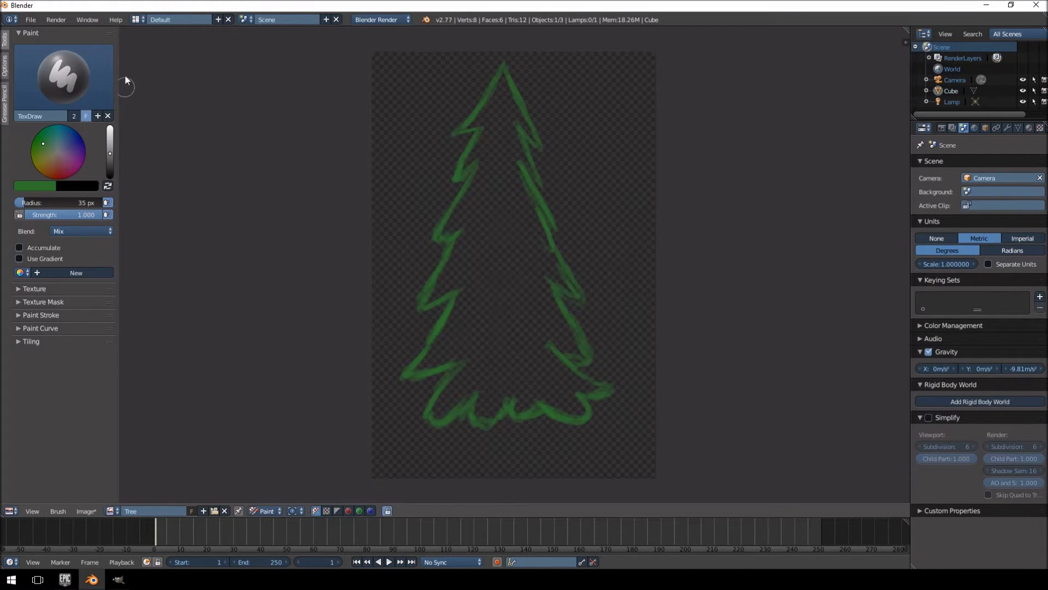
pyautogui.click(63, 76)
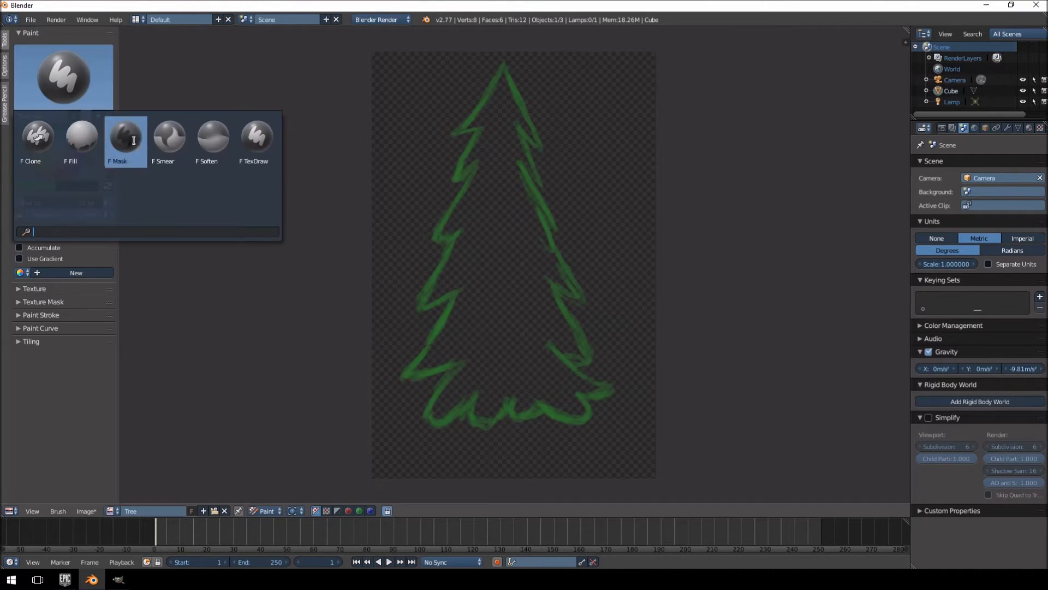
pyautogui.click(84, 140)
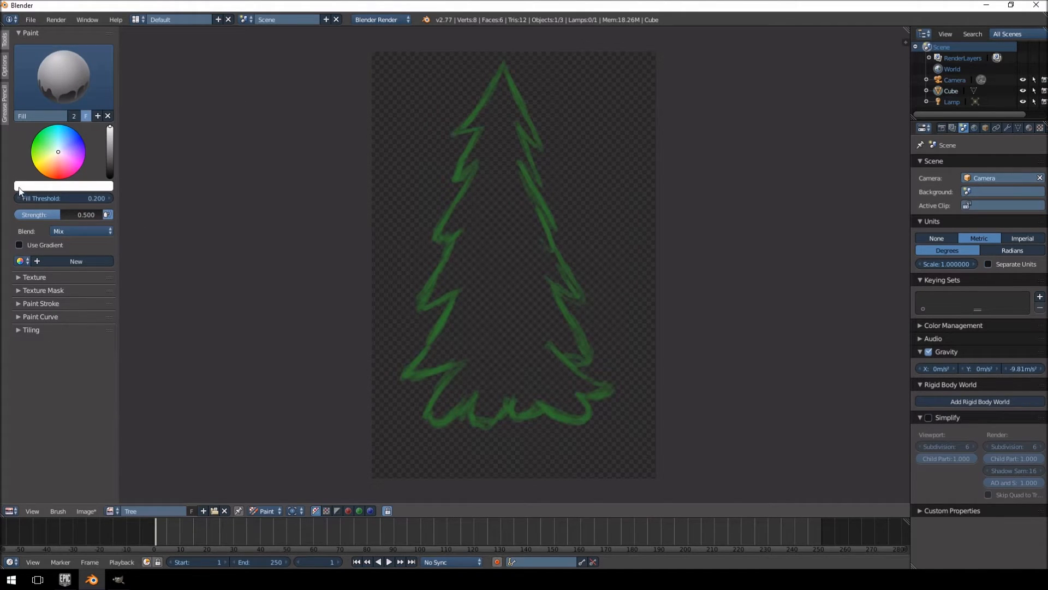
pyautogui.click(65, 84)
pyautogui.click(252, 139)
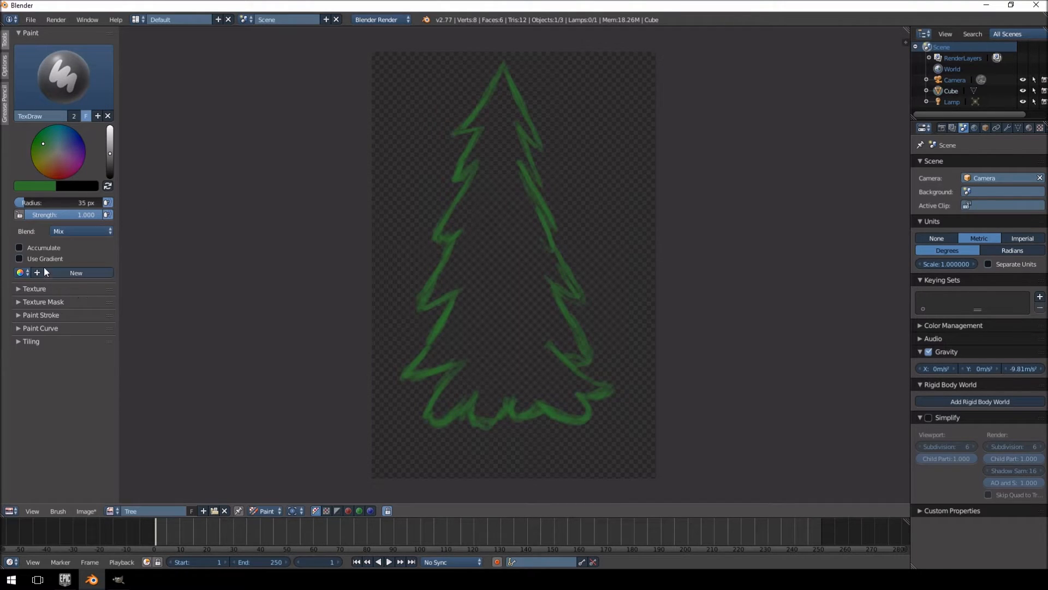
# Step: Create a new colour palette and store the brush's dark green in it
pyautogui.click(77, 273)
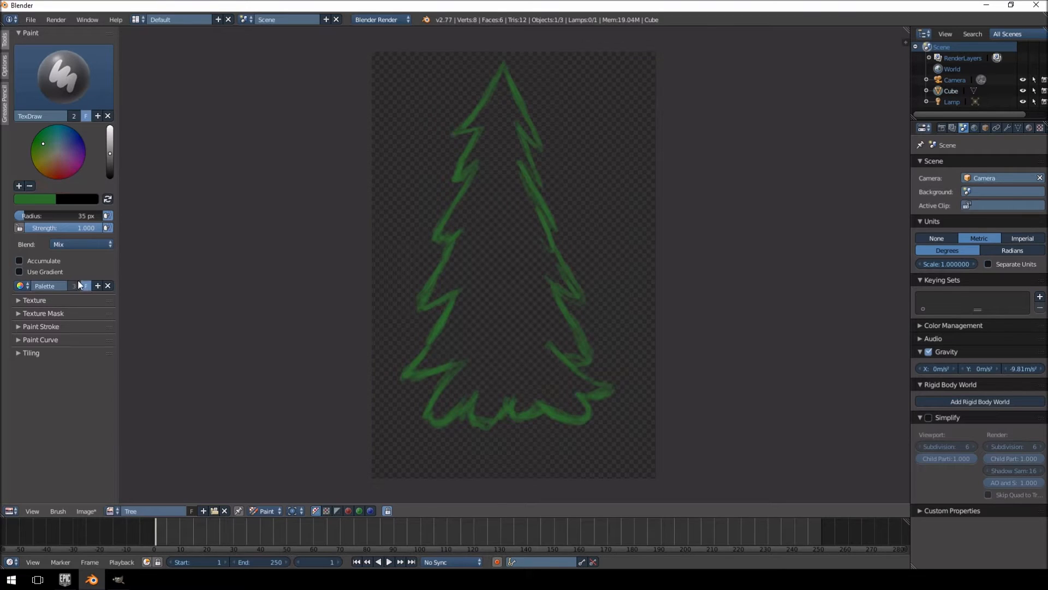
pyautogui.click(19, 186)
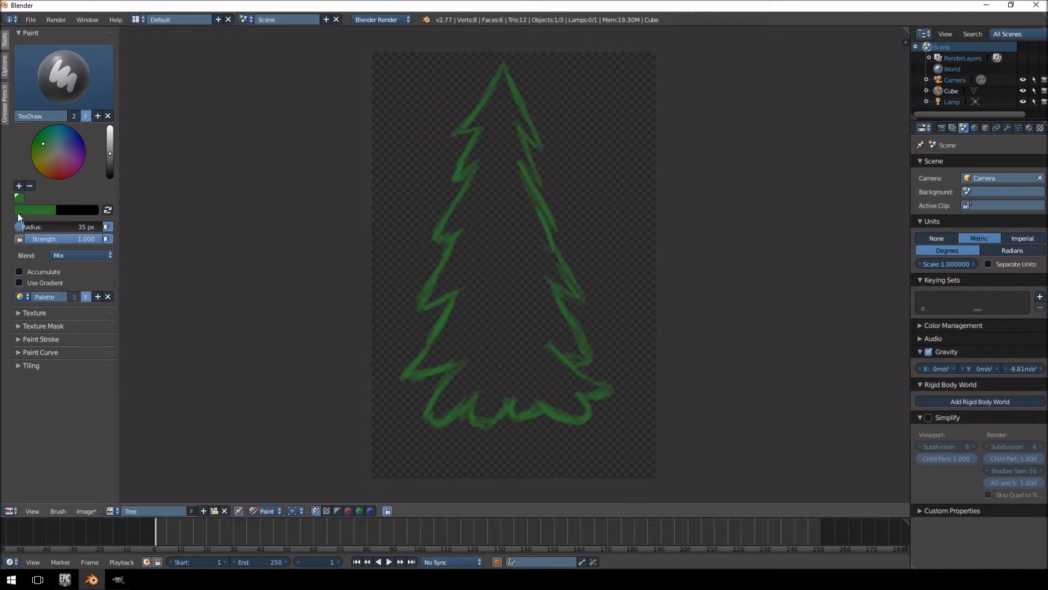
# Step: Fill the inside of the tree outline with the stored green, using the Fill brush at strength 1.000
pyautogui.click(63, 77)
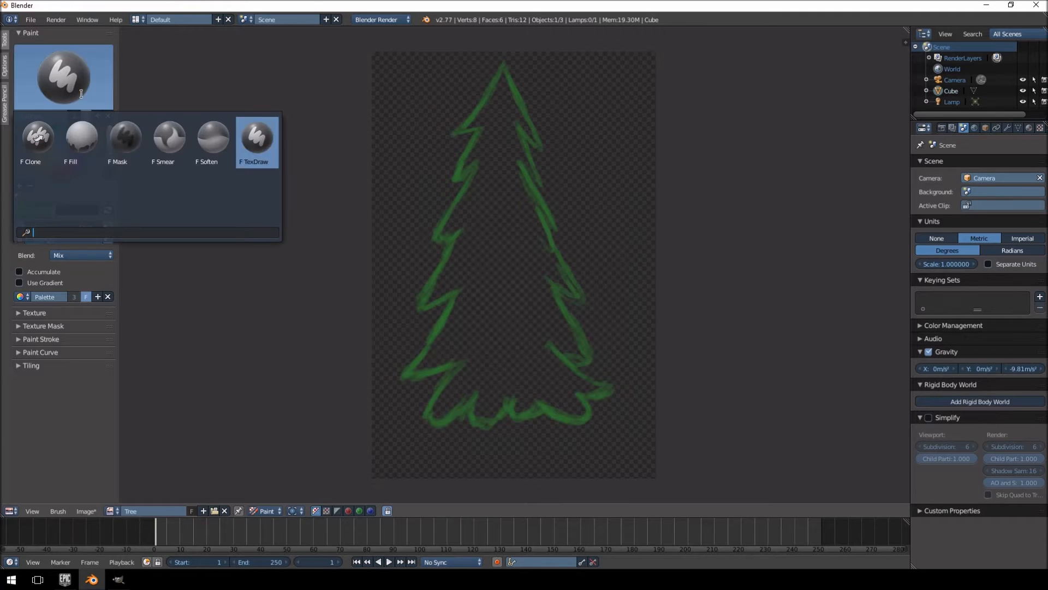
pyautogui.click(79, 141)
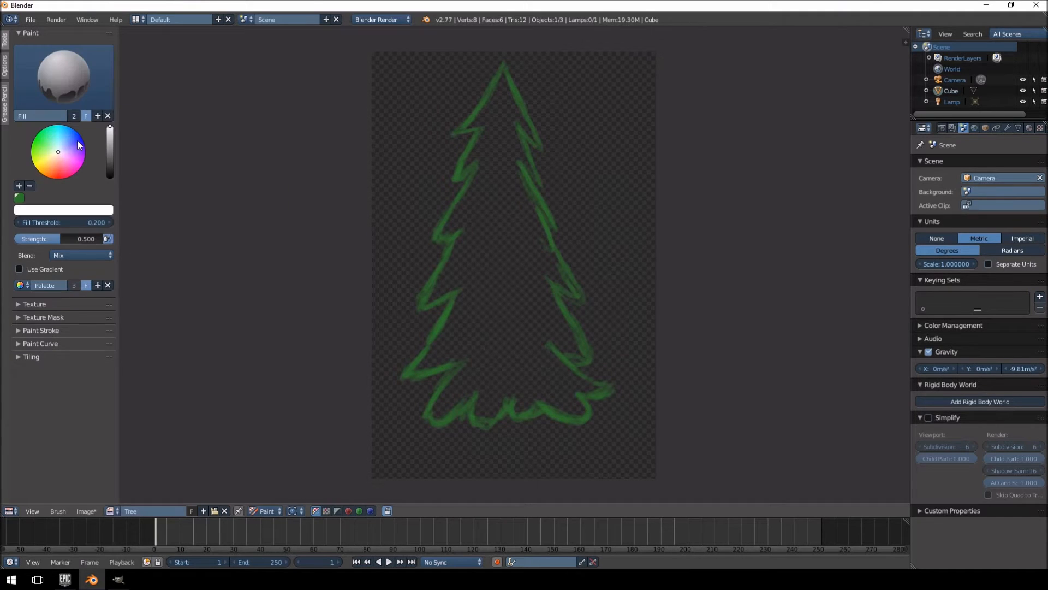
pyautogui.click(20, 199)
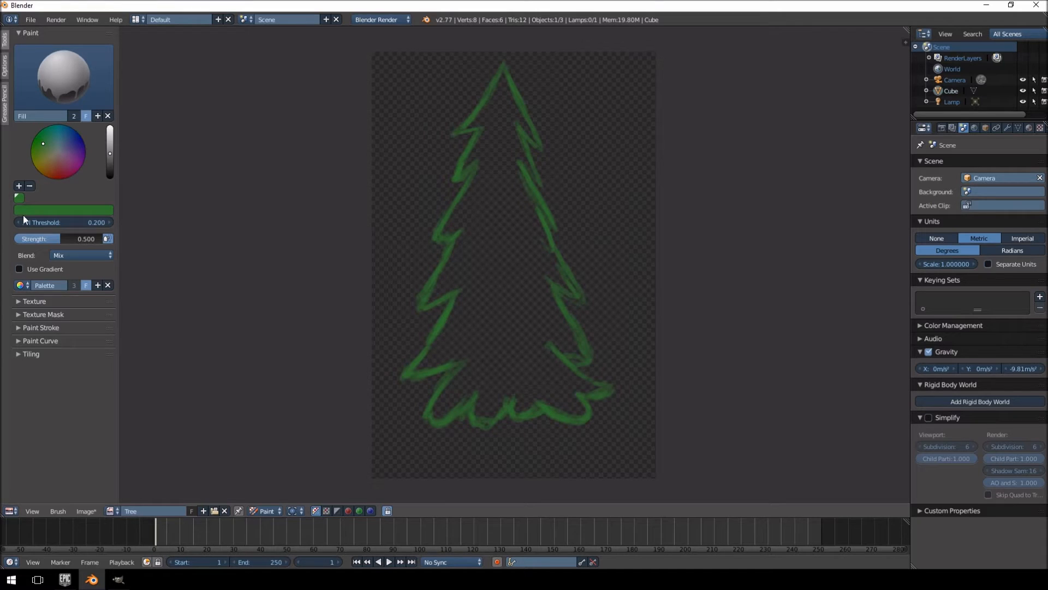
pyautogui.moveTo(85, 244); pyautogui.dragTo(117, 242)
pyautogui.click(496, 242)
pyautogui.click(518, 283)
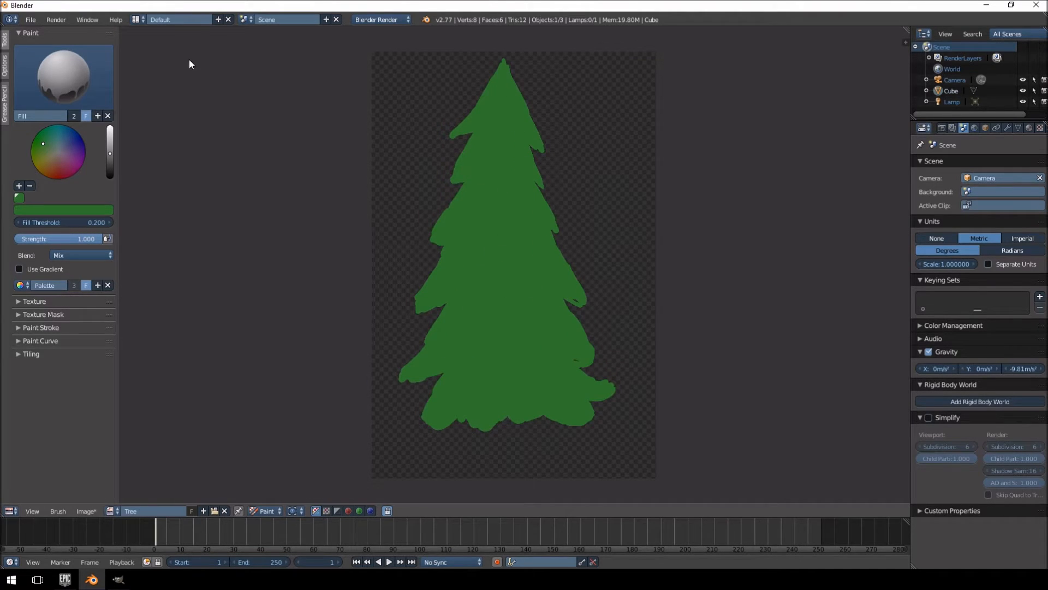
# Step: Paint a trunk outline under the tree with the TexDraw brush in dark brown, redoing the first stroke
pyautogui.click(90, 68)
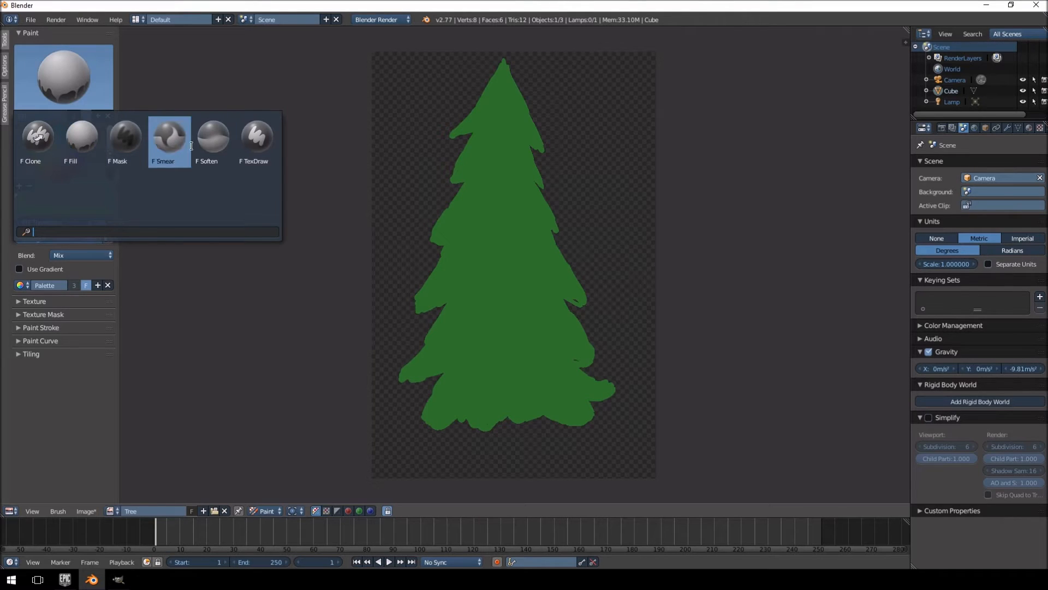
pyautogui.click(260, 143)
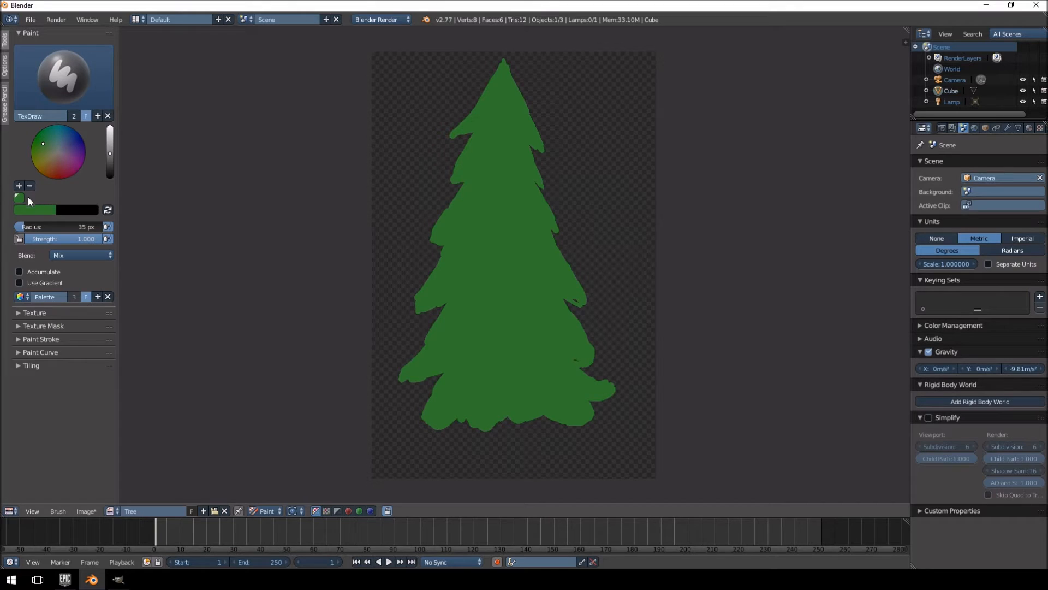
pyautogui.moveTo(47, 159); pyautogui.dragTo(51, 166)
pyautogui.moveTo(48, 167); pyautogui.dragTo(48, 170)
pyautogui.moveTo(110, 153); pyautogui.dragTo(110, 162)
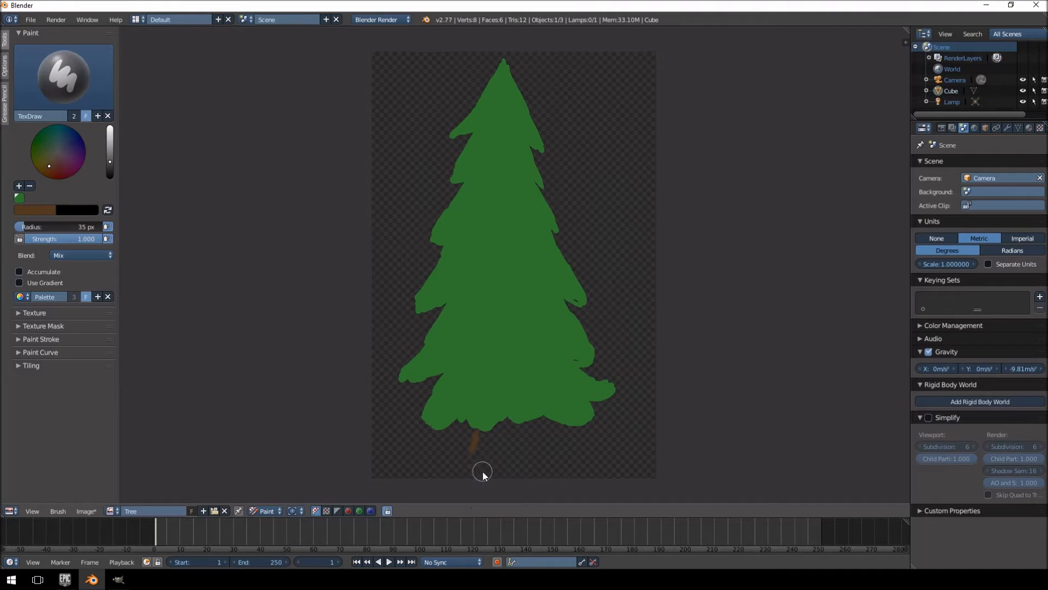
pyautogui.hotkey('ctrl', 'z')
pyautogui.moveTo(473, 432)
pyautogui.mouseDown()
pyautogui.moveTo(464, 460)
pyautogui.moveTo(505, 459)
pyautogui.moveTo(498, 464)
pyautogui.moveTo(546, 461)
pyautogui.moveTo(540, 432)
pyautogui.mouseUp()
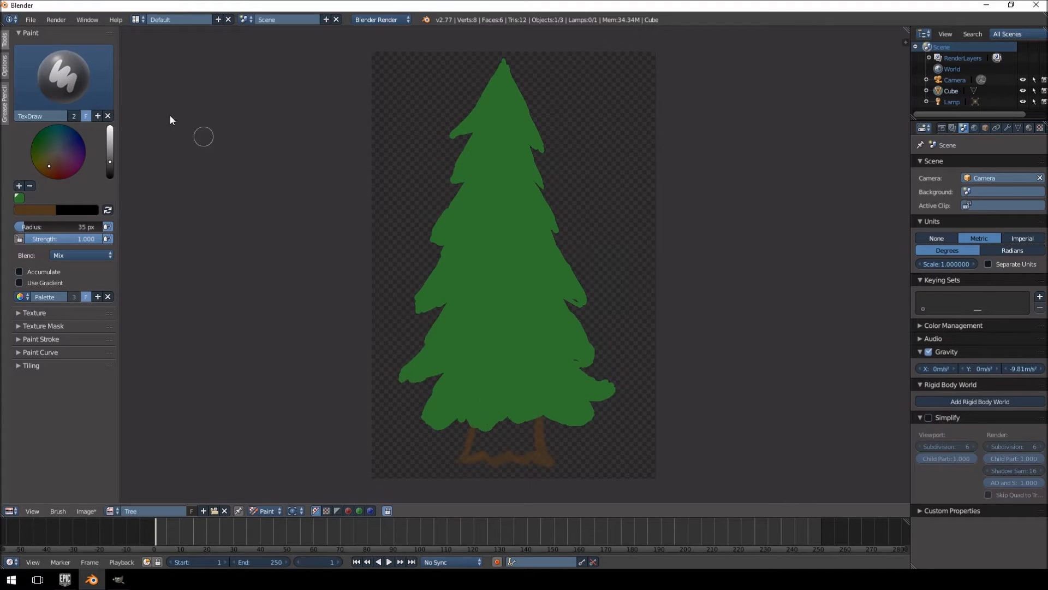
pyautogui.click(64, 76)
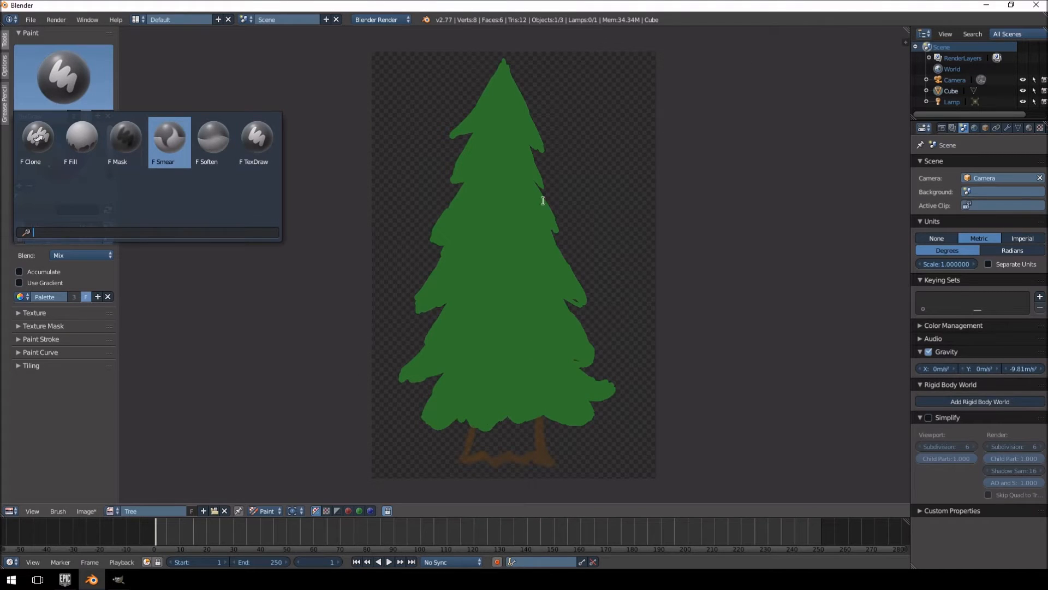
pyautogui.click(96, 148)
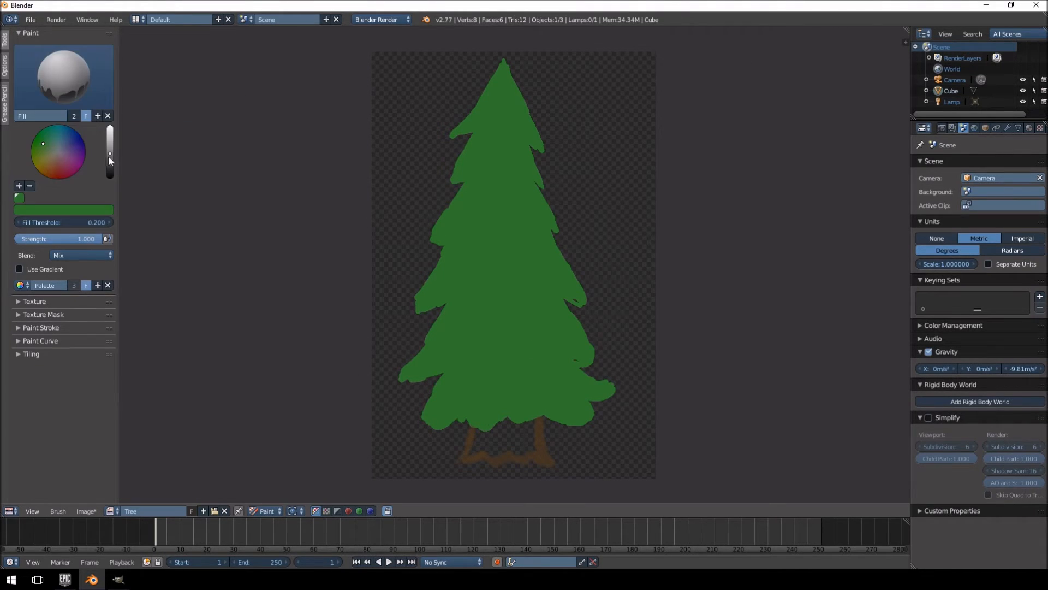
pyautogui.click(79, 83)
pyautogui.click(265, 134)
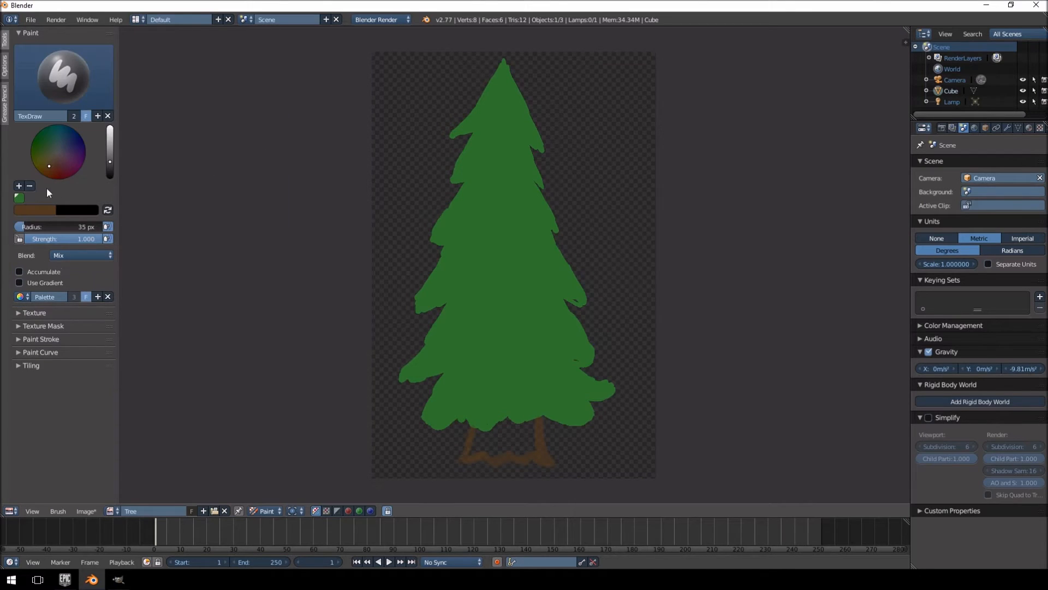
# Step: Store the trunk's dark brown in the palette and fill the trunk outline with it using the Fill brush, redoing a green fill
pyautogui.click(56, 101)
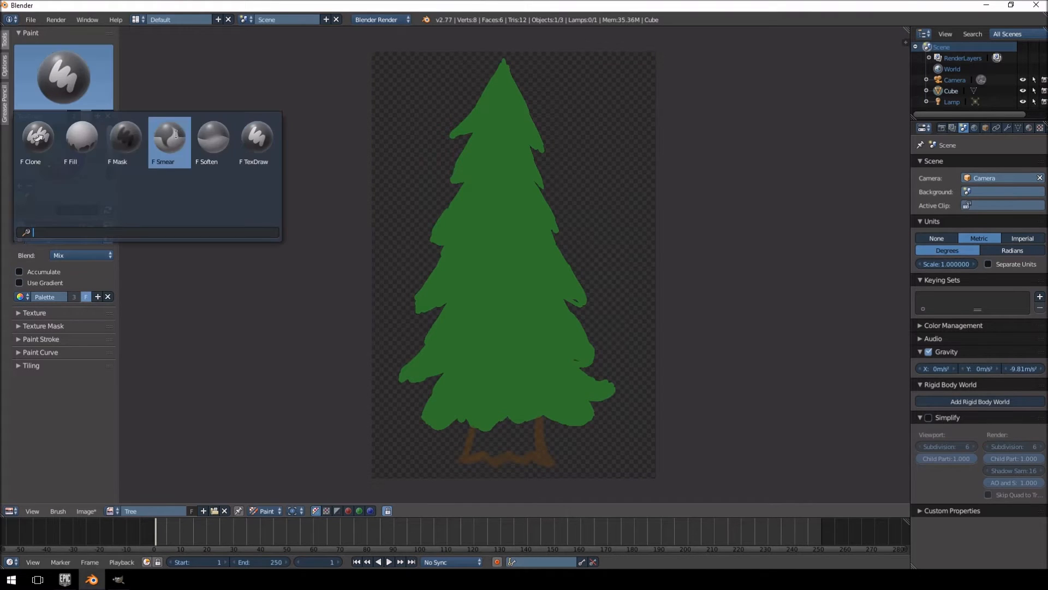
pyautogui.click(124, 153)
pyautogui.hotkey('ctrl', 'z')
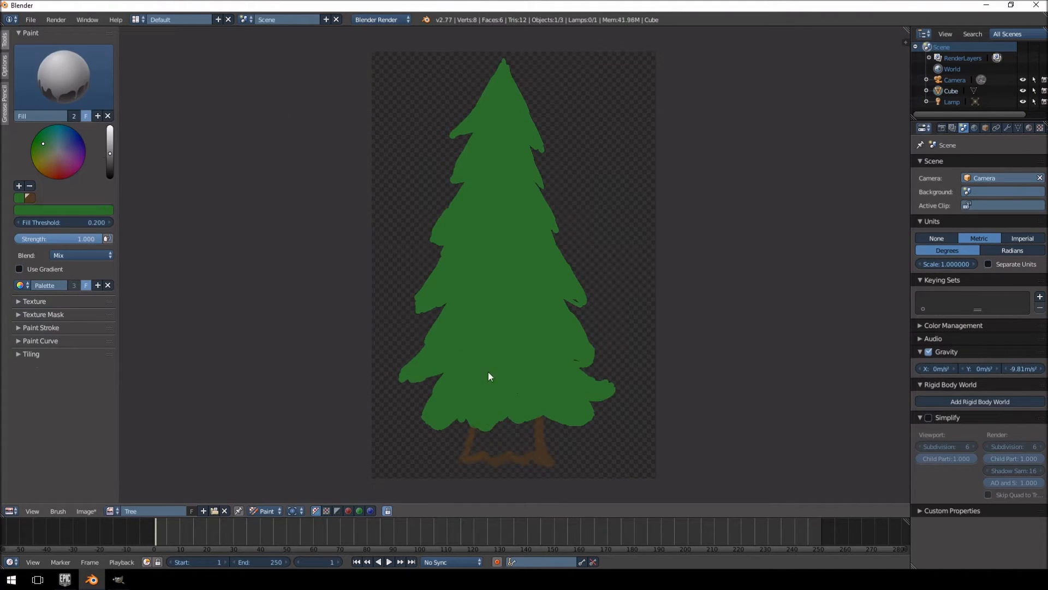
pyautogui.click(511, 447)
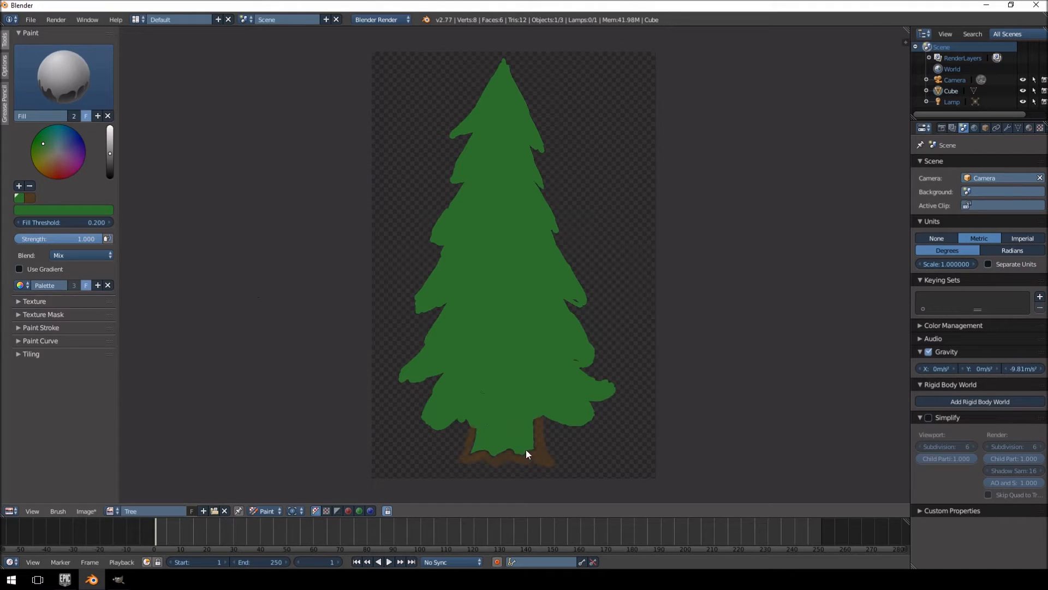
pyautogui.hotkey('ctrl', 'z')
pyautogui.click(30, 199)
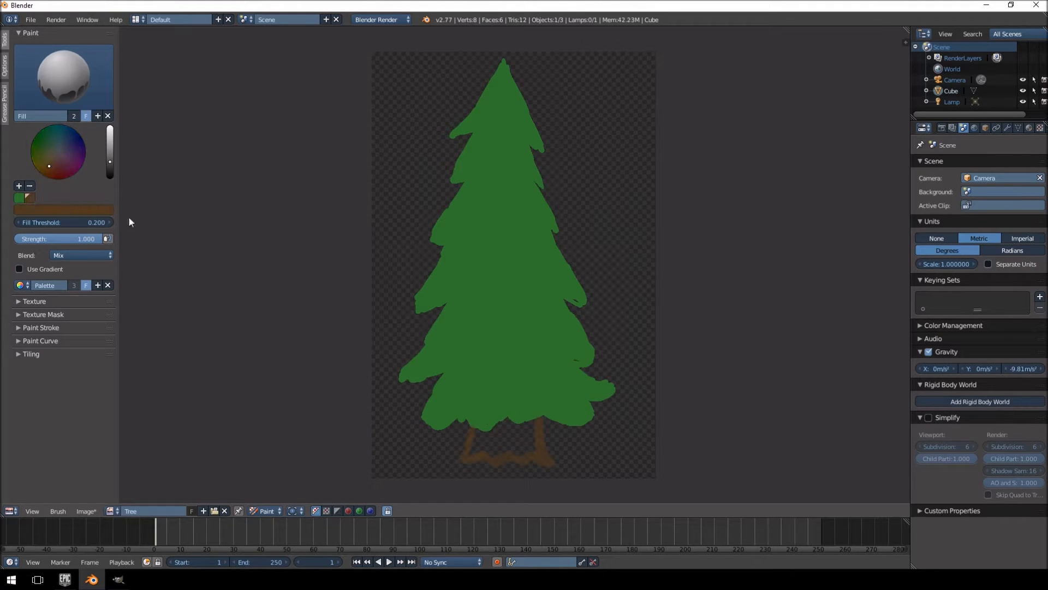
pyautogui.click(511, 445)
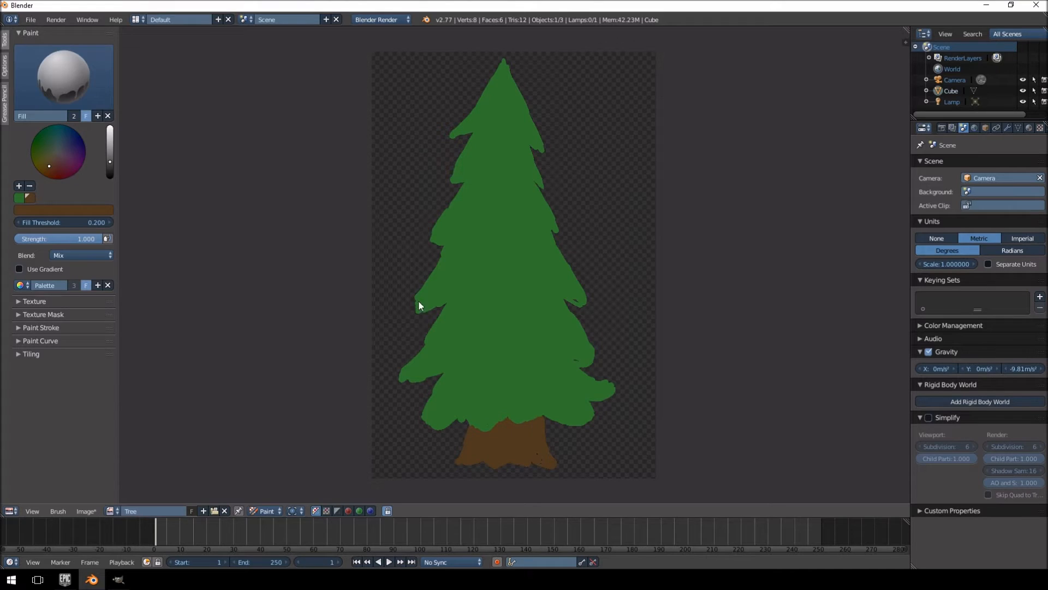
# Step: Switch to the TexDraw brush in black, try a stroke along the treetop's left edge and undo it
pyautogui.click(61, 81)
pyautogui.click(252, 143)
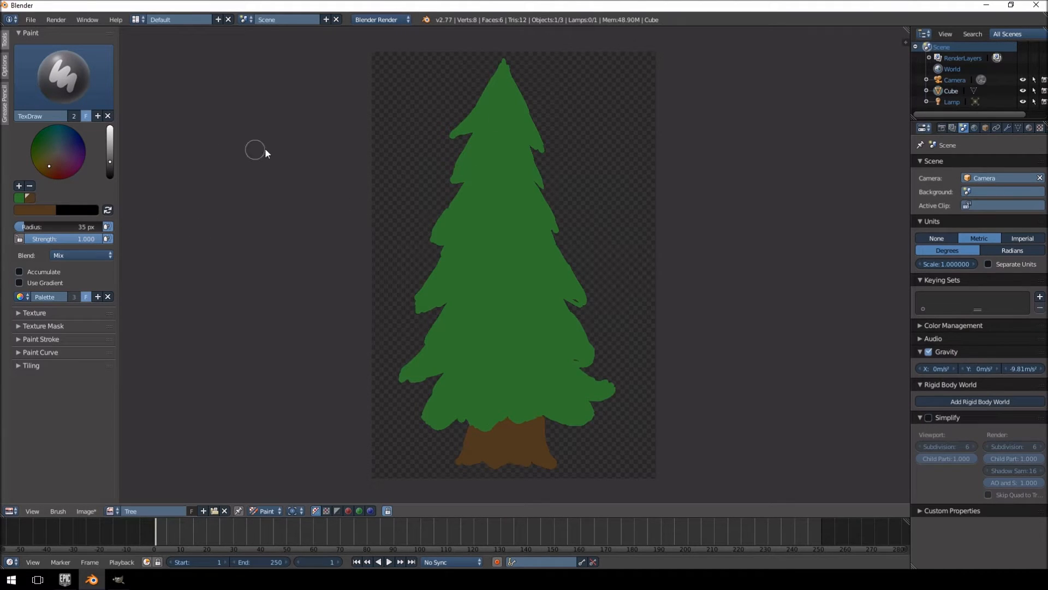
pyautogui.moveTo(109, 165); pyautogui.dragTo(107, 182)
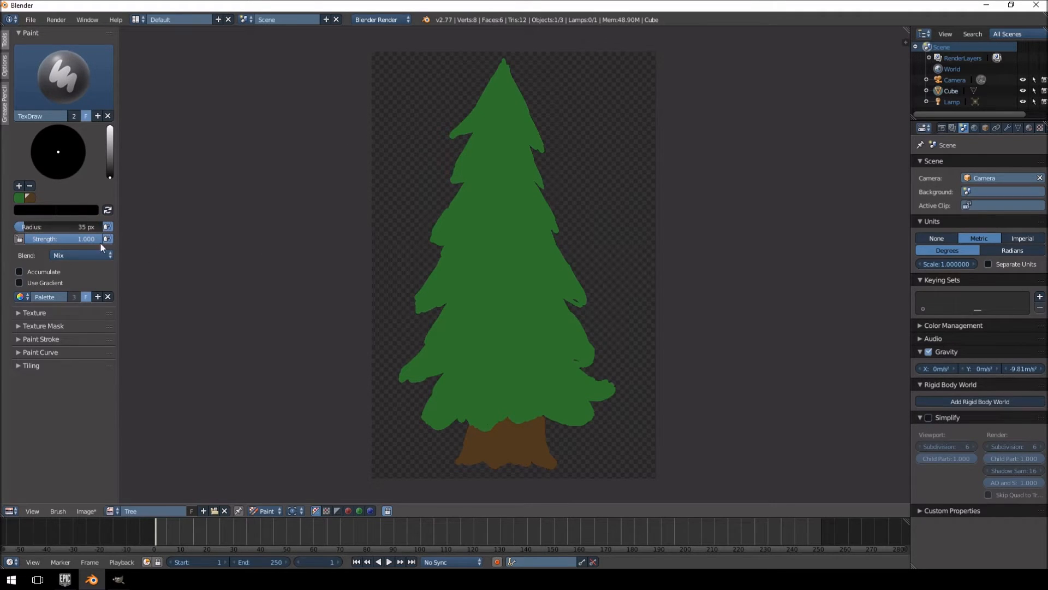
pyautogui.moveTo(495, 102); pyautogui.dragTo(468, 132)
pyautogui.hotkey('ctrl', 'z')
# Step: Outline the left edge of the upper three branch tiers in black, reducing the brush radius to 11 px at strength 1.000
pyautogui.moveTo(557, 120)
pyautogui.keyDown('ctrl'); pyautogui.mouseDown(button='middle')
pyautogui.moveTo(552, 169)
pyautogui.moveTo(576, 59)
pyautogui.moveTo(516, 240)
pyautogui.moveTo(557, 107)
pyautogui.moveTo(508, 198)
pyautogui.moveTo(517, 128)
pyautogui.moveTo(501, 204)
pyautogui.mouseUp(button='middle'); pyautogui.keyUp('ctrl')
pyautogui.scroll(1, 490, 243)
pyautogui.scroll(1, 492, 202)
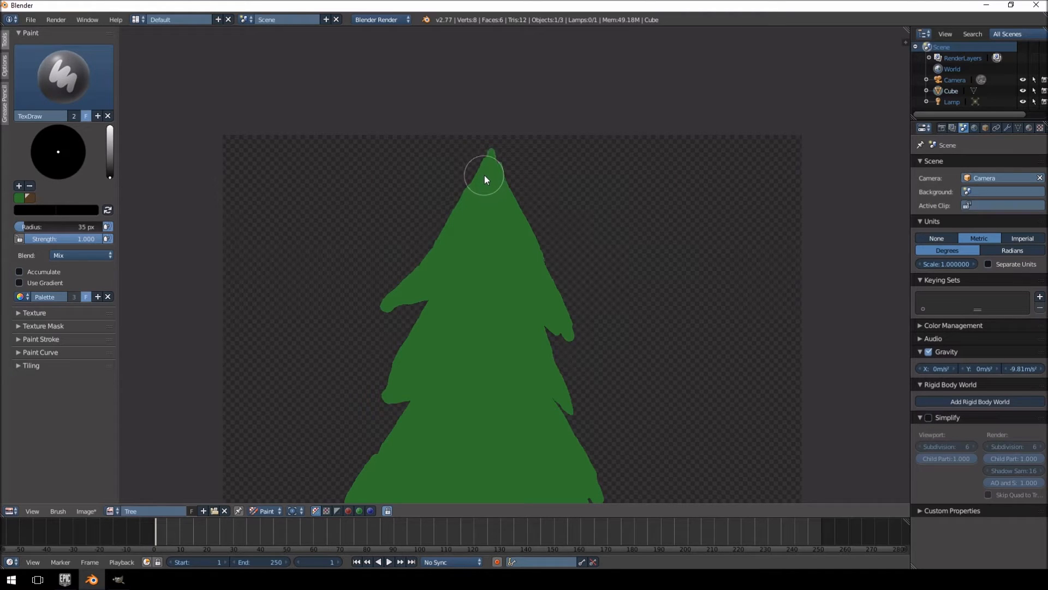
pyautogui.press('f')
pyautogui.hotkey('shift', 'f')
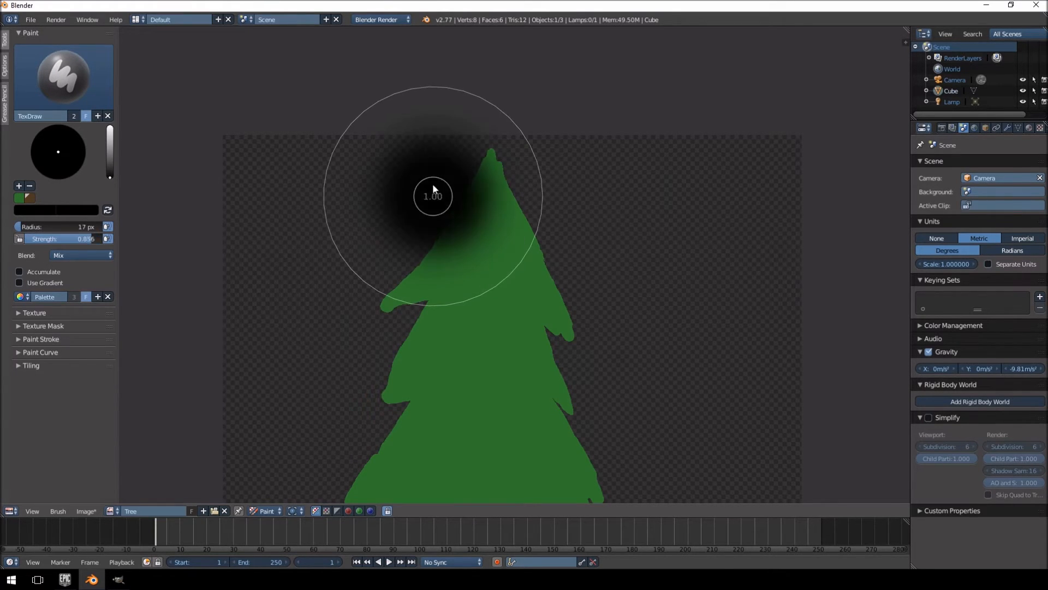
pyautogui.click(445, 197)
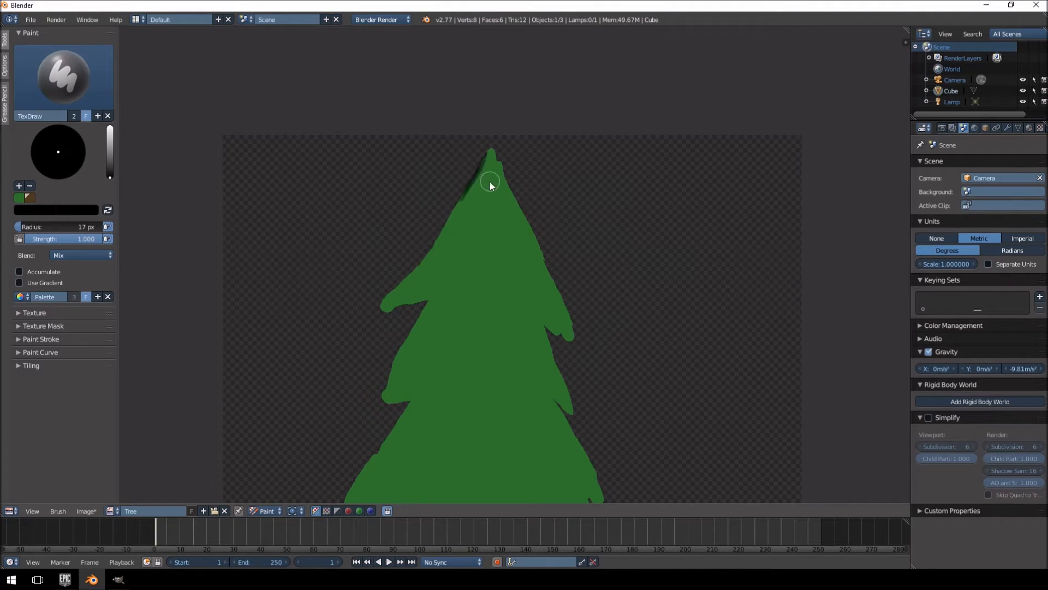
pyautogui.moveTo(439, 229)
pyautogui.mouseDown()
pyautogui.moveTo(455, 198)
pyautogui.moveTo(390, 300)
pyautogui.mouseUp()
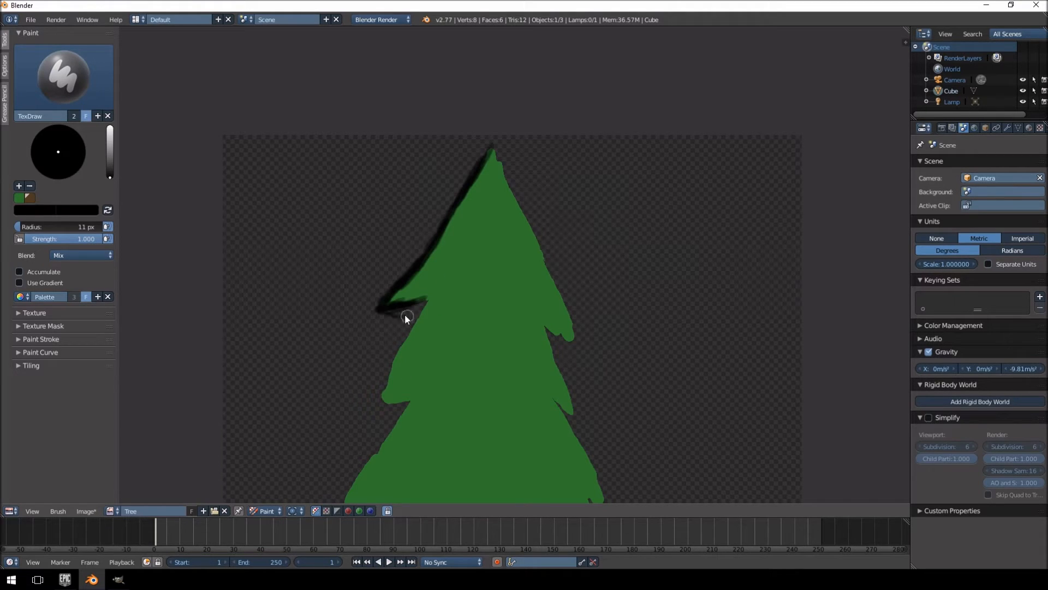
pyautogui.hotkey('ctrl', 'z')
pyautogui.moveTo(414, 335); pyautogui.dragTo(391, 373)
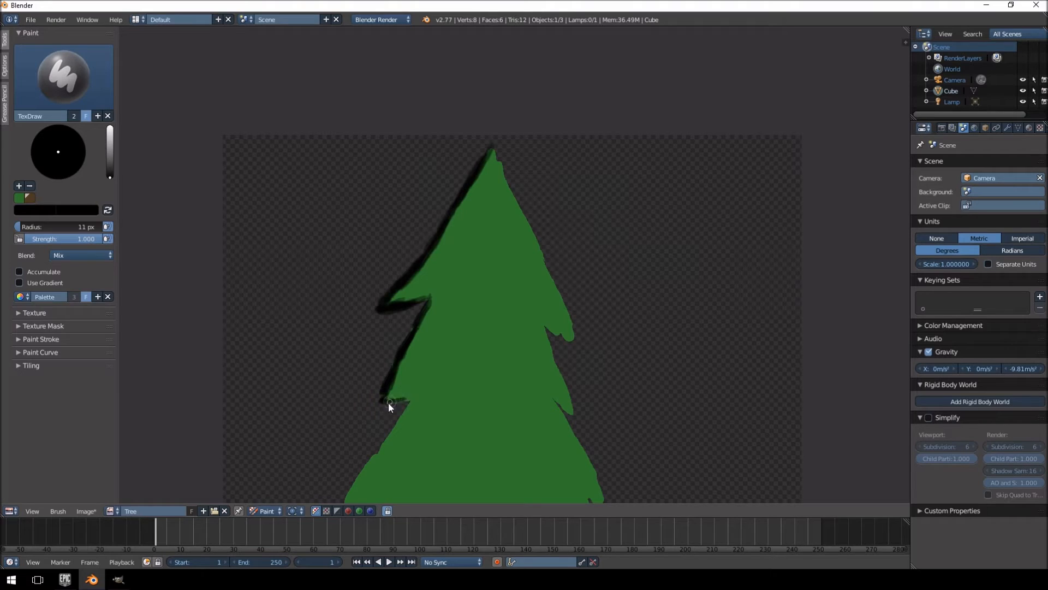
pyautogui.moveTo(386, 391)
pyautogui.mouseDown()
pyautogui.moveTo(397, 372)
pyautogui.moveTo(383, 391)
pyautogui.mouseUp()
pyautogui.moveTo(502, 344)
pyautogui.mouseDown(button='middle')
pyautogui.moveTo(519, 300)
pyautogui.moveTo(495, 230)
pyautogui.mouseUp(button='middle')
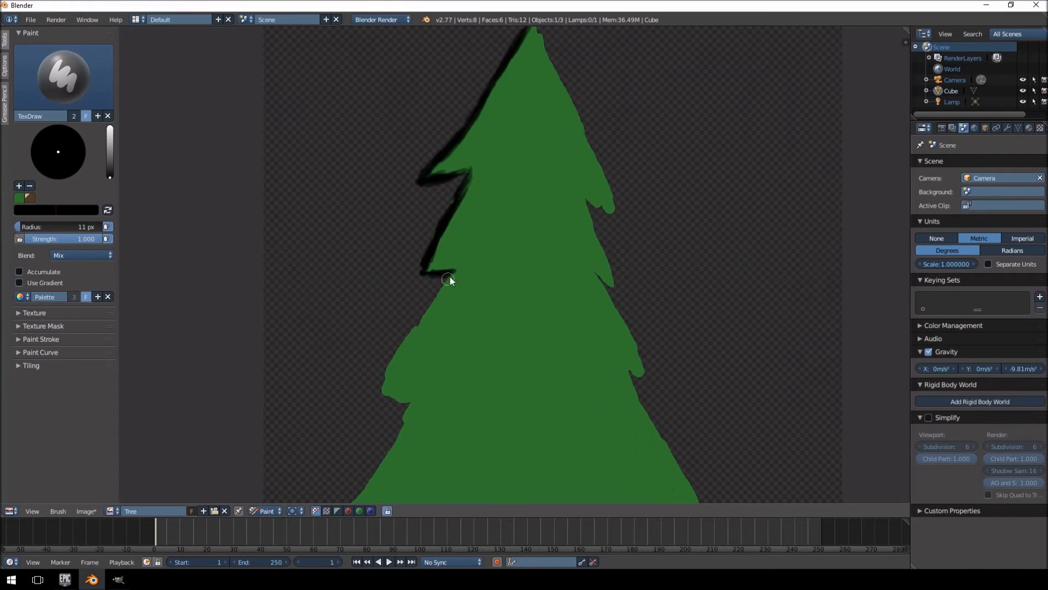
pyautogui.moveTo(451, 287); pyautogui.dragTo(435, 300)
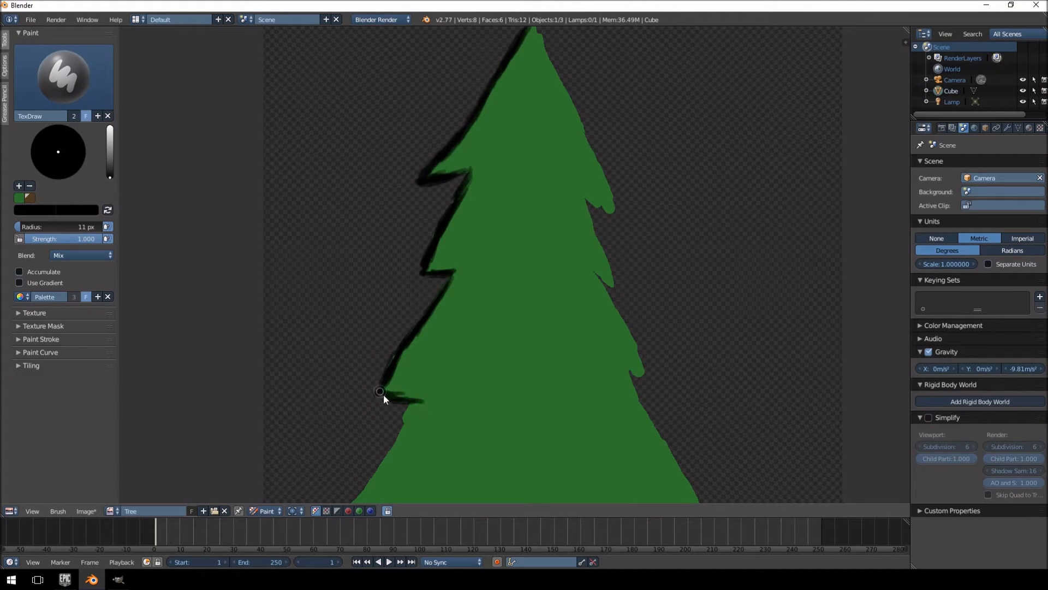
# Step: Outline the treetop's right edge in black and paint a jagged lower edge across the foliage of the top tier
pyautogui.moveTo(519, 156)
pyautogui.mouseDown(button='middle')
pyautogui.moveTo(548, 156)
pyautogui.moveTo(489, 216)
pyautogui.mouseUp(button='middle')
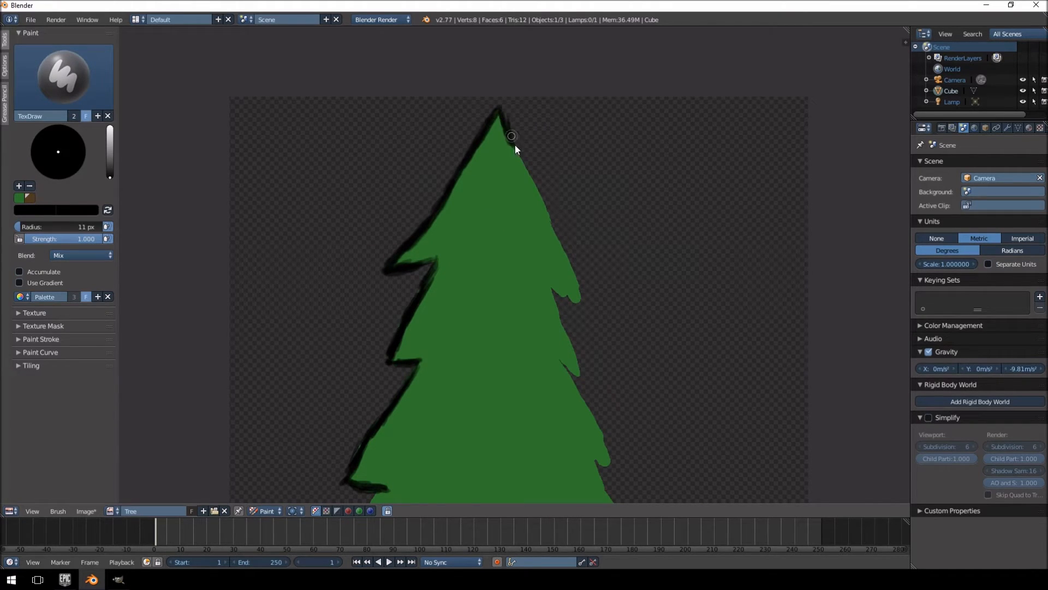
pyautogui.moveTo(514, 142); pyautogui.dragTo(533, 192)
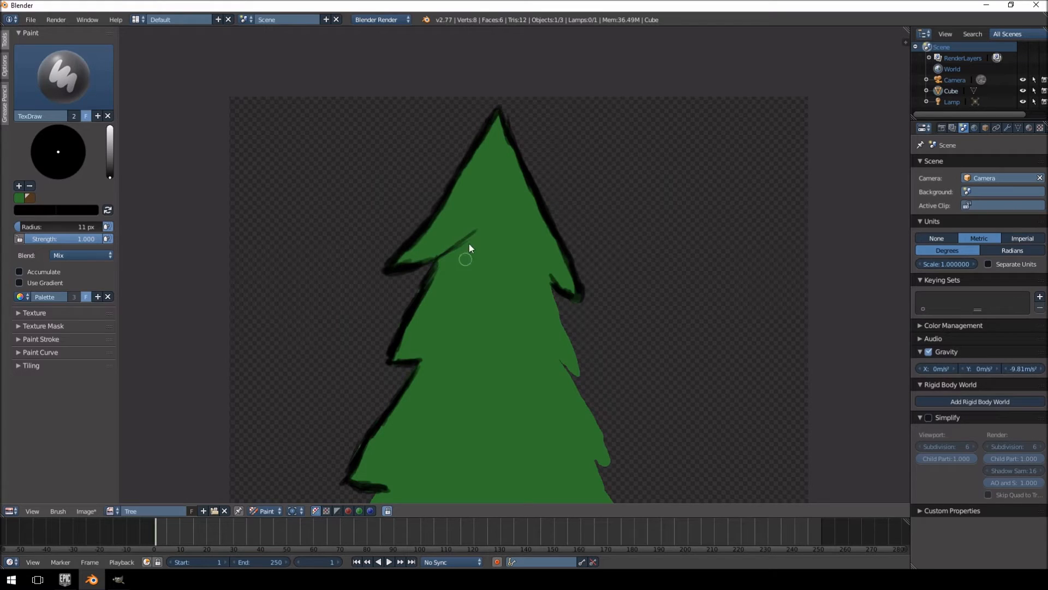
pyautogui.moveTo(476, 223); pyautogui.dragTo(476, 281)
pyautogui.moveTo(471, 225); pyautogui.dragTo(491, 310)
pyautogui.moveTo(514, 271); pyautogui.dragTo(529, 307)
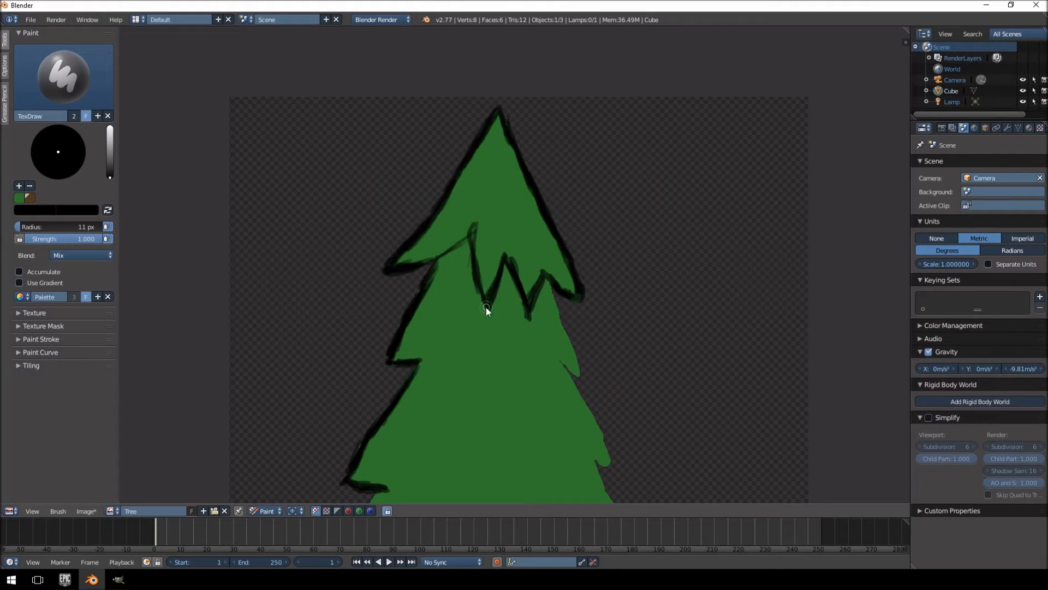
pyautogui.moveTo(477, 237)
pyautogui.mouseDown()
pyautogui.moveTo(476, 221)
pyautogui.moveTo(486, 300)
pyautogui.moveTo(473, 228)
pyautogui.moveTo(469, 247)
pyautogui.moveTo(447, 257)
pyautogui.mouseUp()
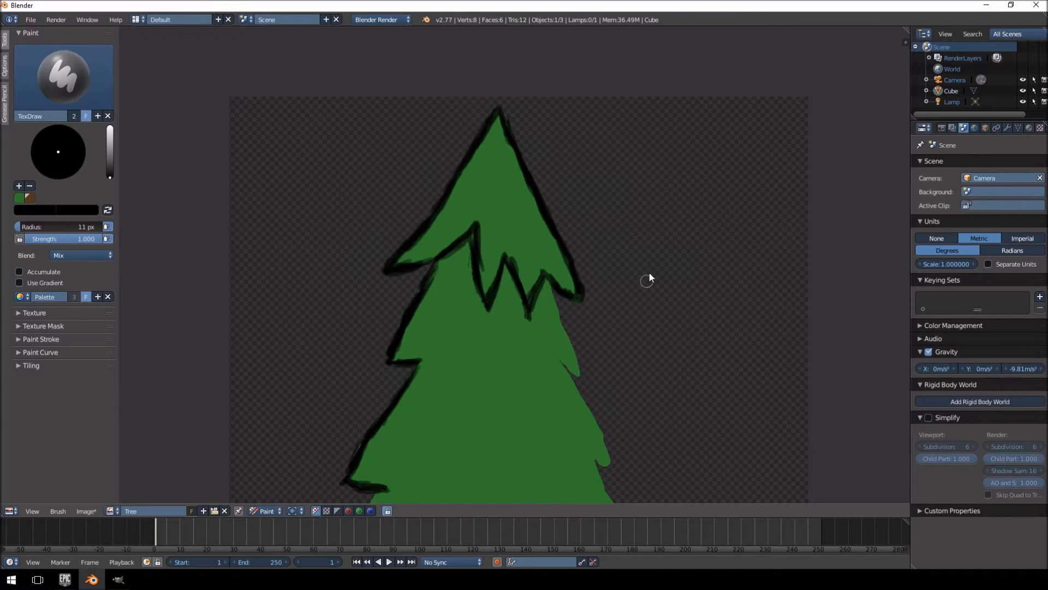
# Step: Outline the second and third branch tips along the tree's right edge in black
pyautogui.scroll(-4, 648, 262)
pyautogui.moveTo(639, 192); pyautogui.dragTo(552, 85, button='middle')
pyautogui.scroll(2, 554, 163)
pyautogui.moveTo(582, 175); pyautogui.dragTo(521, 263, button='middle')
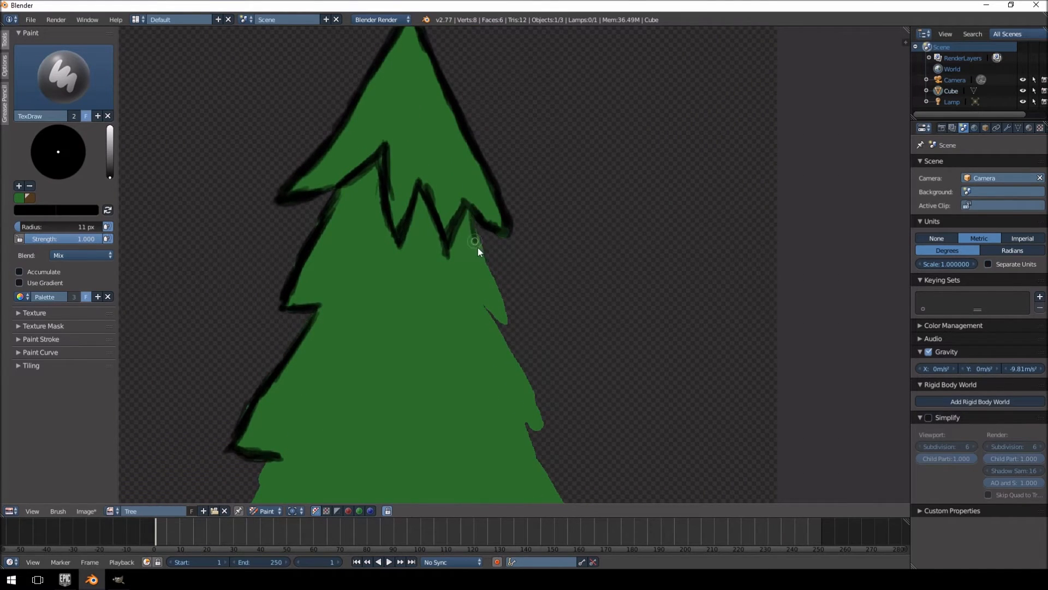
pyautogui.moveTo(481, 241); pyautogui.dragTo(496, 287)
pyautogui.moveTo(502, 316); pyautogui.dragTo(501, 311)
pyautogui.moveTo(477, 226); pyautogui.dragTo(502, 310)
pyautogui.moveTo(499, 317); pyautogui.dragTo(447, 204, button='middle')
pyautogui.moveTo(440, 215); pyautogui.dragTo(452, 245)
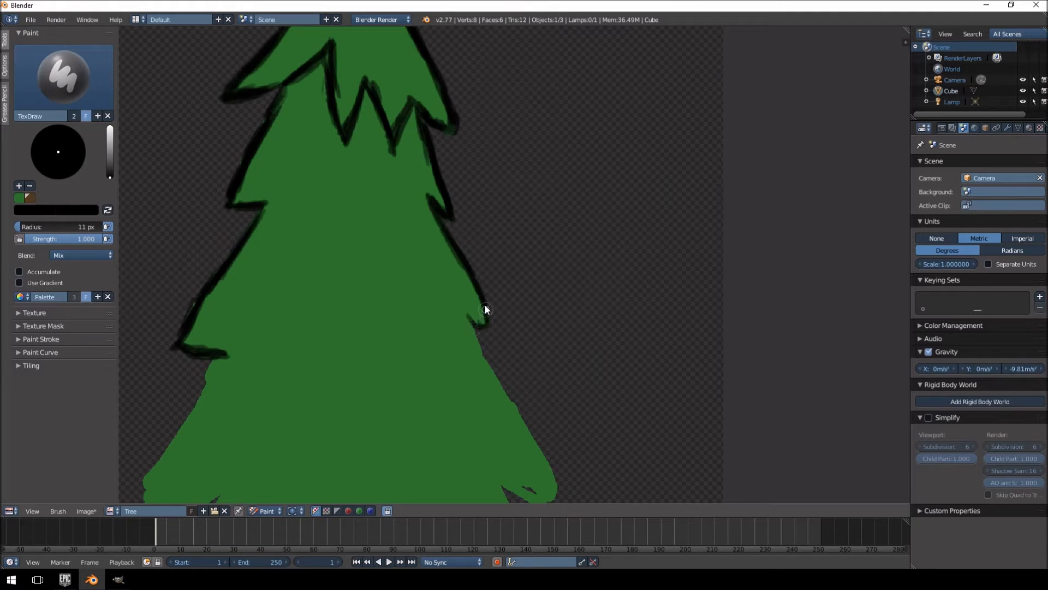
pyautogui.moveTo(487, 316); pyautogui.dragTo(488, 321)
pyautogui.click(473, 315)
# Step: Outline the fourth and fifth branches along the tree's right edge in black
pyautogui.moveTo(474, 323); pyautogui.dragTo(493, 372)
pyautogui.moveTo(533, 449); pyautogui.dragTo(454, 301, button='middle')
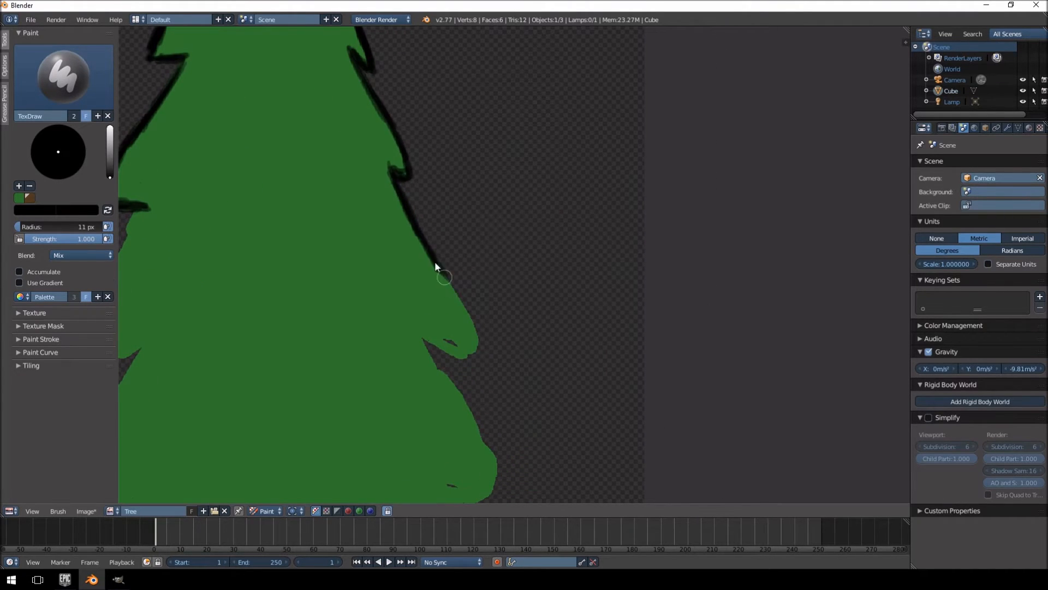
pyautogui.moveTo(459, 302); pyautogui.dragTo(473, 334)
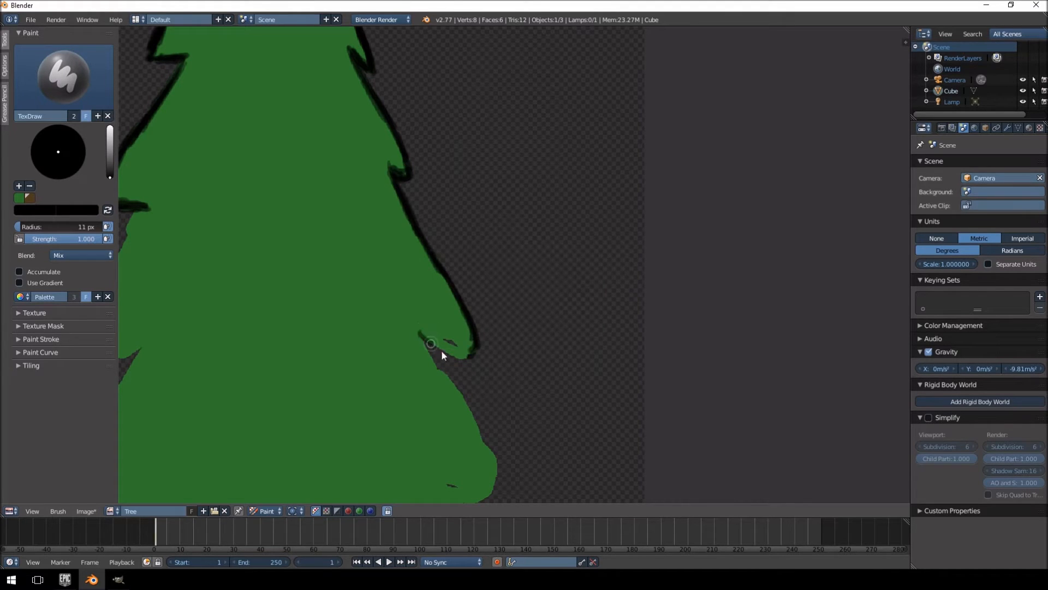
pyautogui.moveTo(432, 343); pyautogui.dragTo(457, 351)
pyautogui.moveTo(495, 348); pyautogui.dragTo(371, 193, button='middle')
pyautogui.moveTo(362, 210); pyautogui.dragTo(417, 290)
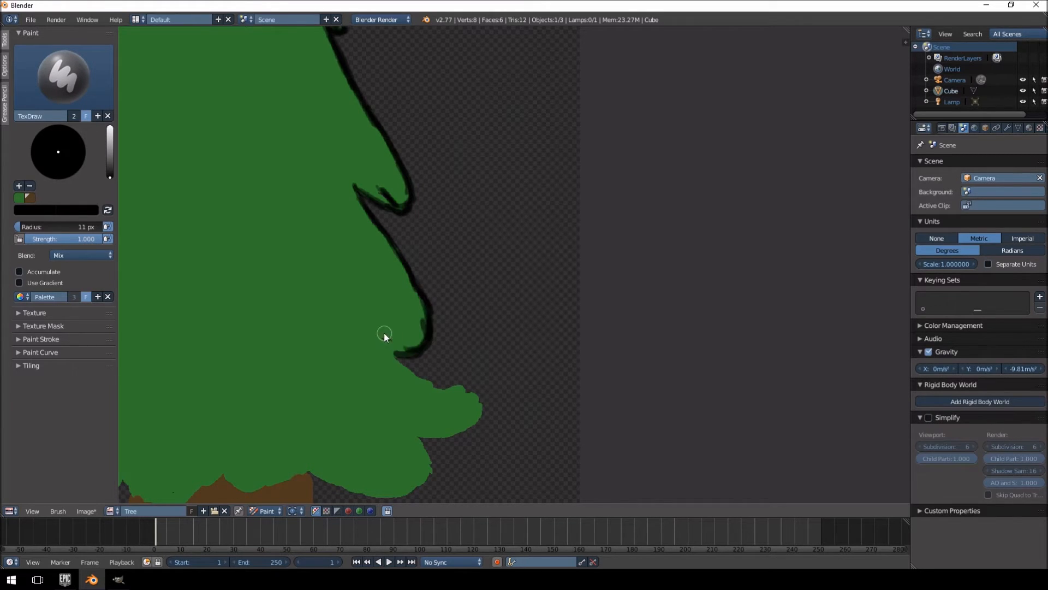
# Step: Outline the lowest right branches and the foliage's scalloped lower edge above the trunk, ending around the lowest left branch
pyautogui.moveTo(419, 365); pyautogui.dragTo(374, 294, button='middle')
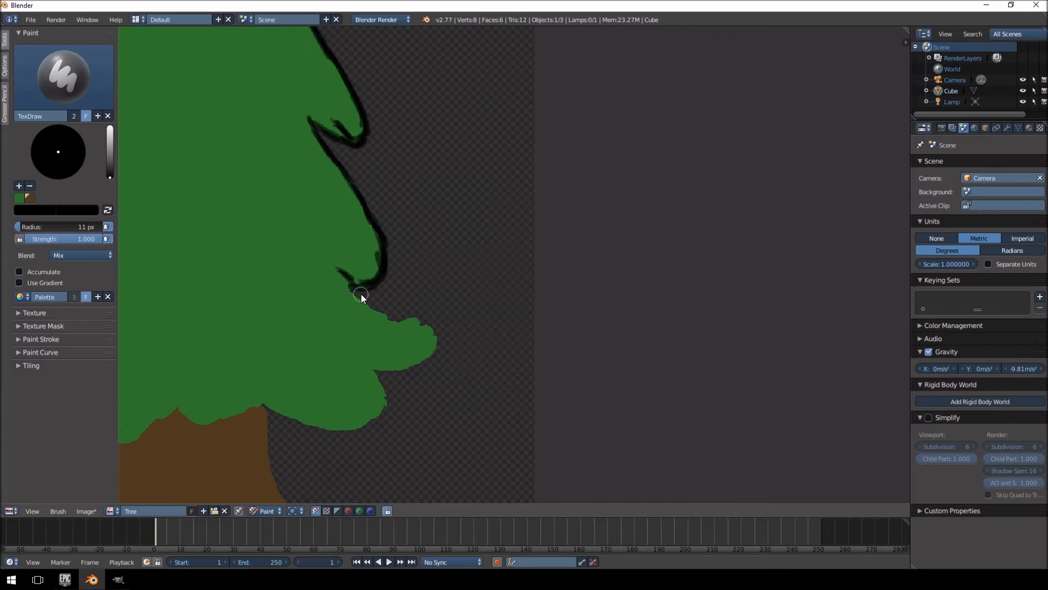
pyautogui.moveTo(359, 300); pyautogui.dragTo(389, 322)
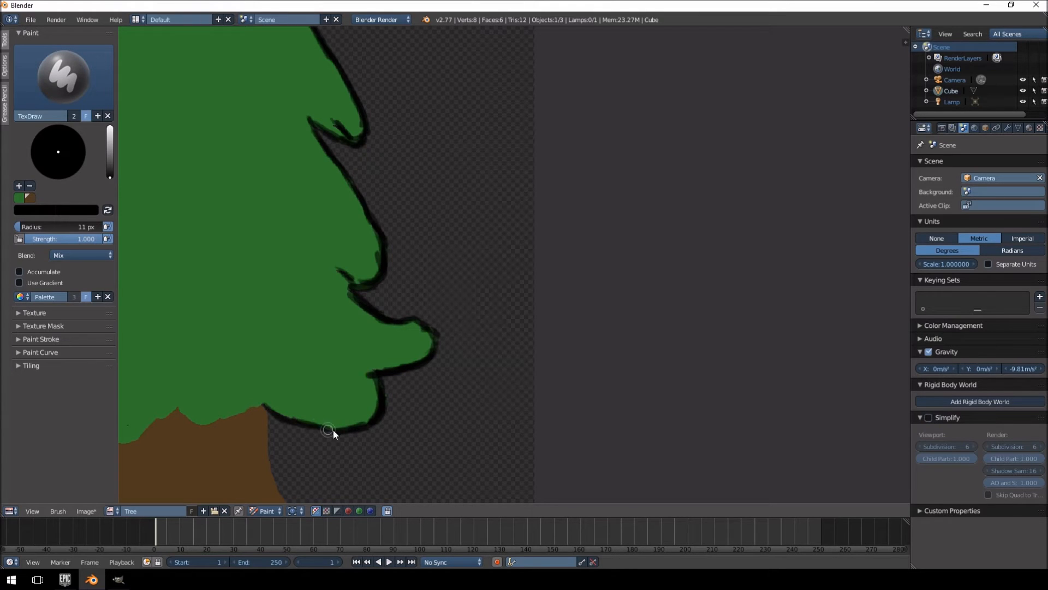
pyautogui.scroll(-3, 313, 316)
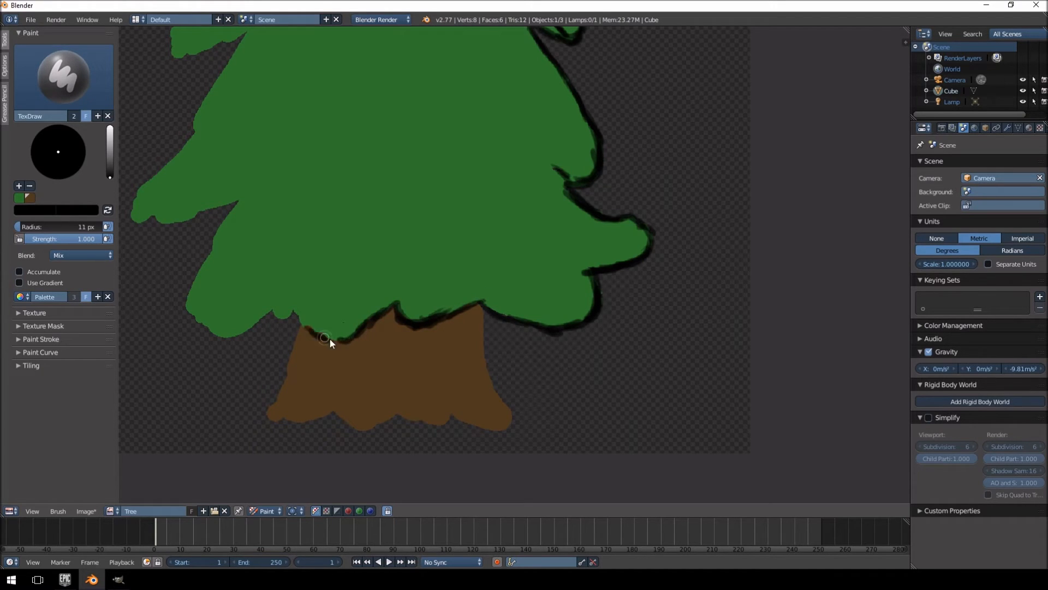
pyautogui.moveTo(295, 309)
pyautogui.mouseDown()
pyautogui.moveTo(325, 341)
pyautogui.moveTo(290, 313)
pyautogui.mouseUp()
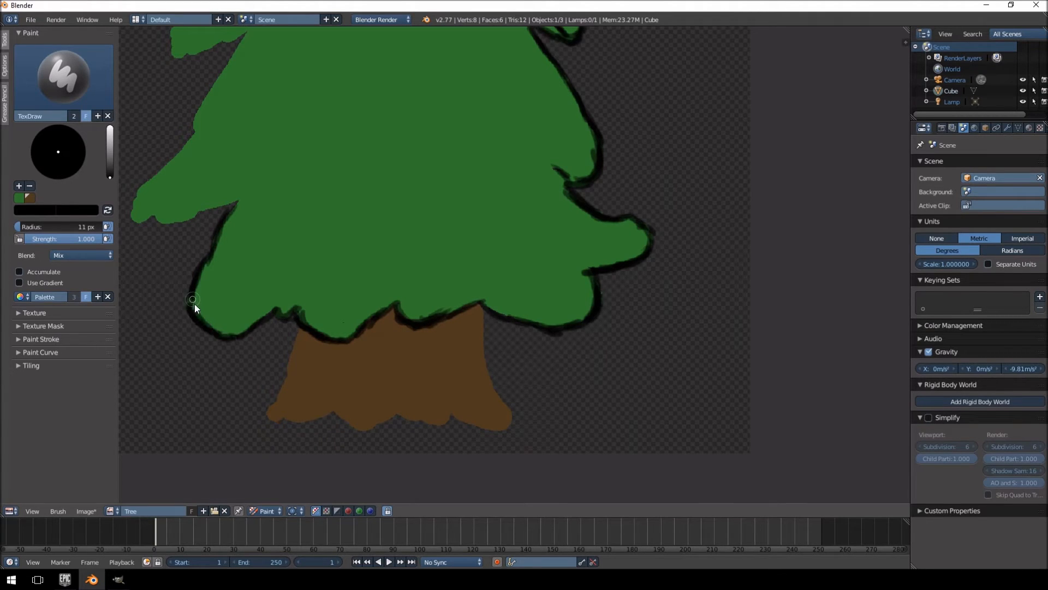
# Step: Outline the remaining lower branches on the tree's left side in black to close the foliage outline
pyautogui.scroll(3, 414, 221)
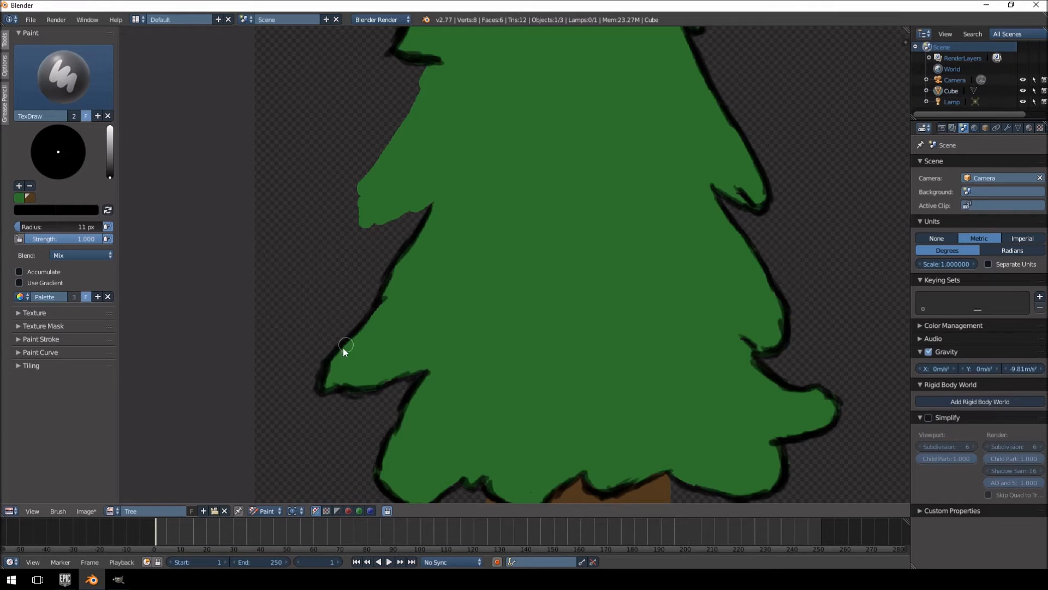
pyautogui.moveTo(457, 153); pyautogui.dragTo(462, 234, button='middle')
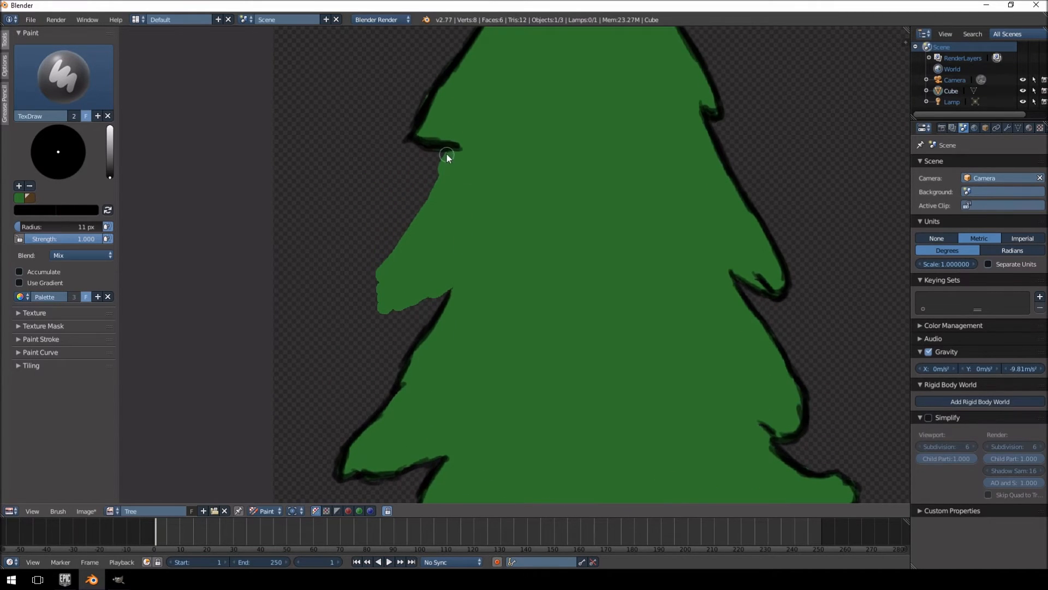
pyautogui.moveTo(436, 188); pyautogui.dragTo(415, 224)
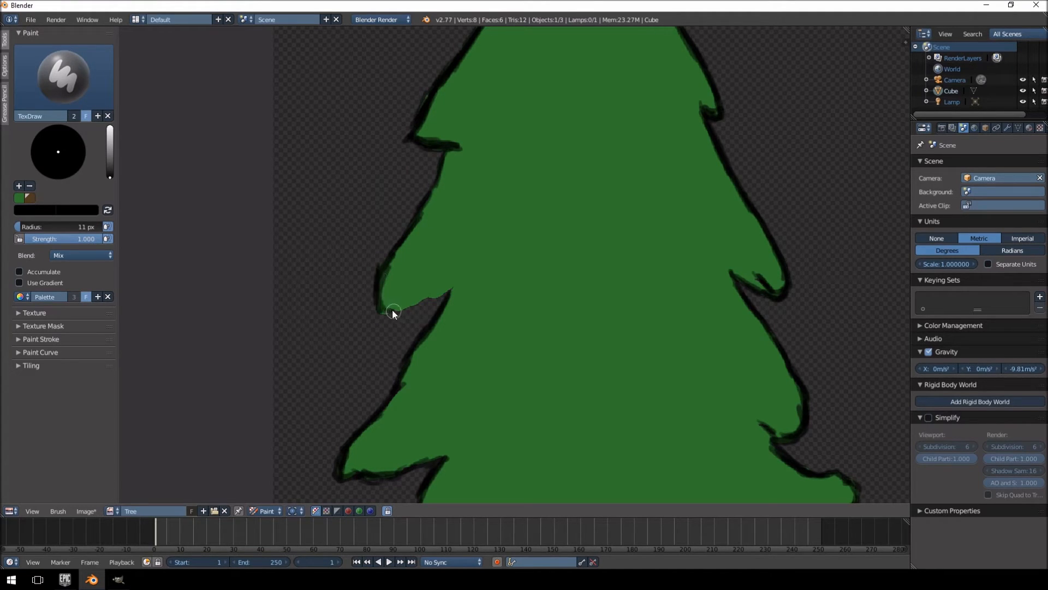
pyautogui.moveTo(448, 294); pyautogui.dragTo(440, 309)
# Step: Paint a jagged black branch line across the middle of the foliage, linking the third left branch to the third right branch
pyautogui.moveTo(467, 244); pyautogui.dragTo(391, 460, button='middle')
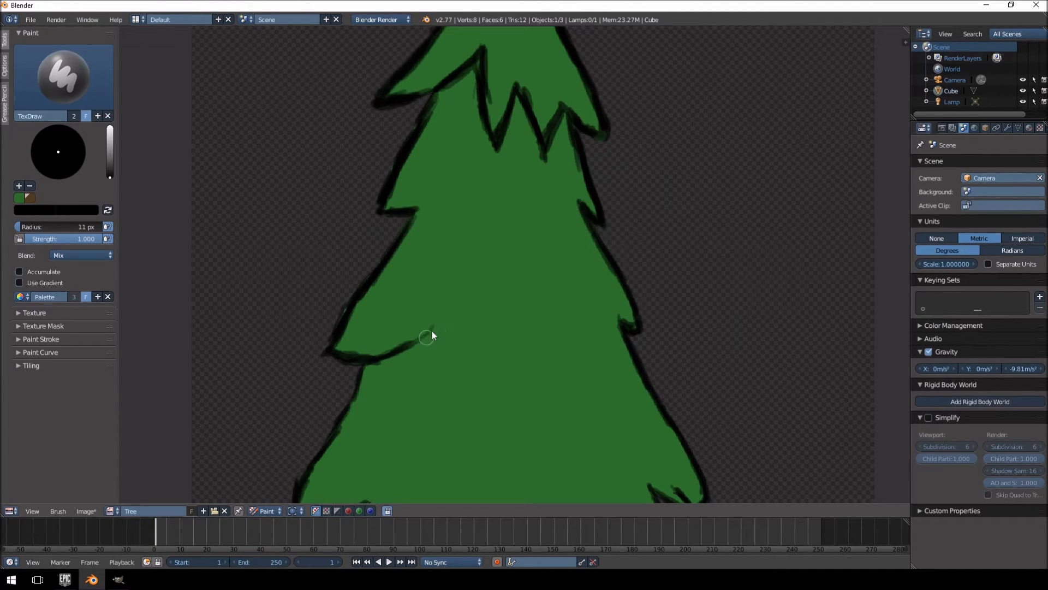
pyautogui.moveTo(423, 322); pyautogui.dragTo(457, 400)
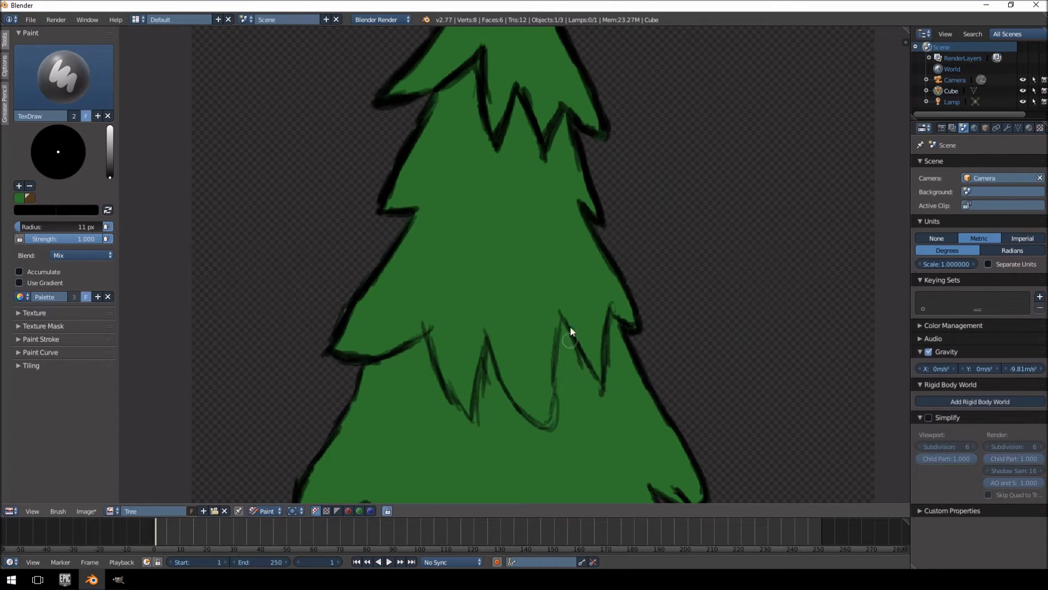
# Step: Paint a jagged black branch line across the foliage, linking the fourth left branch to the fourth right branch
pyautogui.scroll(-3, 570, 328)
pyautogui.scroll(3, 572, 202)
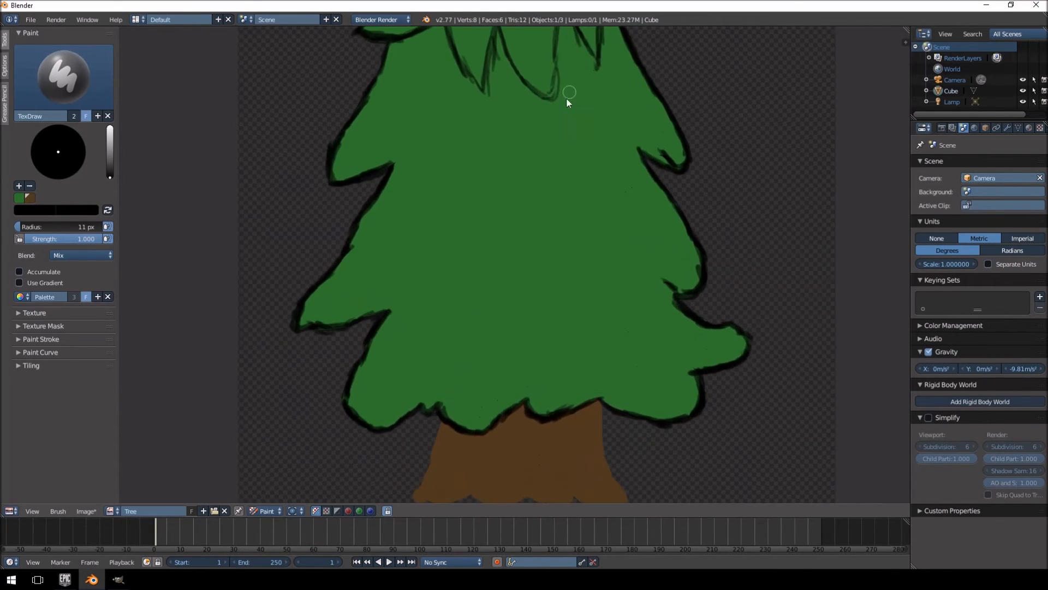
pyautogui.scroll(1, 499, 289)
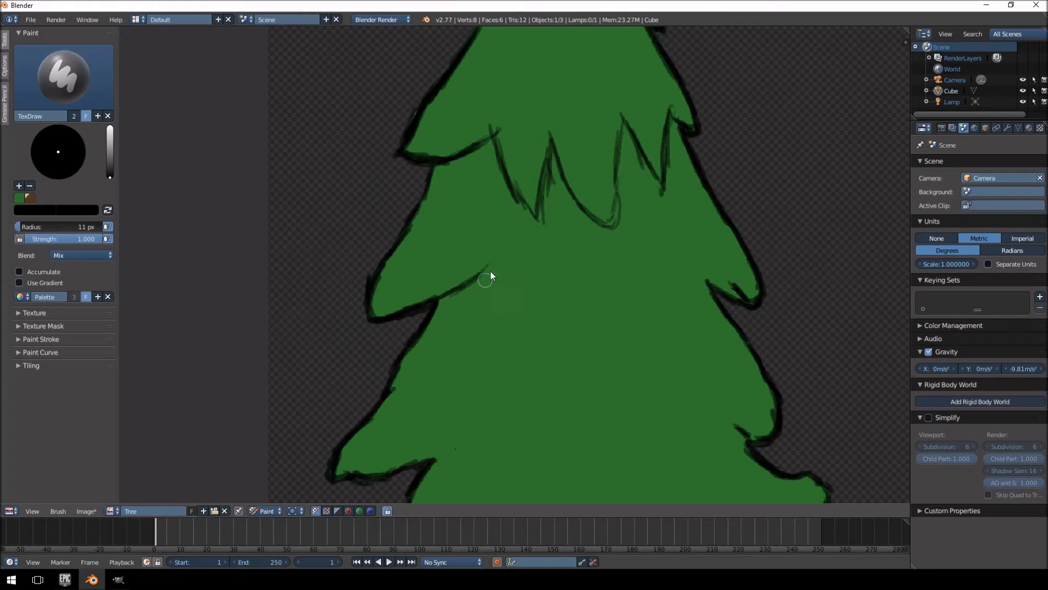
pyautogui.moveTo(476, 289); pyautogui.dragTo(456, 328)
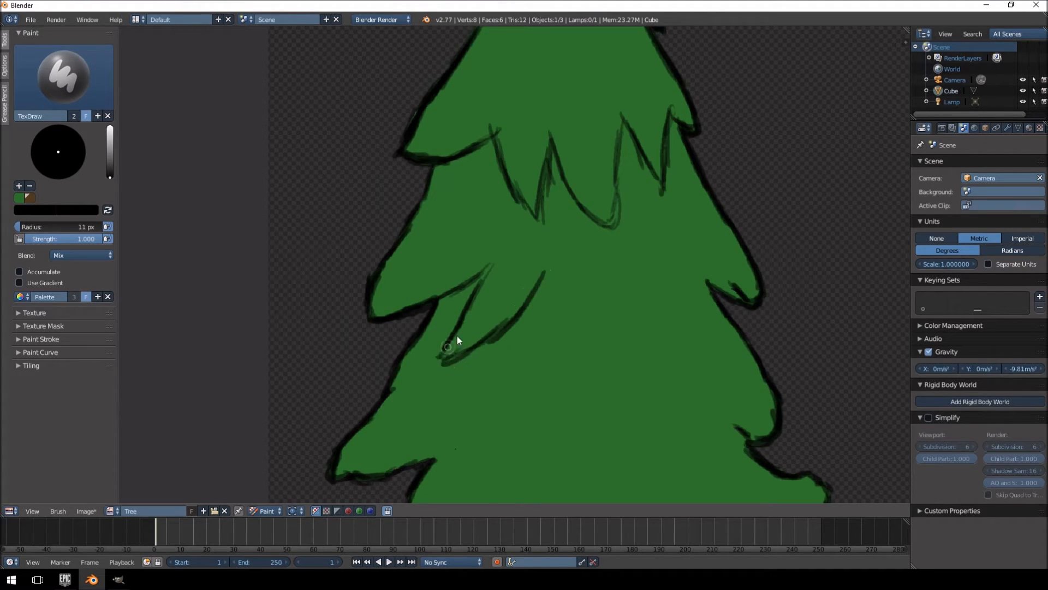
pyautogui.moveTo(540, 299); pyautogui.dragTo(573, 376)
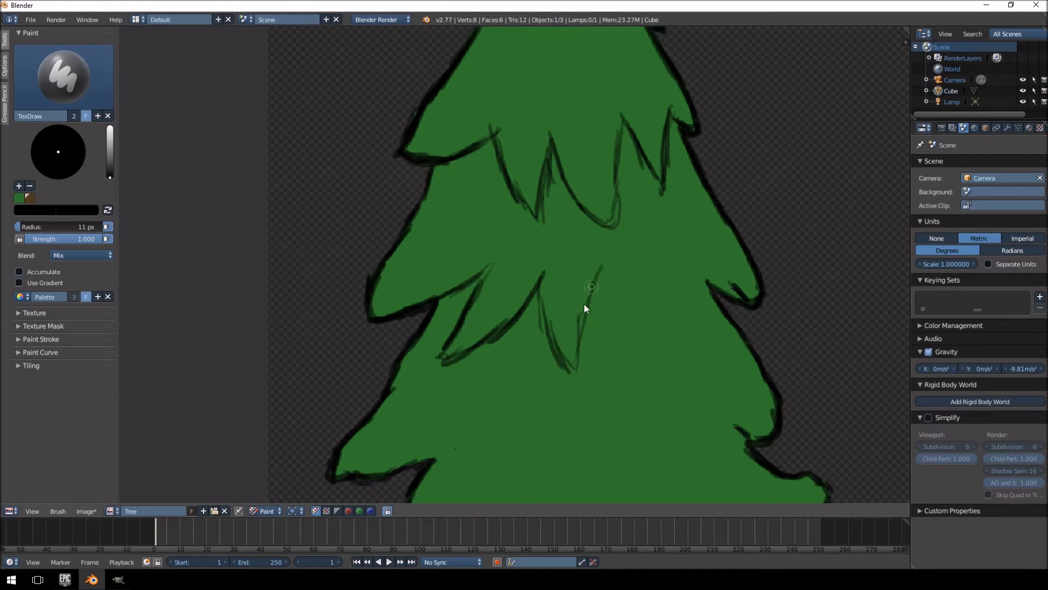
pyautogui.moveTo(540, 280); pyautogui.dragTo(571, 364)
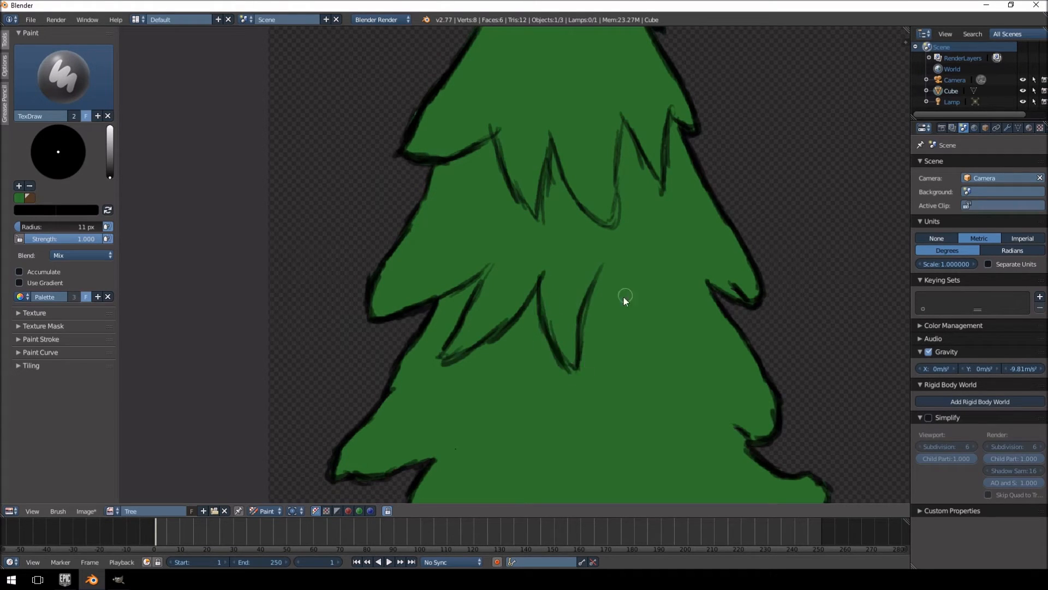
pyautogui.moveTo(601, 264); pyautogui.dragTo(617, 322)
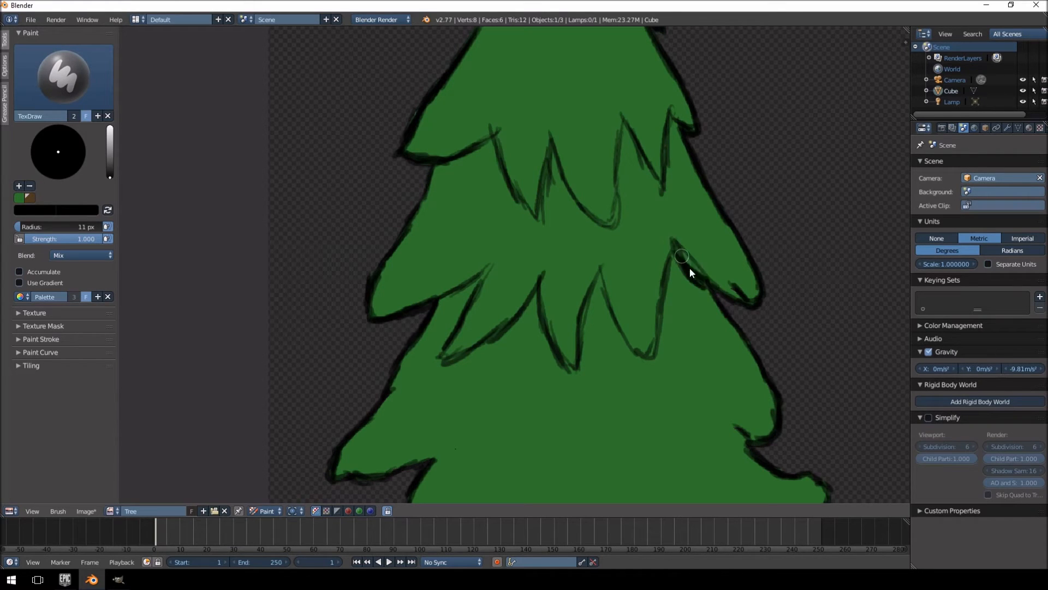
pyautogui.moveTo(601, 266); pyautogui.dragTo(624, 334)
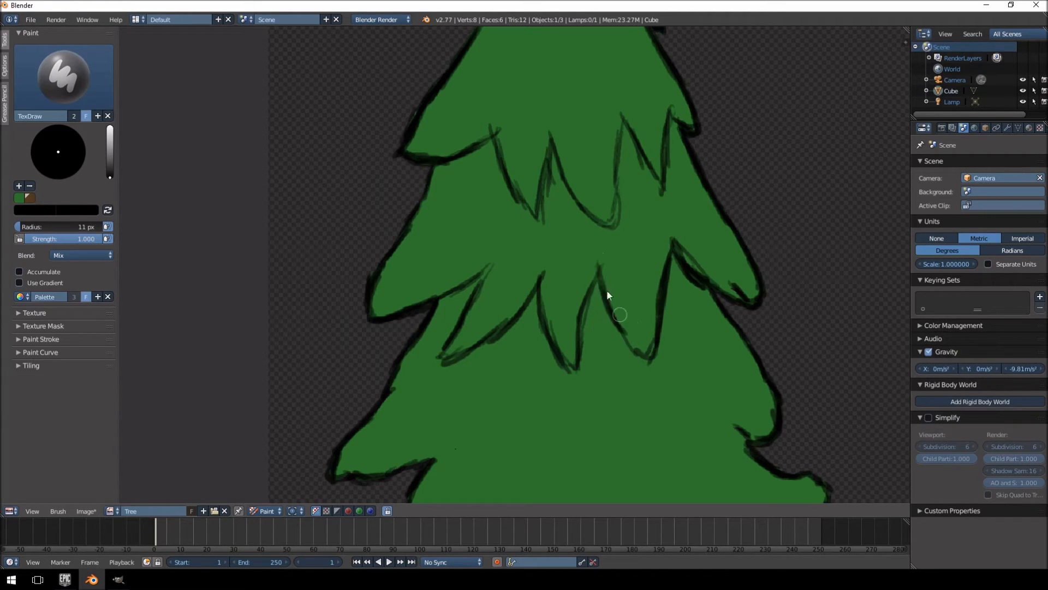
# Step: Extend the fifth left branch's lower edge inward in black and paint branch lines rising from the left and middle scallops above the trunk
pyautogui.moveTo(574, 405)
pyautogui.mouseDown(button='middle')
pyautogui.moveTo(583, 251)
pyautogui.moveTo(566, 243)
pyautogui.mouseUp(button='middle')
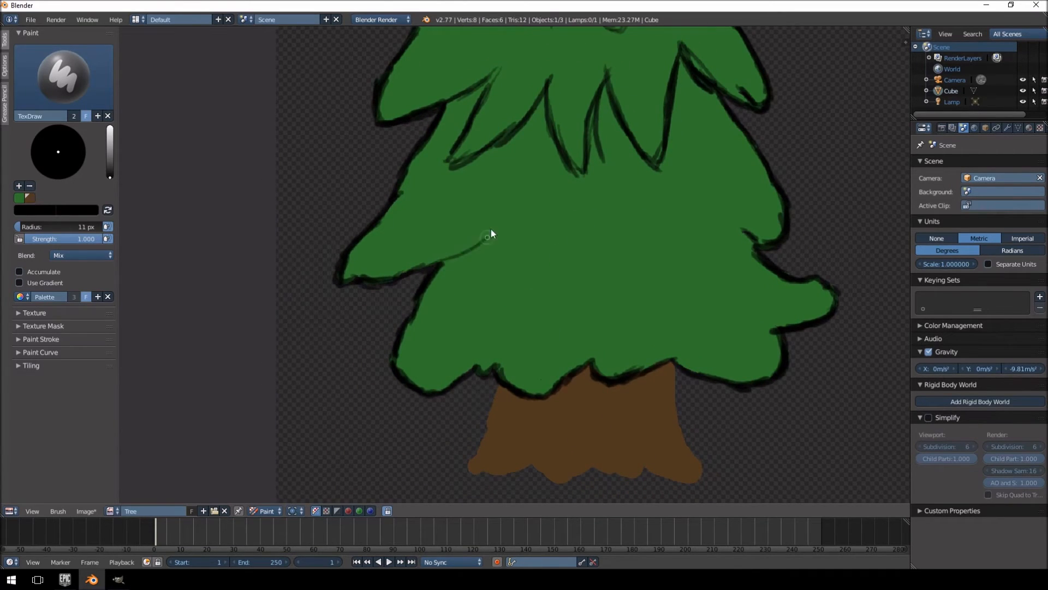
pyautogui.moveTo(434, 264); pyautogui.dragTo(498, 231)
pyautogui.moveTo(534, 198); pyautogui.dragTo(417, 265)
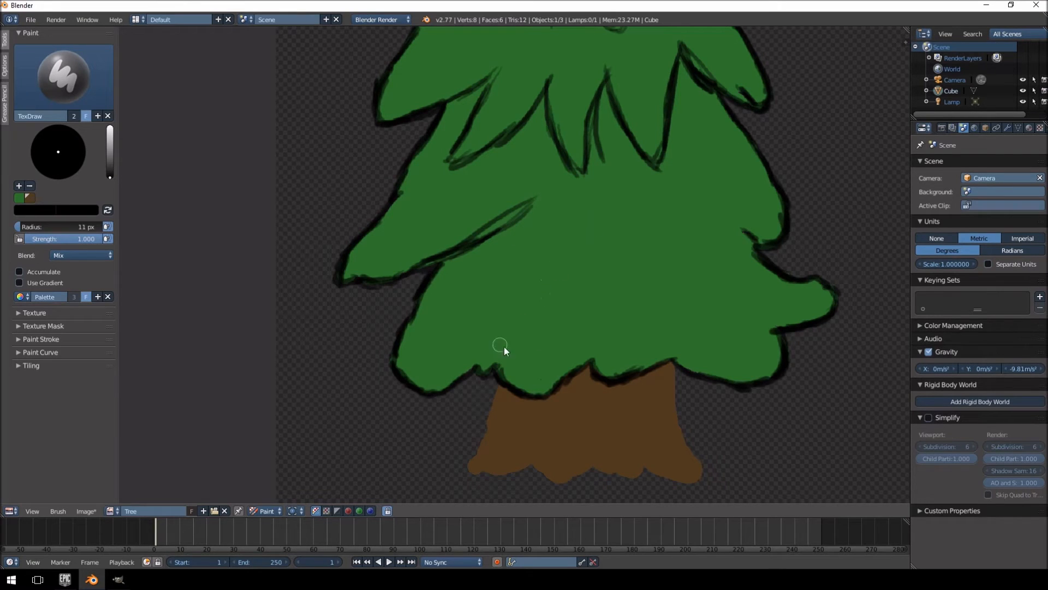
pyautogui.moveTo(479, 362)
pyautogui.mouseDown()
pyautogui.moveTo(548, 273)
pyautogui.moveTo(480, 358)
pyautogui.mouseUp()
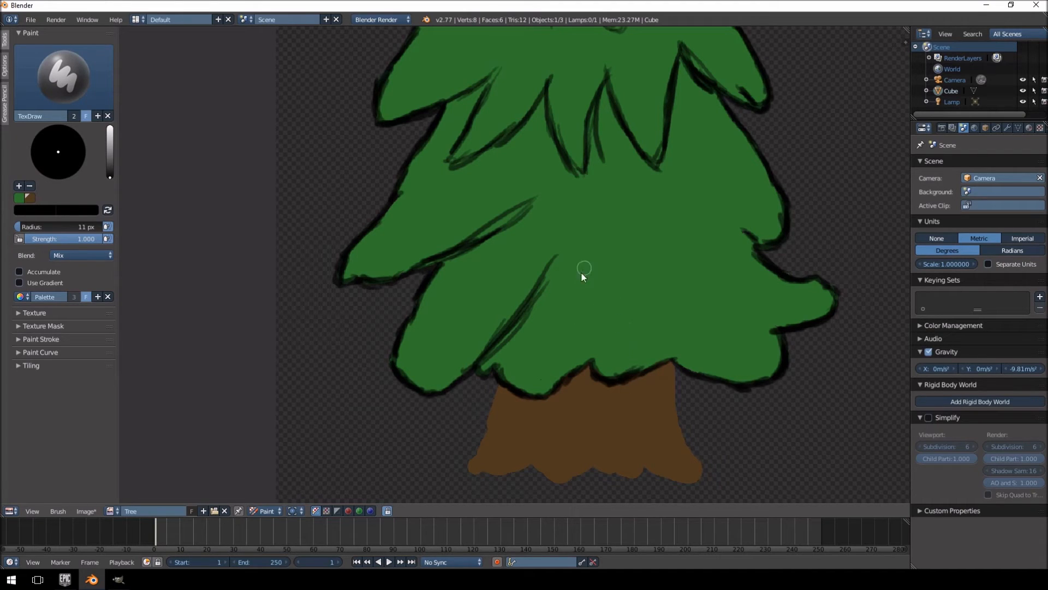
pyautogui.moveTo(592, 360); pyautogui.dragTo(584, 305)
pyautogui.moveTo(497, 374); pyautogui.dragTo(568, 297)
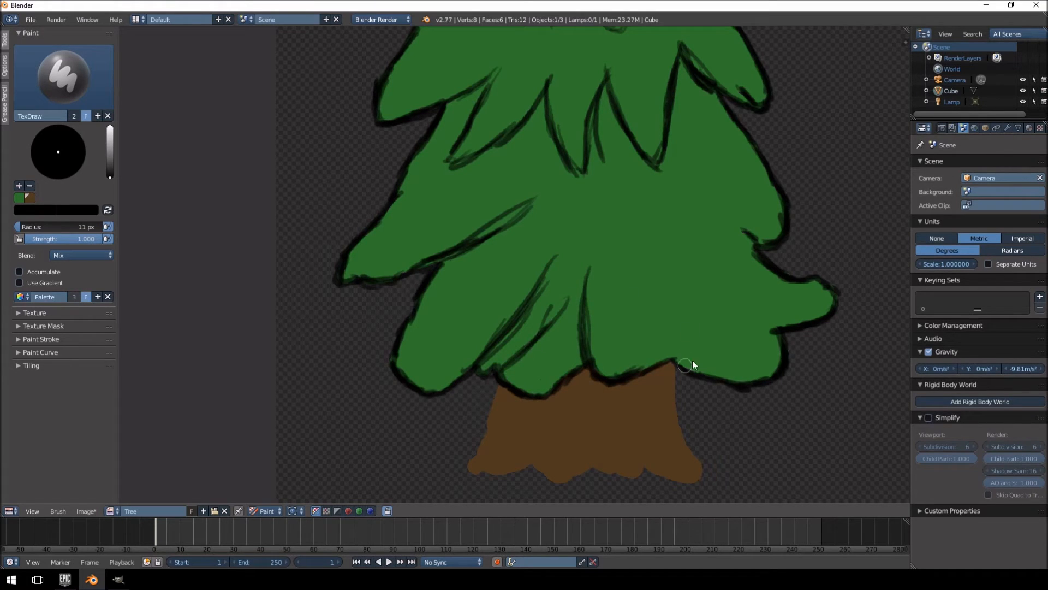
# Step: Paint black branch lines inward and upward from the lower right branches and the right end of the scalloped edge
pyautogui.moveTo(653, 330); pyautogui.dragTo(695, 375)
pyautogui.moveTo(628, 277); pyautogui.dragTo(676, 356)
pyautogui.moveTo(689, 244); pyautogui.dragTo(743, 309)
pyautogui.moveTo(706, 178); pyautogui.dragTo(750, 233)
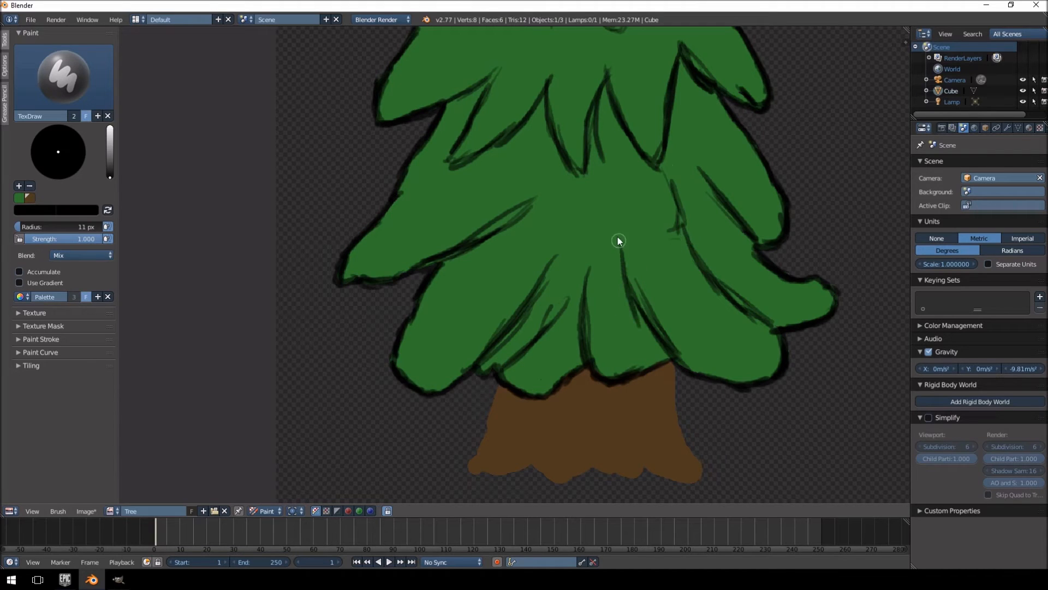
# Step: Paint a jagged black branch line linking the second left branch to the second right branch
pyautogui.scroll(1, 601, 300)
pyautogui.scroll(-5, 580, 297)
pyautogui.keyDown('ctrl'); pyautogui.moveTo(574, 398); pyautogui.dragTo(570, 422, button='middle'); pyautogui.keyUp('ctrl')
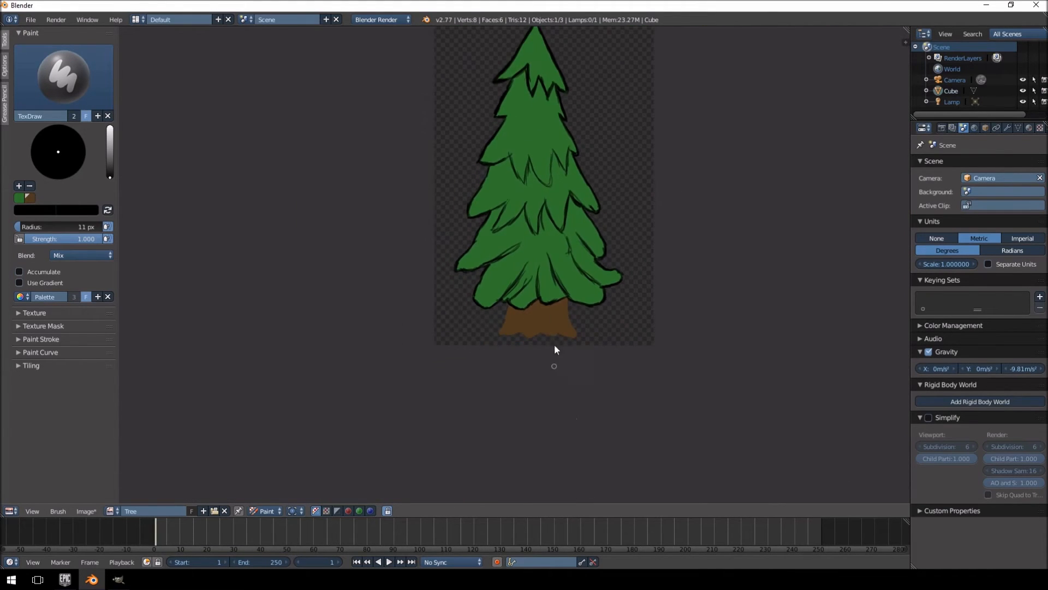
pyautogui.moveTo(528, 219); pyautogui.dragTo(490, 359, button='middle')
pyautogui.moveTo(498, 287)
pyautogui.keyDown('ctrl'); pyautogui.mouseDown(button='middle')
pyautogui.moveTo(510, 228)
pyautogui.moveTo(554, 128)
pyautogui.mouseUp(button='middle'); pyautogui.keyUp('ctrl')
pyautogui.scroll(1, 428, 225)
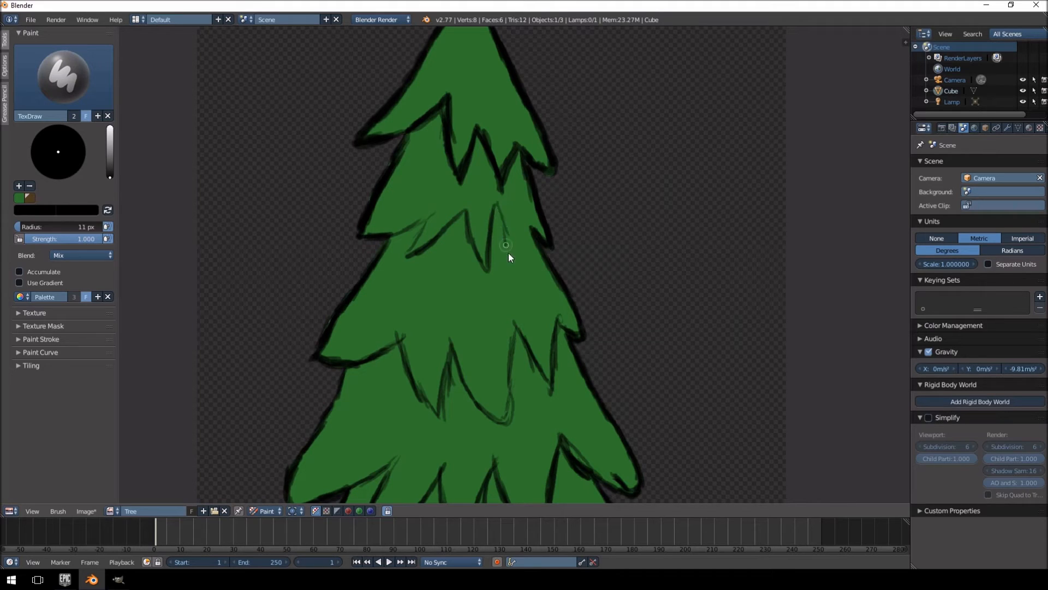
pyautogui.moveTo(519, 197); pyautogui.dragTo(515, 262)
pyautogui.scroll(-5, 527, 258)
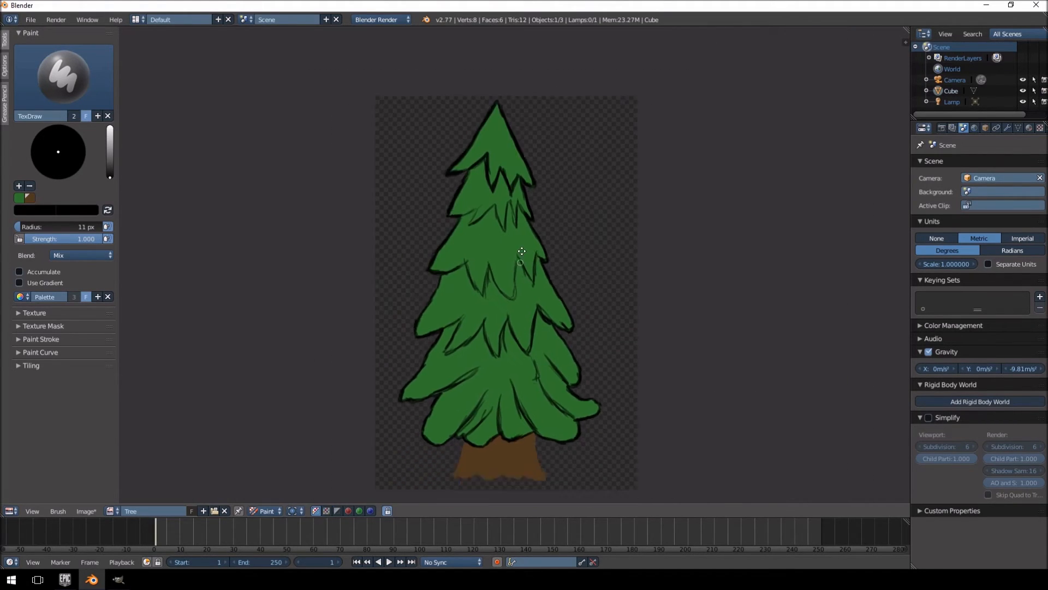
# Step: Add thin black needle lines inside the top two tiers of the foliage
pyautogui.scroll(4, 529, 212)
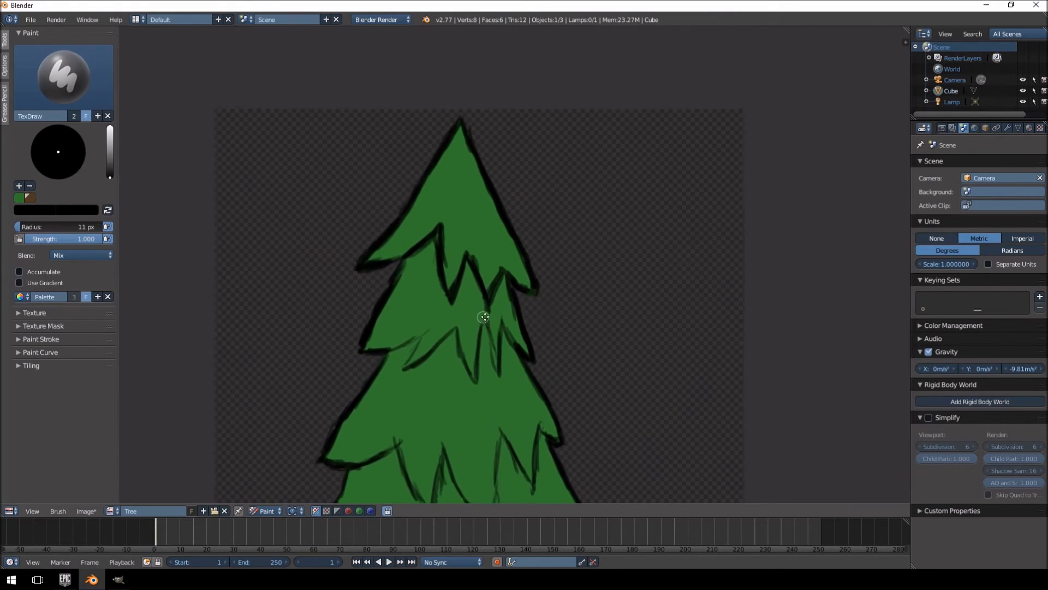
pyautogui.moveTo(463, 147); pyautogui.dragTo(486, 231)
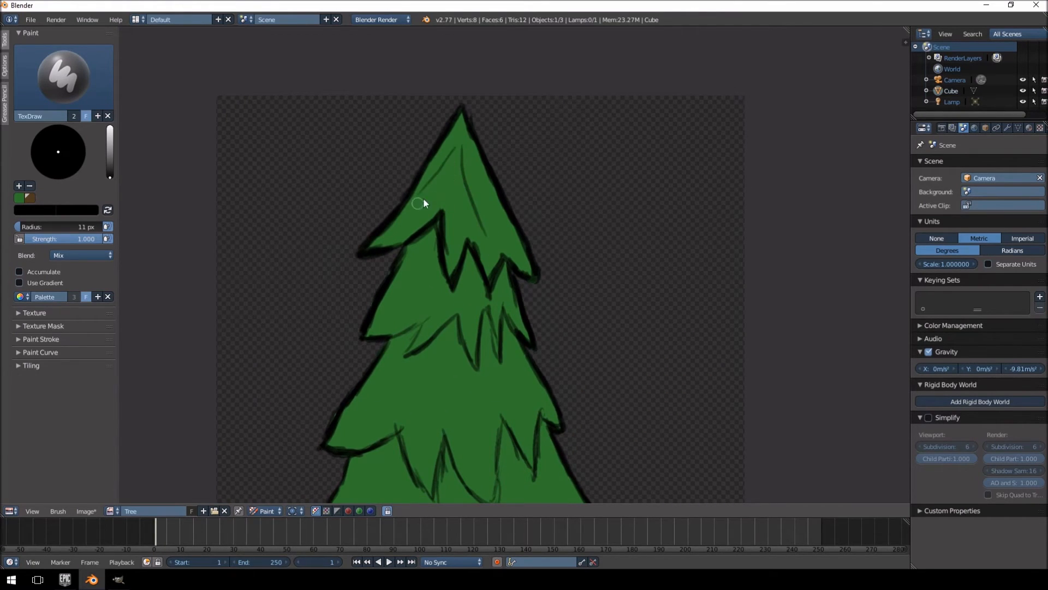
pyautogui.scroll(2, 437, 159)
pyautogui.moveTo(448, 68); pyautogui.dragTo(423, 113)
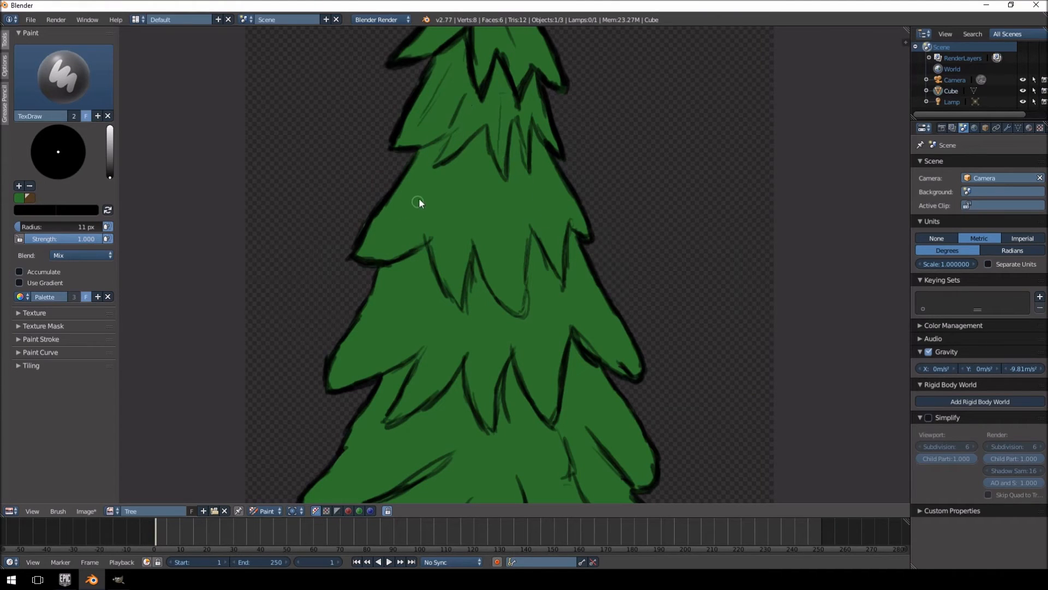
# Step: Add thin black needle lines across the third foliage tier, undoing one stray stroke on its left part
pyautogui.moveTo(448, 173); pyautogui.dragTo(446, 244)
pyautogui.hotkey('ctrl', 'z')
pyautogui.moveTo(485, 202); pyautogui.dragTo(497, 249)
pyautogui.moveTo(543, 201); pyautogui.dragTo(554, 242)
pyautogui.scroll(3, 521, 320)
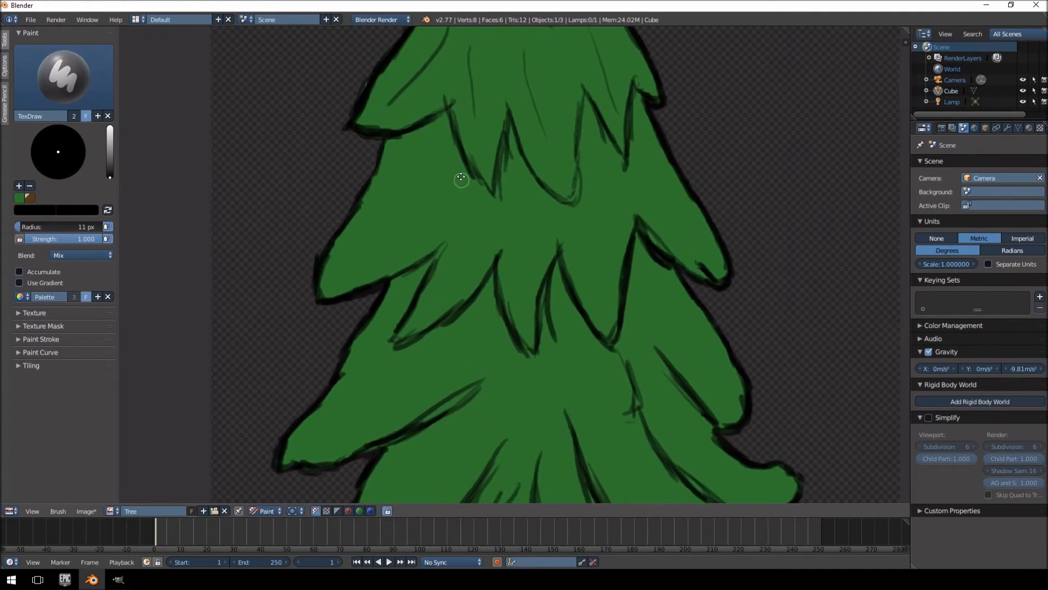
# Step: Add thin black needle lines across the fourth foliage tier, from its left branch to its right branch
pyautogui.moveTo(500, 196); pyautogui.dragTo(478, 250)
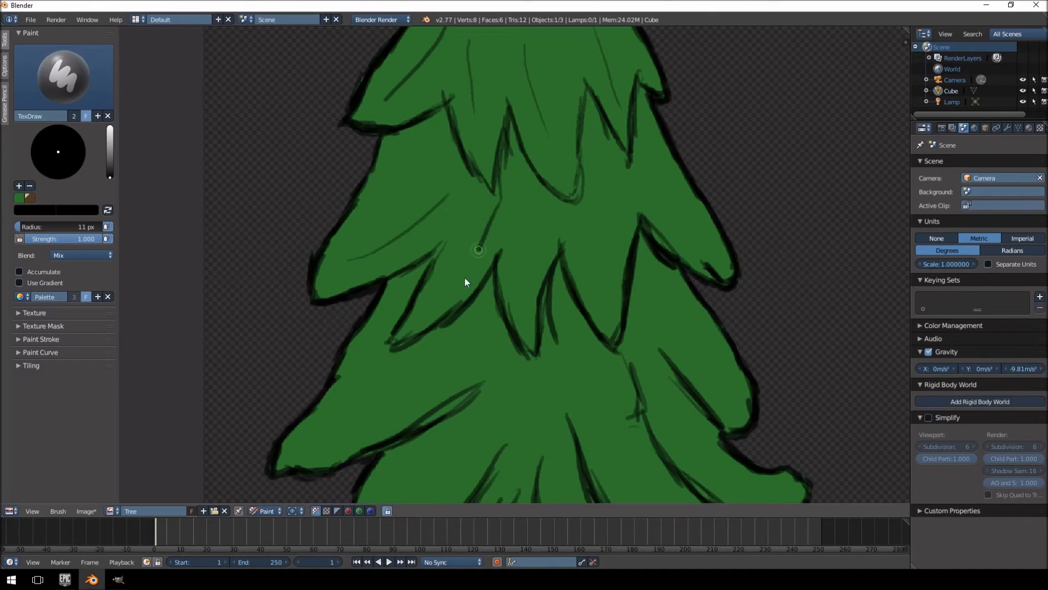
pyautogui.moveTo(589, 216); pyautogui.dragTo(610, 303)
pyautogui.moveTo(655, 160); pyautogui.dragTo(700, 237)
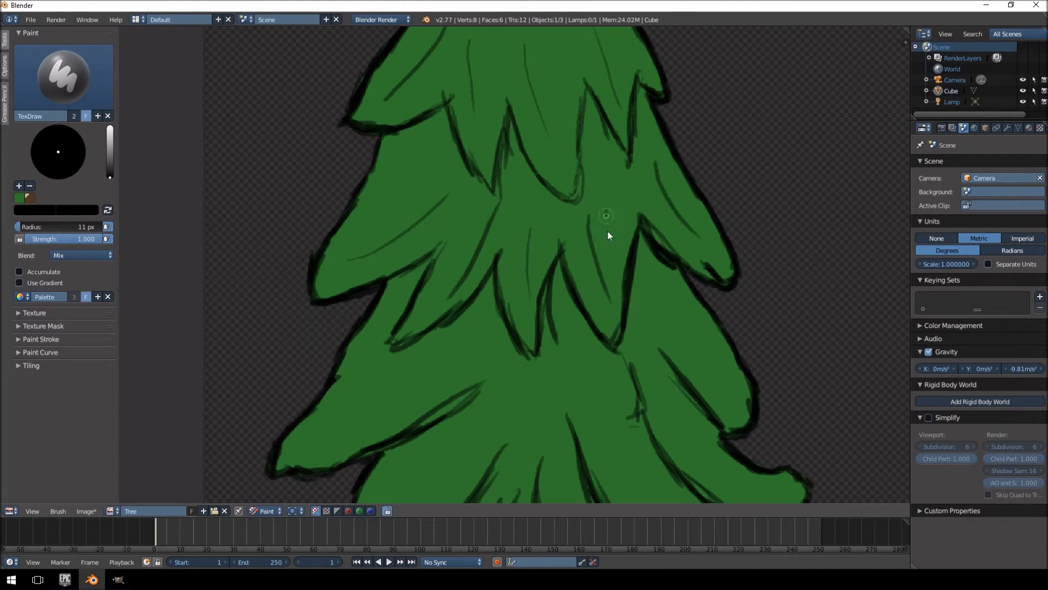
pyautogui.moveTo(507, 207); pyautogui.dragTo(505, 272)
# Step: Add thin black needle lines inside the fifth left branch and the lowest left branch
pyautogui.moveTo(505, 379); pyautogui.dragTo(573, 218, button='middle')
pyautogui.moveTo(397, 254); pyautogui.dragTo(470, 232)
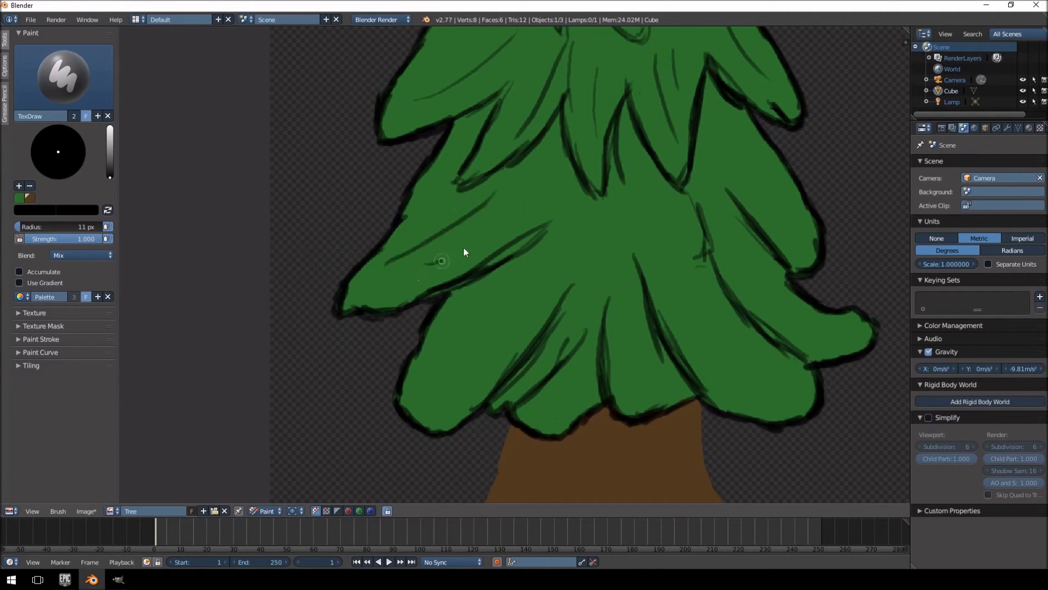
pyautogui.moveTo(498, 283); pyautogui.dragTo(426, 385)
pyautogui.moveTo(532, 301); pyautogui.dragTo(457, 394)
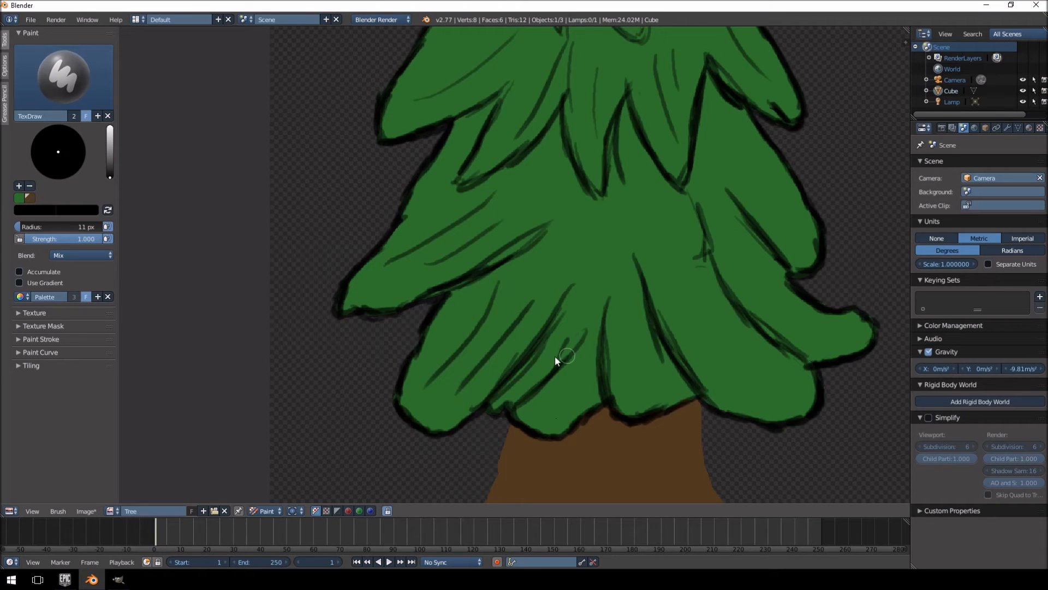
# Step: Add thin black needle lines in the middle and right branches of the lowest foliage tiers
pyautogui.moveTo(626, 310); pyautogui.dragTo(645, 381)
pyautogui.moveTo(684, 274); pyautogui.dragTo(771, 402)
pyautogui.moveTo(745, 255); pyautogui.dragTo(794, 313)
pyautogui.moveTo(747, 153); pyautogui.dragTo(789, 212)
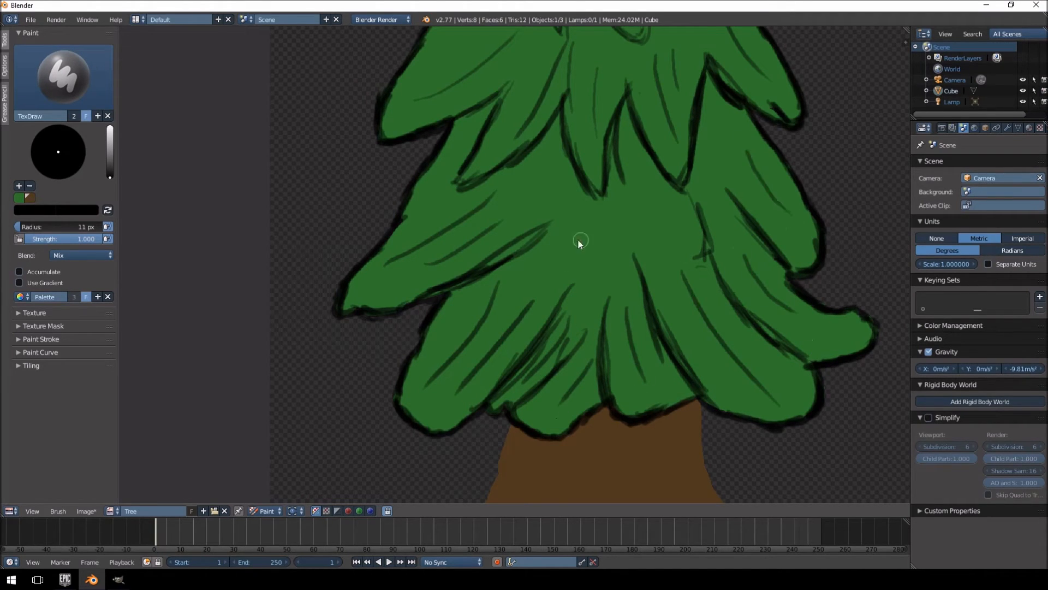
pyautogui.scroll(-1, 620, 374)
pyautogui.scroll(5, 713, 182)
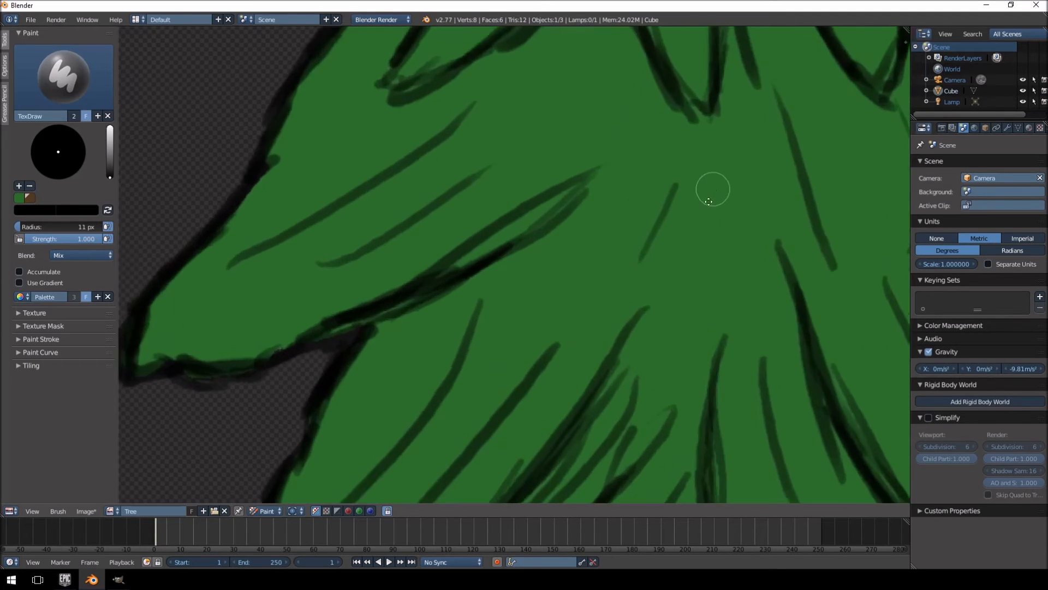
# Step: Outline the brown trunk in black and paint thin bark lines inside it
pyautogui.scroll(-10, 662, 297)
pyautogui.scroll(5, 632, 283)
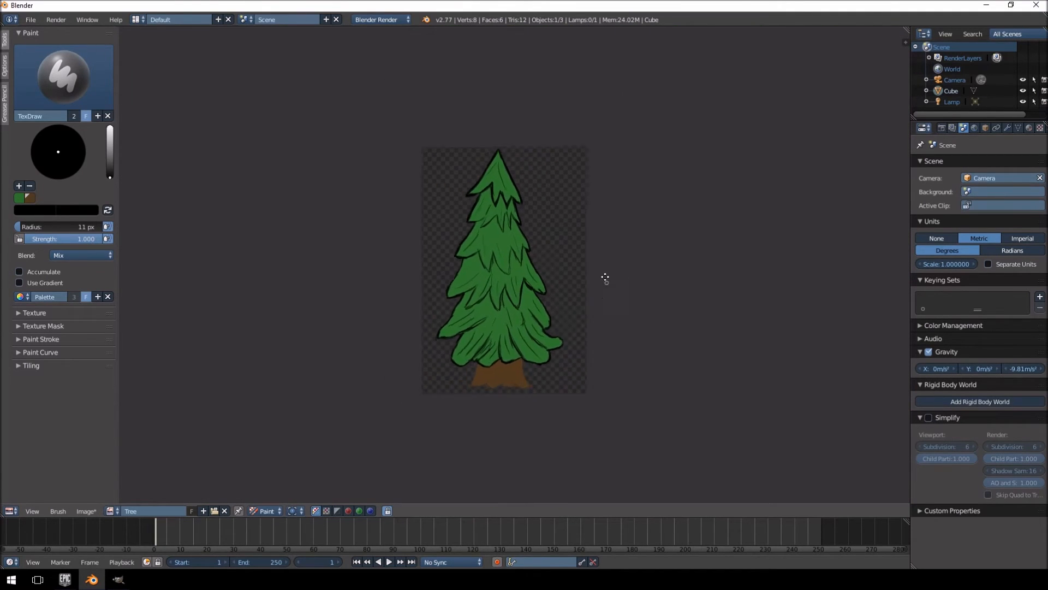
pyautogui.scroll(3, 623, 221)
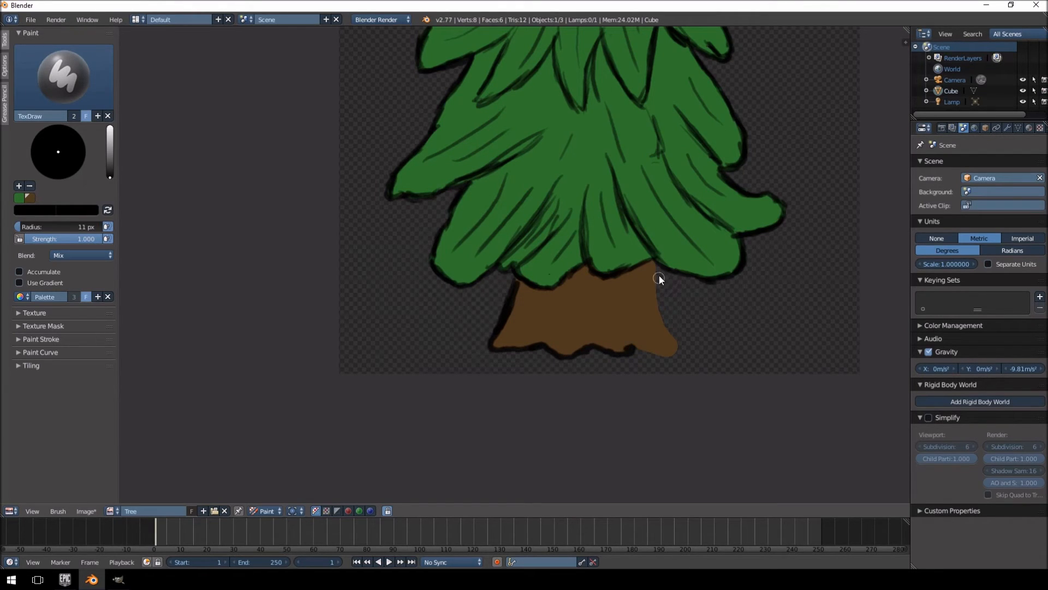
pyautogui.moveTo(660, 265); pyautogui.dragTo(659, 269)
pyautogui.moveTo(656, 350); pyautogui.dragTo(640, 346)
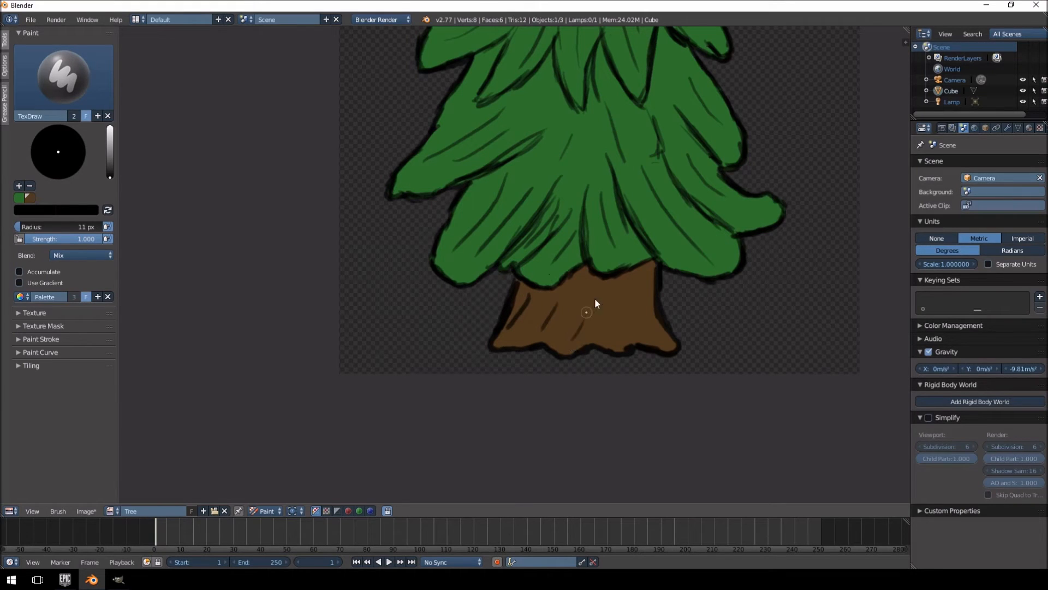
pyautogui.moveTo(647, 287); pyautogui.dragTo(637, 333)
pyautogui.scroll(-5, 660, 339)
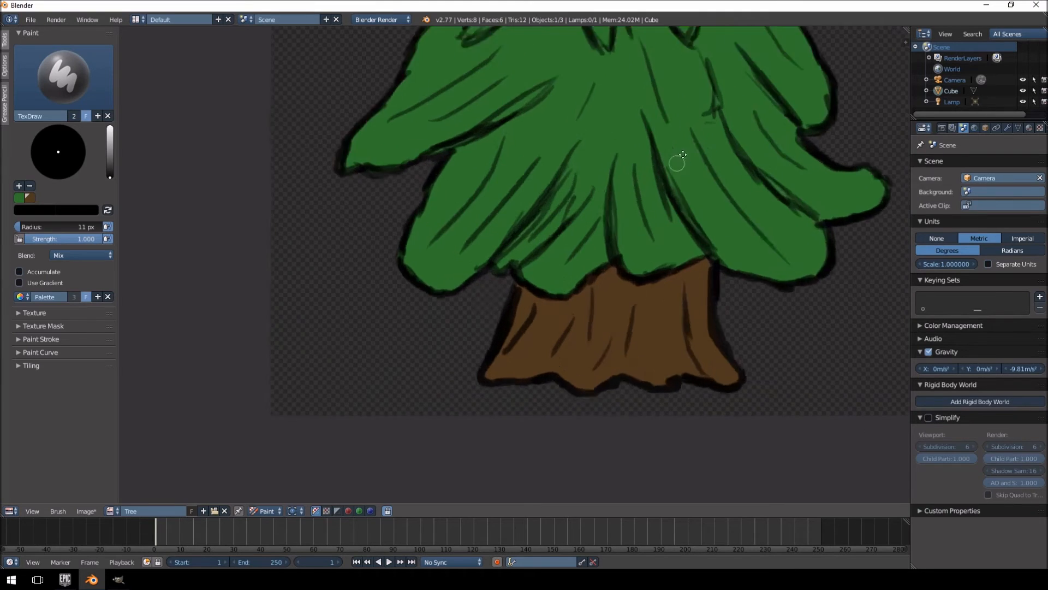
# Step: Set the brush radius to 80 px and shade the foliage in black along the top tier's jagged lower edge
pyautogui.moveTo(651, 300); pyautogui.dragTo(602, 312, button='middle')
pyautogui.scroll(2, 602, 312)
pyautogui.keyDown('ctrl'); pyautogui.moveTo(633, 131); pyautogui.dragTo(638, 90, button='middle'); pyautogui.keyUp('ctrl')
pyautogui.moveTo(553, 264); pyautogui.dragTo(658, 158, button='middle')
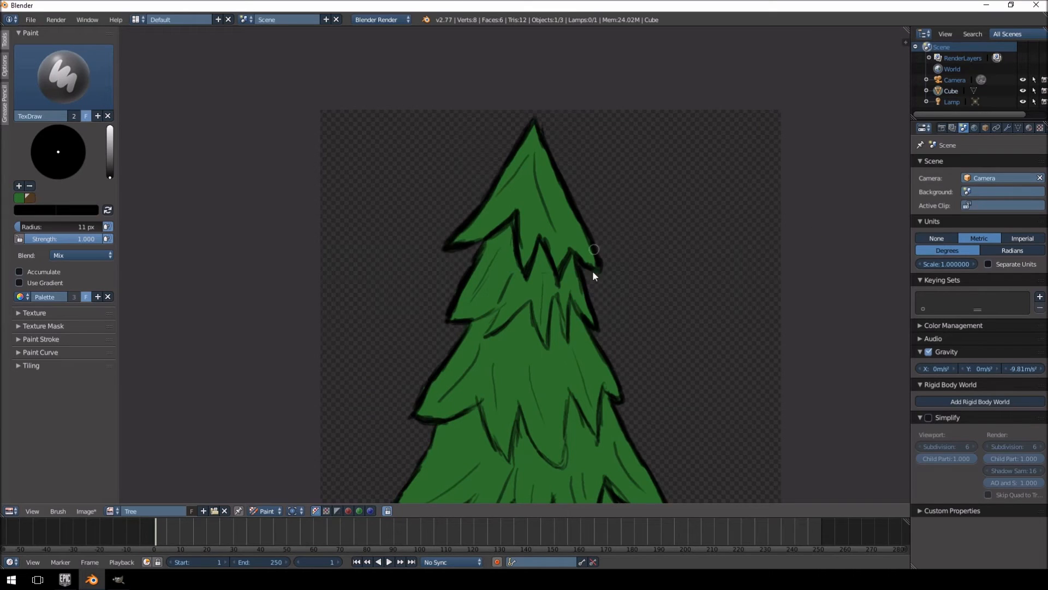
pyautogui.press('f')
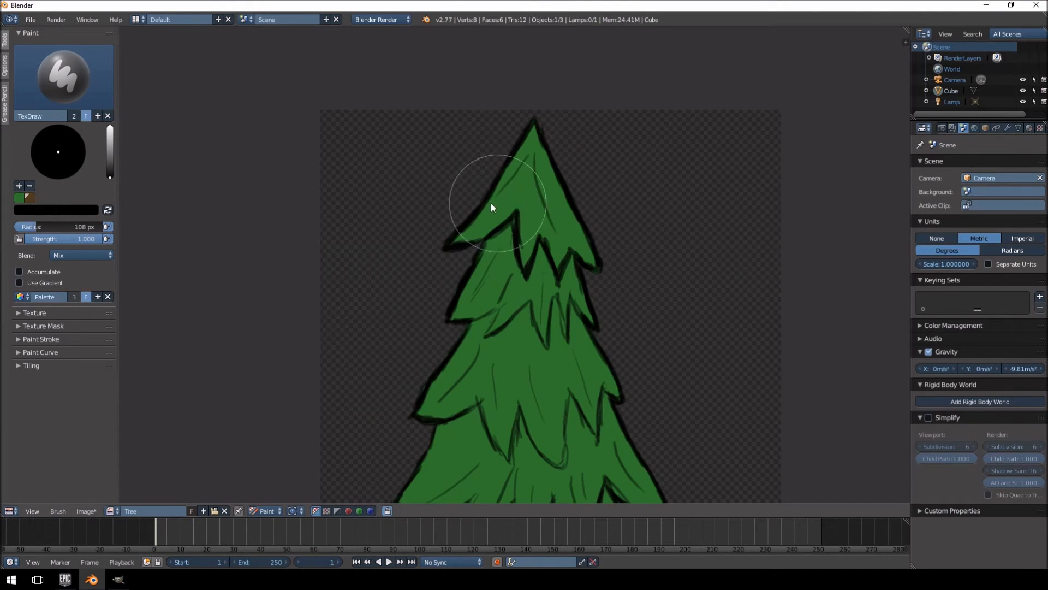
pyautogui.click(494, 221)
pyautogui.press('f')
pyautogui.click(580, 217)
pyautogui.moveTo(579, 214); pyautogui.dragTo(573, 246, button='middle')
pyautogui.scroll(2, 572, 246)
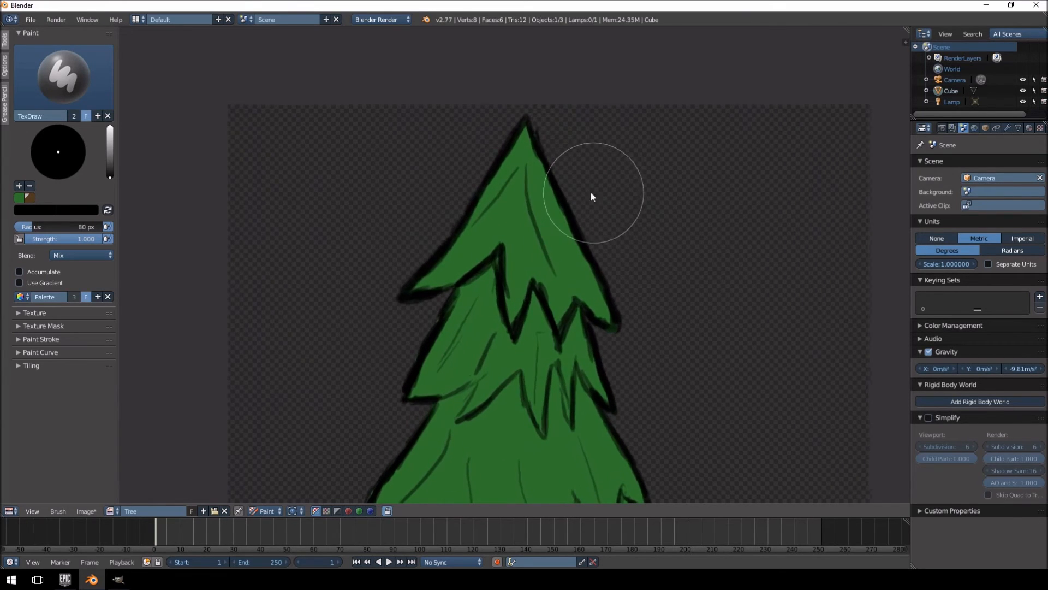
pyautogui.moveTo(428, 280)
pyautogui.mouseDown()
pyautogui.moveTo(409, 293)
pyautogui.moveTo(473, 260)
pyautogui.moveTo(470, 242)
pyautogui.moveTo(442, 269)
pyautogui.moveTo(464, 271)
pyautogui.moveTo(432, 297)
pyautogui.moveTo(453, 269)
pyautogui.moveTo(431, 287)
pyautogui.moveTo(507, 271)
pyautogui.moveTo(520, 307)
pyautogui.moveTo(557, 286)
pyautogui.moveTo(578, 314)
pyautogui.moveTo(571, 299)
pyautogui.moveTo(597, 302)
pyautogui.moveTo(559, 293)
pyautogui.moveTo(568, 344)
pyautogui.mouseUp()
pyautogui.moveTo(454, 302)
pyautogui.mouseDown()
pyautogui.moveTo(482, 286)
pyautogui.moveTo(487, 316)
pyautogui.moveTo(492, 298)
pyautogui.moveTo(496, 316)
pyautogui.moveTo(476, 326)
pyautogui.moveTo(487, 266)
pyautogui.moveTo(490, 300)
pyautogui.moveTo(528, 342)
pyautogui.moveTo(539, 325)
pyautogui.moveTo(556, 346)
pyautogui.mouseUp()
# Step: Enlarge the brush radius to 111 px and undo the last shading strokes below the top tier
pyautogui.press('f')
pyautogui.click(577, 342)
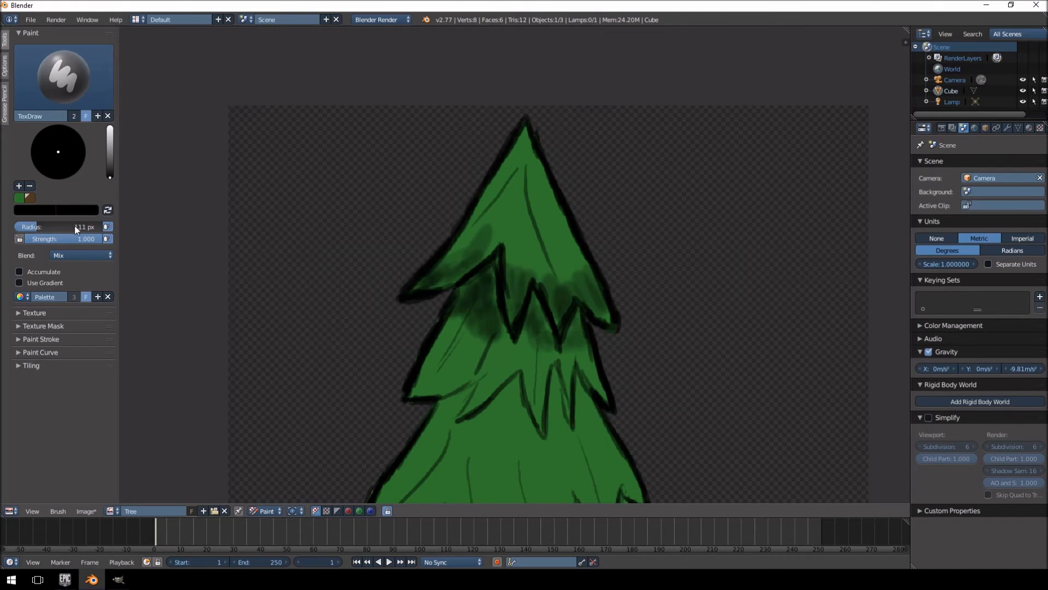
pyautogui.hotkey('ctrl', 'z')
pyautogui.hotkey('ctrl', 'z')
pyautogui.hotkey('ctrl', 'z')
pyautogui.hotkey('ctrl', 'z')
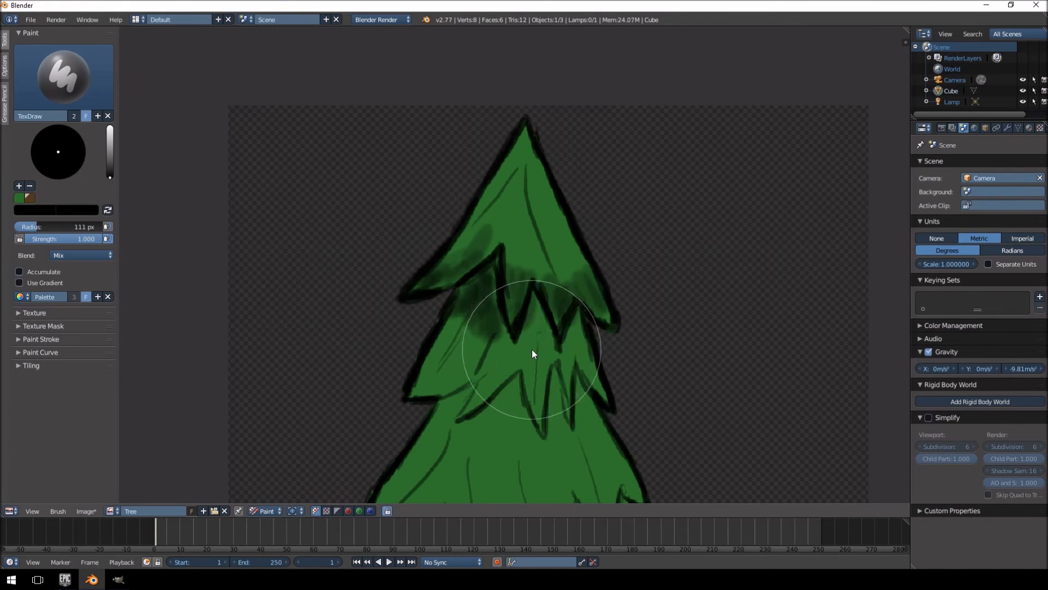
# Step: Set the brush radius to 49 px and shade the foliage in black above and below the top tier's jagged edge
pyautogui.press('f')
pyautogui.click(439, 276)
pyautogui.moveTo(494, 248); pyautogui.dragTo(519, 332)
pyautogui.moveTo(566, 298)
pyautogui.mouseDown()
pyautogui.moveTo(603, 304)
pyautogui.moveTo(546, 276)
pyautogui.moveTo(599, 294)
pyautogui.moveTo(573, 270)
pyautogui.mouseUp()
pyautogui.moveTo(480, 280)
pyautogui.mouseDown()
pyautogui.moveTo(466, 351)
pyautogui.moveTo(536, 328)
pyautogui.moveTo(531, 341)
pyautogui.moveTo(571, 344)
pyautogui.mouseUp()
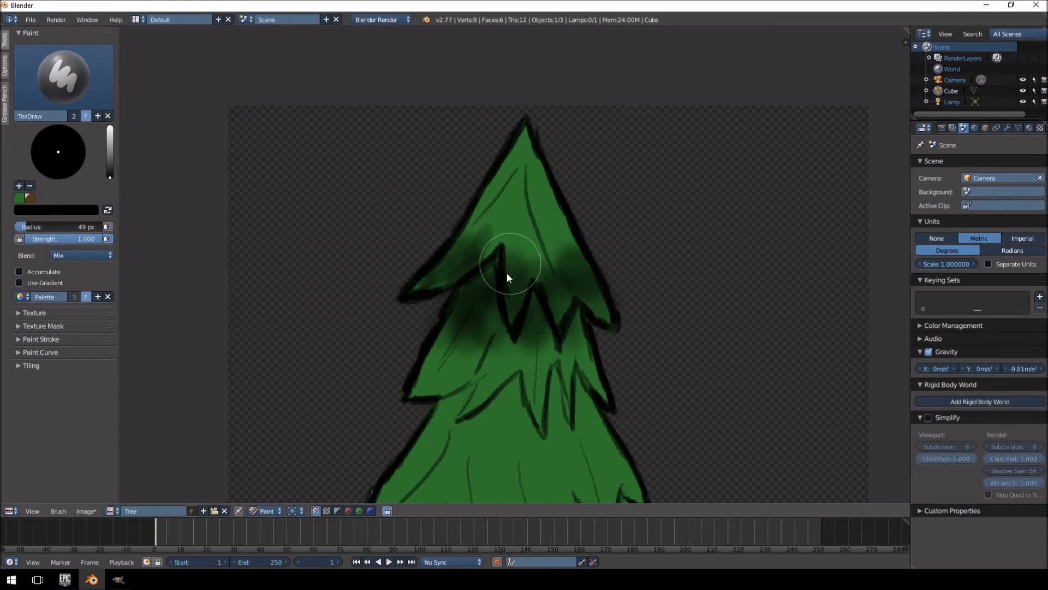
# Step: Undo the last two black shading strokes beneath the top tier
pyautogui.moveTo(518, 252); pyautogui.dragTo(568, 106, button='middle')
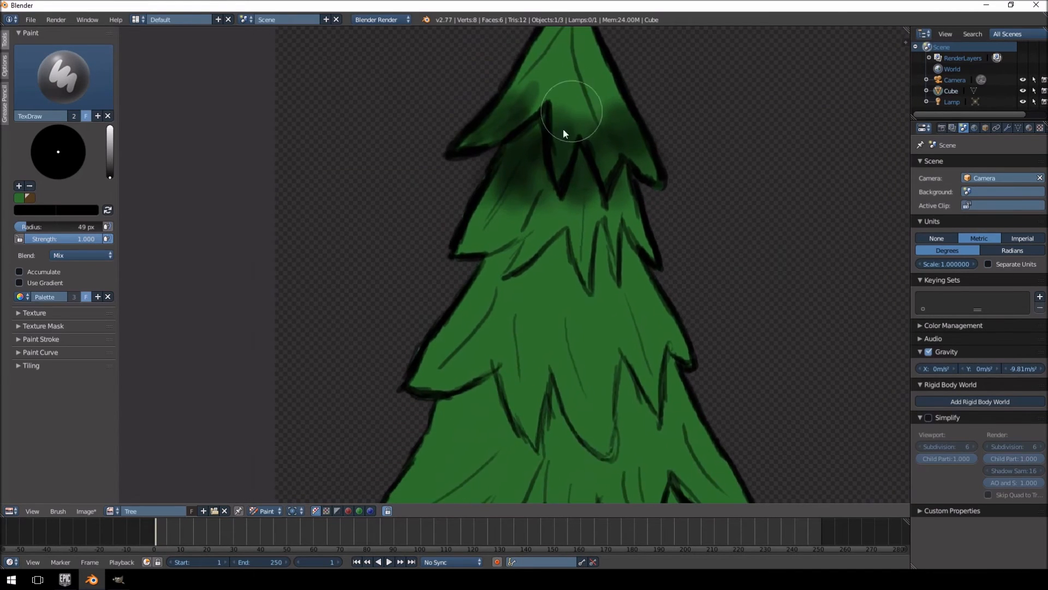
pyautogui.scroll(-4, 542, 269)
pyautogui.scroll(6, 622, 217)
pyautogui.keyDown('ctrl'); pyautogui.moveTo(621, 217); pyautogui.dragTo(611, 225, button='middle'); pyautogui.keyUp('ctrl')
pyautogui.moveTo(560, 246); pyautogui.dragTo(508, 324, button='middle')
pyautogui.hotkey('ctrl', 'z')
pyautogui.hotkey('ctrl', 'z')
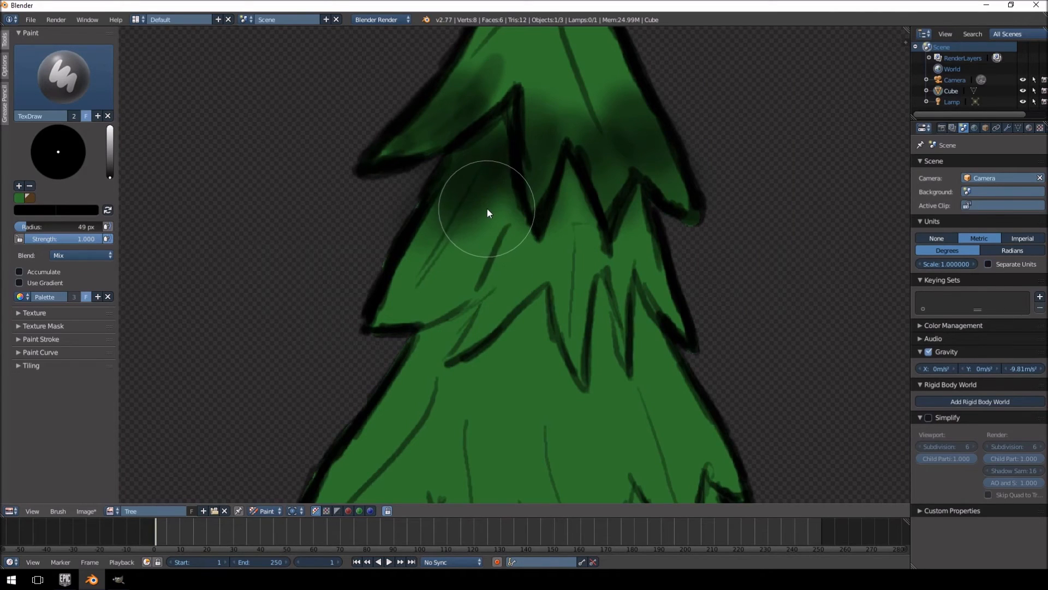
# Step: Set the brush radius to 30 px and shade the second tier's lower edge and the foliage beneath it in black
pyautogui.press('f')
pyautogui.click(464, 224)
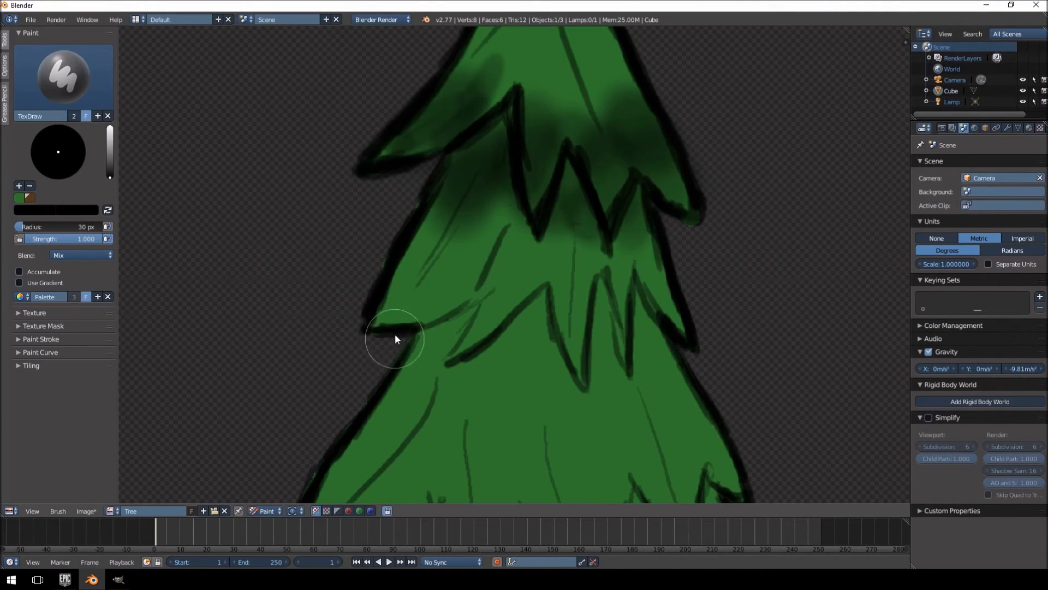
pyautogui.moveTo(403, 320)
pyautogui.mouseDown()
pyautogui.moveTo(406, 273)
pyautogui.moveTo(432, 314)
pyautogui.moveTo(443, 378)
pyautogui.moveTo(496, 358)
pyautogui.moveTo(538, 312)
pyautogui.moveTo(535, 358)
pyautogui.moveTo(552, 362)
pyautogui.mouseUp()
pyautogui.moveTo(597, 403)
pyautogui.mouseDown()
pyautogui.moveTo(608, 300)
pyautogui.moveTo(655, 363)
pyautogui.moveTo(655, 351)
pyautogui.moveTo(573, 404)
pyautogui.moveTo(689, 403)
pyautogui.mouseUp()
pyautogui.moveTo(482, 401)
pyautogui.mouseDown()
pyautogui.moveTo(533, 288)
pyautogui.moveTo(485, 316)
pyautogui.moveTo(503, 363)
pyautogui.moveTo(600, 400)
pyautogui.mouseUp()
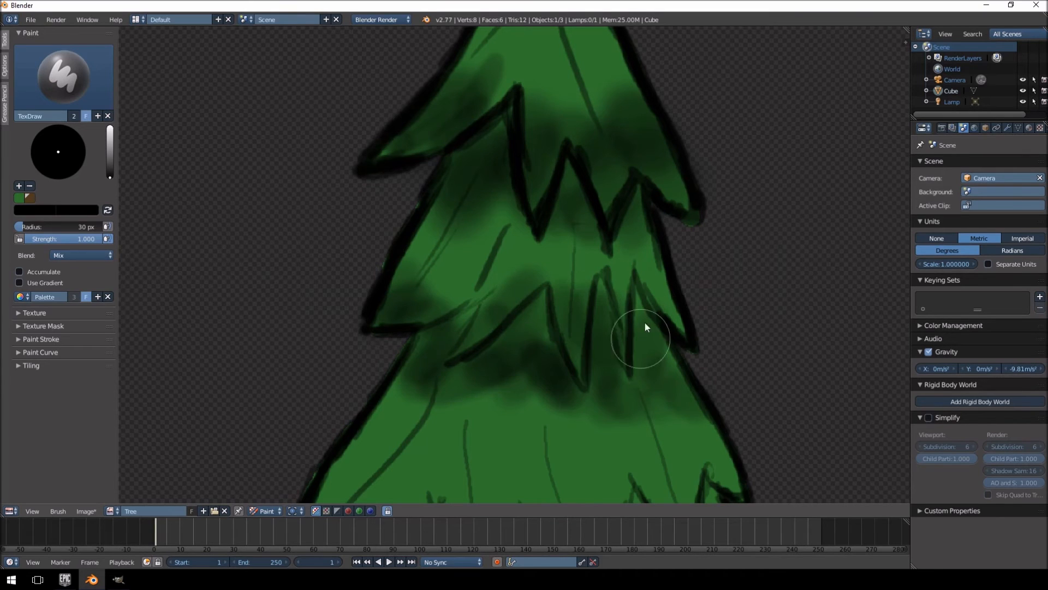
# Step: Shade the pointed branch tips along the third tier's lower edge in black
pyautogui.scroll(-8, 581, 384)
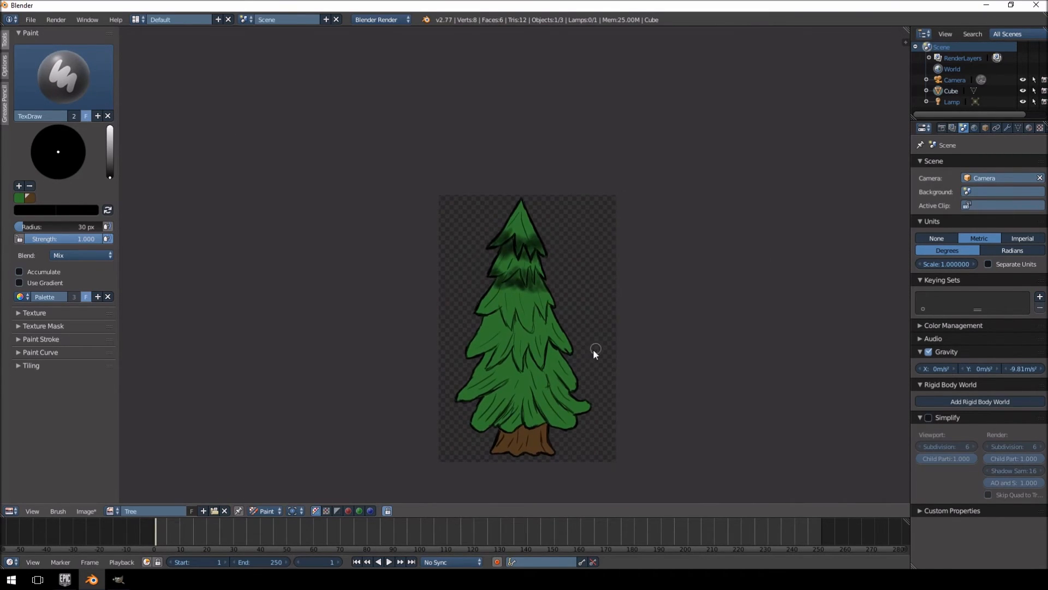
pyautogui.scroll(3, 584, 372)
pyautogui.scroll(-2, 551, 376)
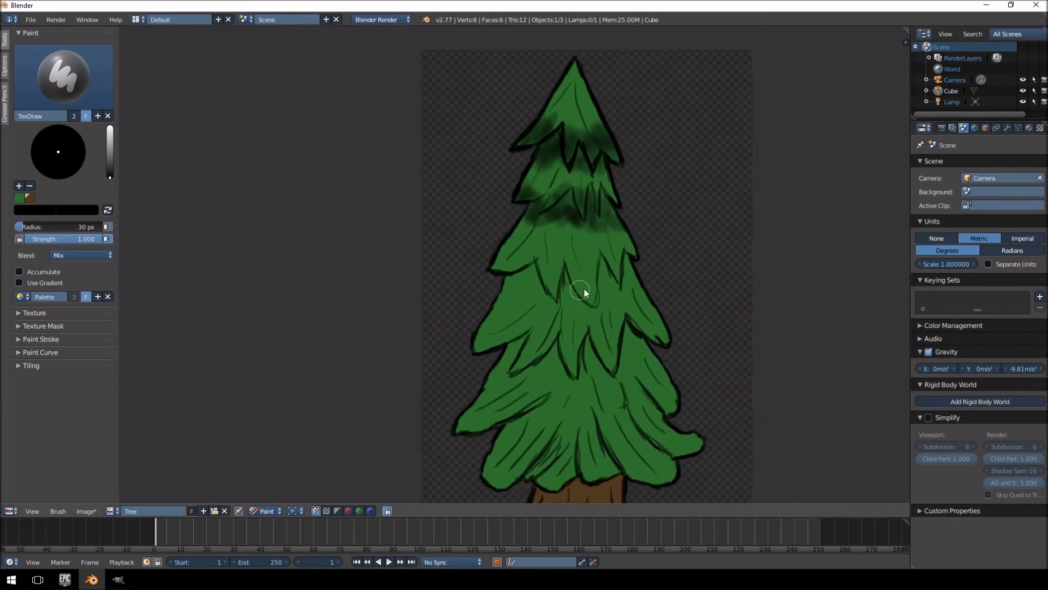
pyautogui.scroll(6, 581, 293)
pyautogui.moveTo(490, 246); pyautogui.dragTo(459, 269)
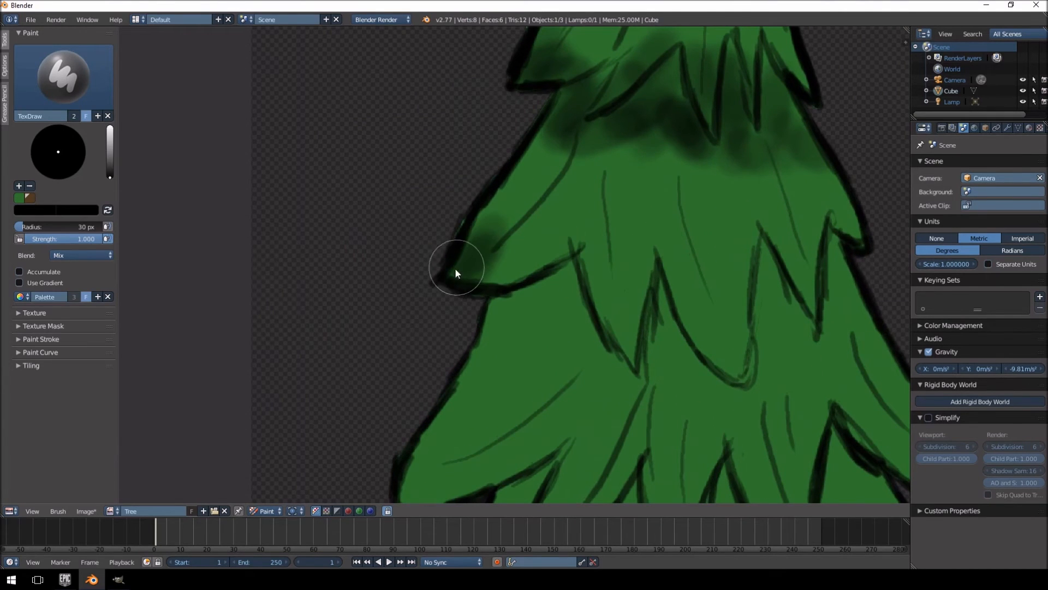
pyautogui.moveTo(534, 262)
pyautogui.mouseDown()
pyautogui.moveTo(574, 249)
pyautogui.moveTo(628, 355)
pyautogui.mouseUp()
pyautogui.moveTo(646, 271)
pyautogui.mouseDown()
pyautogui.moveTo(642, 314)
pyautogui.moveTo(745, 399)
pyautogui.moveTo(758, 364)
pyautogui.moveTo(723, 293)
pyautogui.moveTo(753, 326)
pyautogui.moveTo(698, 281)
pyautogui.moveTo(794, 314)
pyautogui.moveTo(791, 240)
pyautogui.moveTo(814, 290)
pyautogui.moveTo(845, 218)
pyautogui.mouseUp()
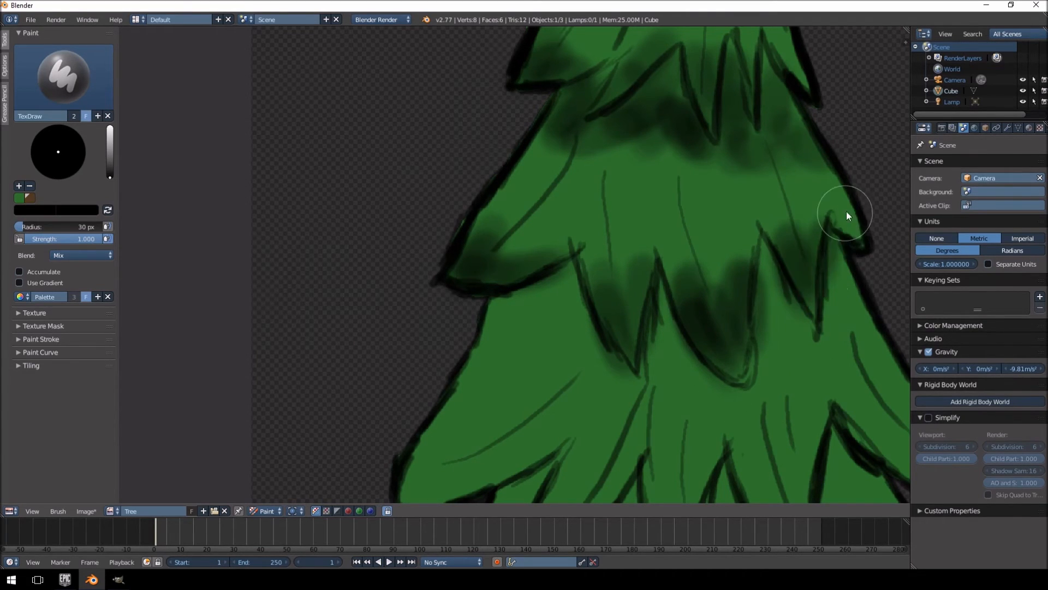
# Step: Shade a dark band in black across the foliage directly beneath the third tier's tips
pyautogui.moveTo(811, 299)
pyautogui.mouseDown()
pyautogui.moveTo(785, 370)
pyautogui.moveTo(771, 371)
pyautogui.moveTo(830, 367)
pyautogui.moveTo(843, 247)
pyautogui.moveTo(839, 314)
pyautogui.moveTo(764, 342)
pyautogui.moveTo(771, 370)
pyautogui.moveTo(802, 374)
pyautogui.moveTo(869, 340)
pyautogui.mouseUp()
pyautogui.moveTo(775, 354); pyautogui.dragTo(756, 304, button='middle')
pyautogui.moveTo(641, 278)
pyautogui.mouseDown()
pyautogui.moveTo(644, 320)
pyautogui.moveTo(704, 352)
pyautogui.moveTo(639, 320)
pyautogui.moveTo(650, 351)
pyautogui.moveTo(611, 358)
pyautogui.mouseUp()
pyautogui.moveTo(469, 306)
pyautogui.mouseDown()
pyautogui.moveTo(489, 264)
pyautogui.moveTo(533, 250)
pyautogui.moveTo(552, 306)
pyautogui.moveTo(564, 262)
pyautogui.moveTo(492, 344)
pyautogui.moveTo(476, 338)
pyautogui.moveTo(533, 329)
pyautogui.mouseUp()
pyautogui.moveTo(460, 330)
pyautogui.mouseDown()
pyautogui.moveTo(592, 342)
pyautogui.moveTo(557, 257)
pyautogui.moveTo(557, 218)
pyautogui.mouseUp()
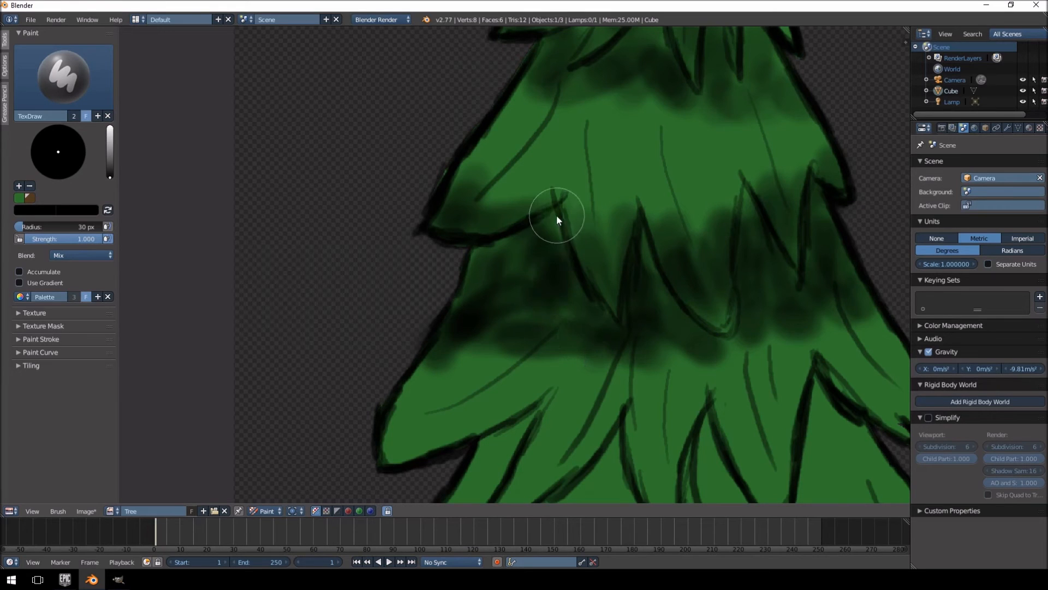
pyautogui.scroll(-3, 614, 354)
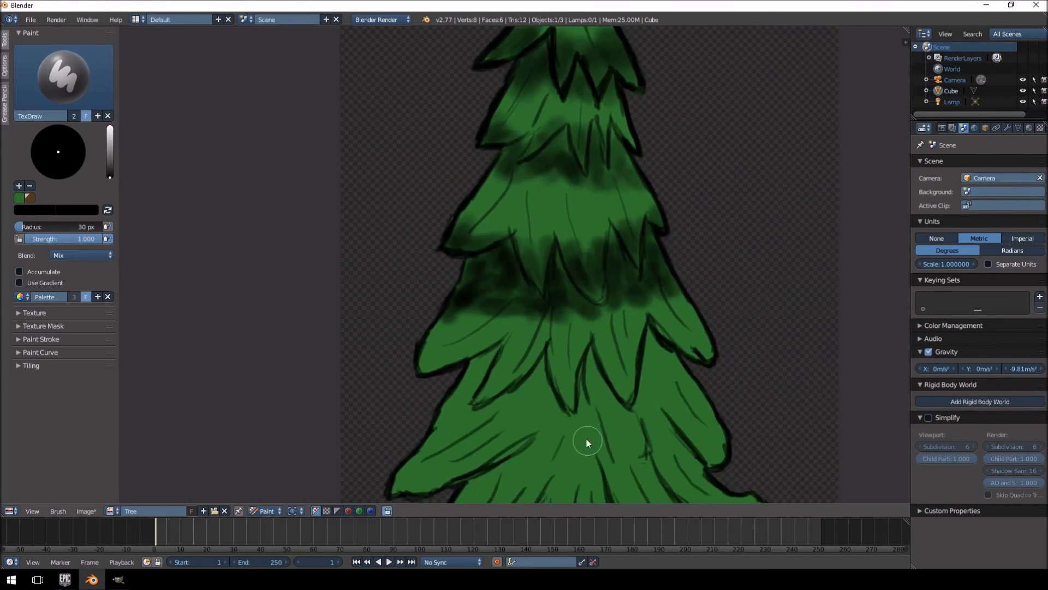
pyautogui.scroll(-4, 614, 358)
pyautogui.moveTo(615, 371); pyautogui.dragTo(599, 362, button='middle')
pyautogui.press('f')
pyautogui.click(508, 298)
pyautogui.moveTo(562, 282); pyautogui.dragTo(609, 268, button='middle')
pyautogui.keyDown('ctrl'); pyautogui.moveTo(564, 277); pyautogui.dragTo(560, 138, button='middle'); pyautogui.keyUp('ctrl')
pyautogui.keyDown('ctrl'); pyautogui.moveTo(558, 302); pyautogui.dragTo(557, 241, button='middle'); pyautogui.keyUp('ctrl')
pyautogui.press('f')
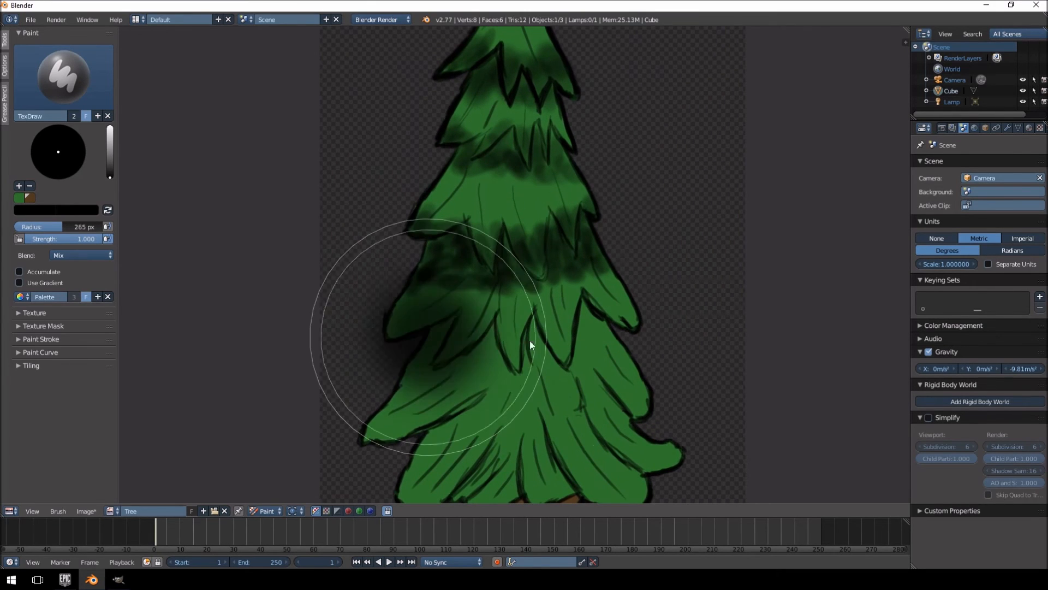
pyautogui.click(482, 343)
pyautogui.moveTo(444, 336); pyautogui.dragTo(428, 359)
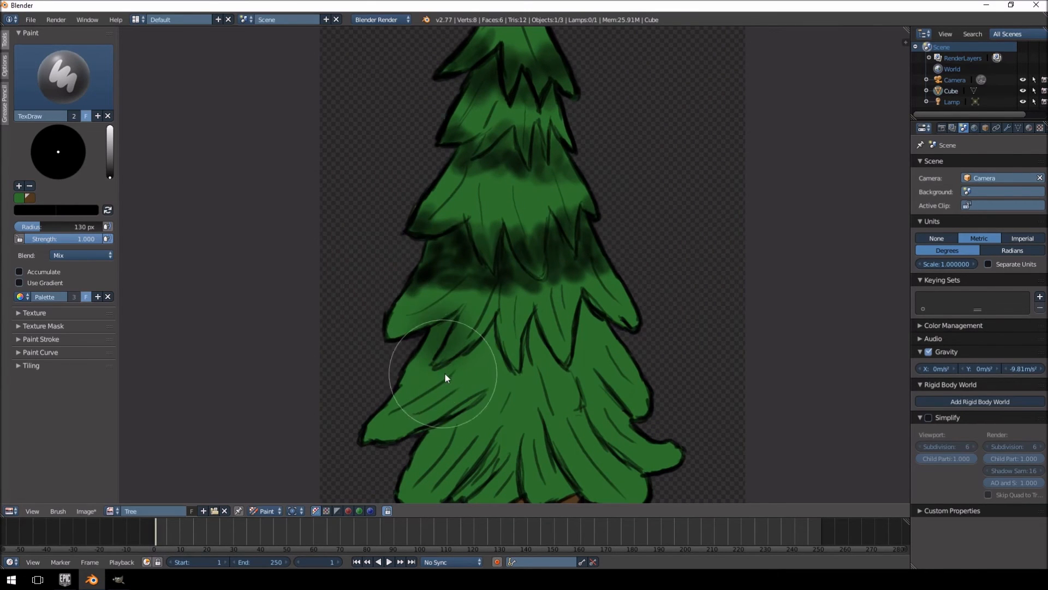
pyautogui.hotkey('ctrl', 'z')
# Step: Set the brush radius to 55 px and shade beneath the fourth tier and on the lowest branch tips in black
pyautogui.press('f')
pyautogui.click(432, 365)
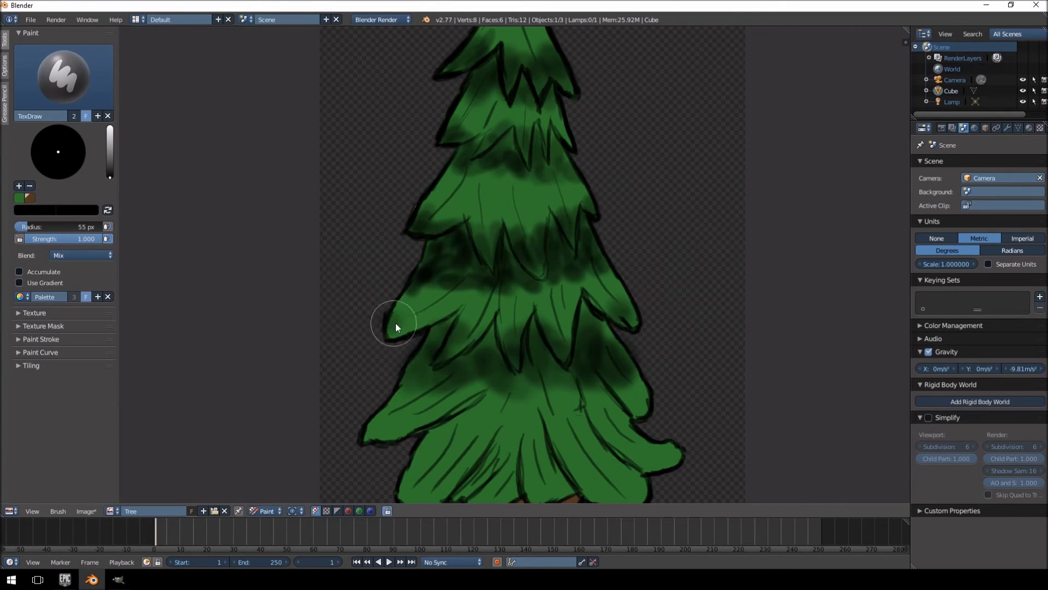
pyautogui.moveTo(441, 341); pyautogui.dragTo(505, 258, button='middle')
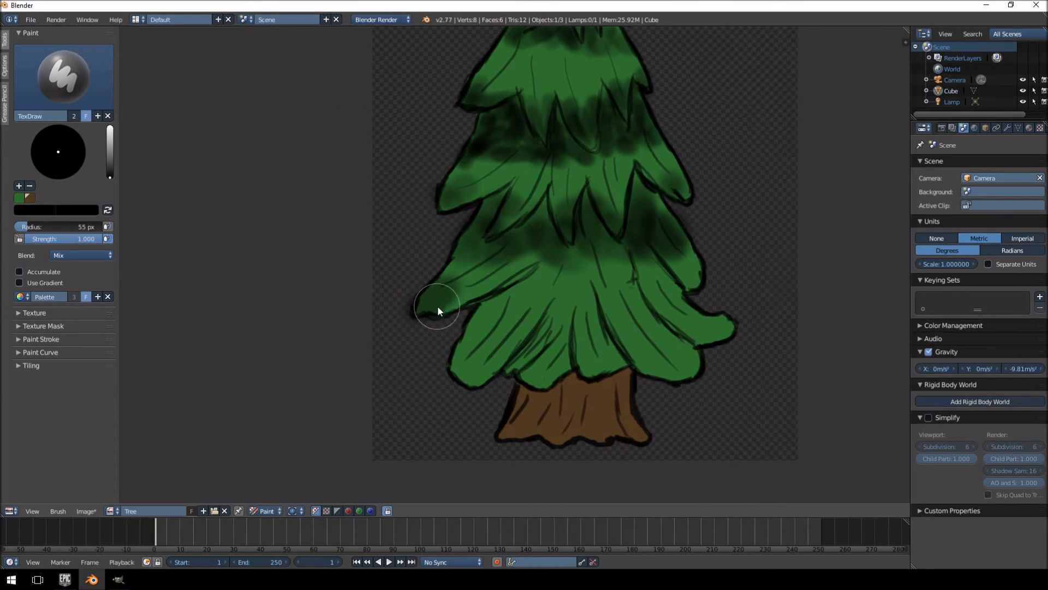
pyautogui.moveTo(499, 307); pyautogui.dragTo(479, 333)
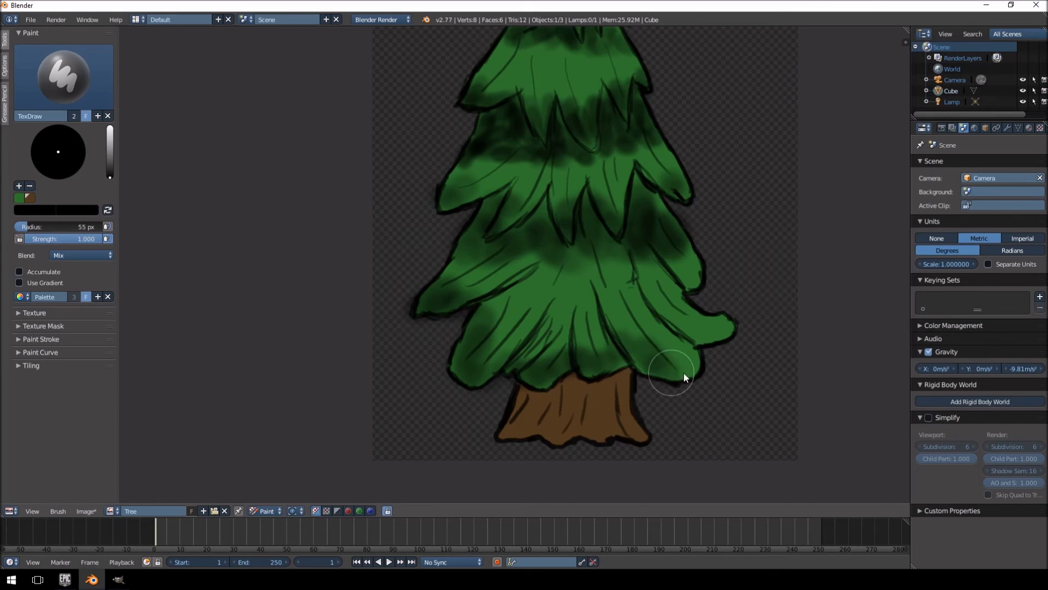
# Step: Shade the brown trunk in black below the foliage and along its base and right side, using a 26 px brush radius
pyautogui.scroll(4, 621, 258)
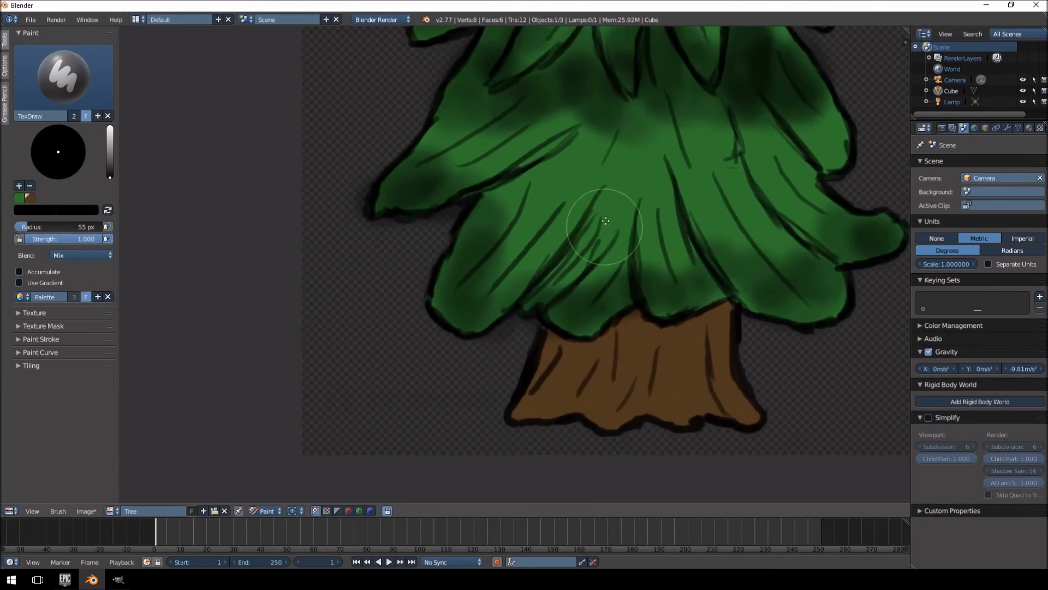
pyautogui.moveTo(523, 256)
pyautogui.mouseDown()
pyautogui.moveTo(431, 276)
pyautogui.moveTo(563, 264)
pyautogui.moveTo(656, 236)
pyautogui.mouseUp()
pyautogui.press('f')
pyautogui.click(516, 322)
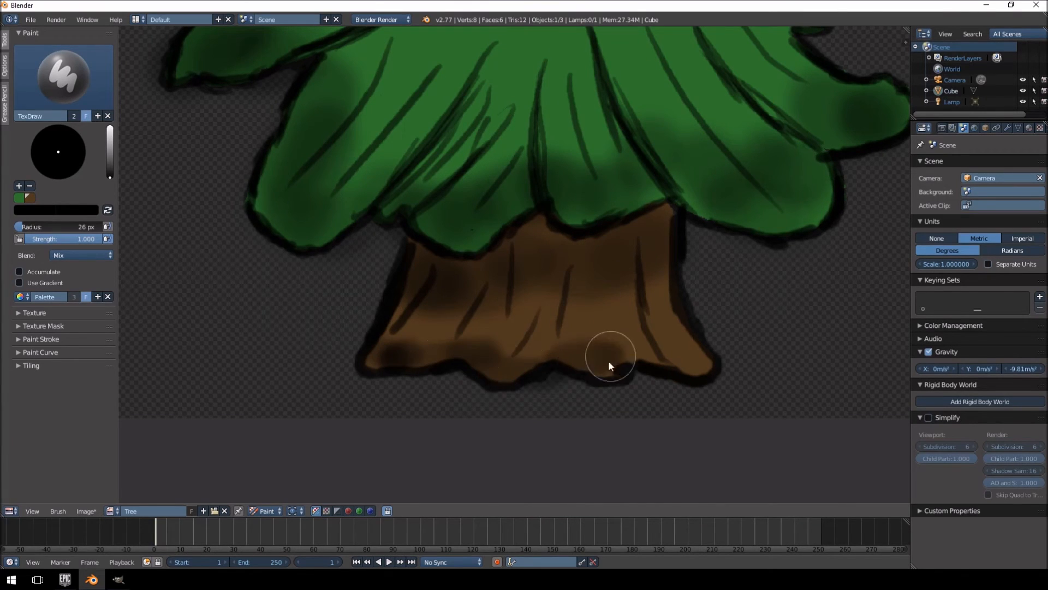
pyautogui.moveTo(704, 366)
pyautogui.mouseDown()
pyautogui.moveTo(661, 235)
pyautogui.moveTo(693, 355)
pyautogui.moveTo(631, 230)
pyautogui.mouseUp()
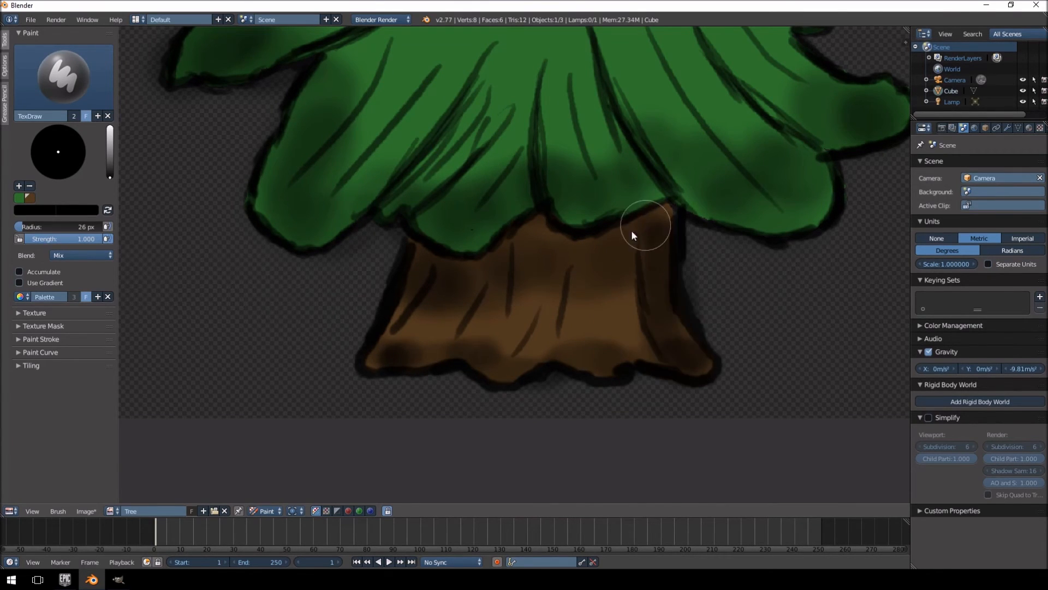
pyautogui.moveTo(545, 222)
pyautogui.mouseDown()
pyautogui.moveTo(667, 218)
pyautogui.moveTo(538, 243)
pyautogui.mouseUp()
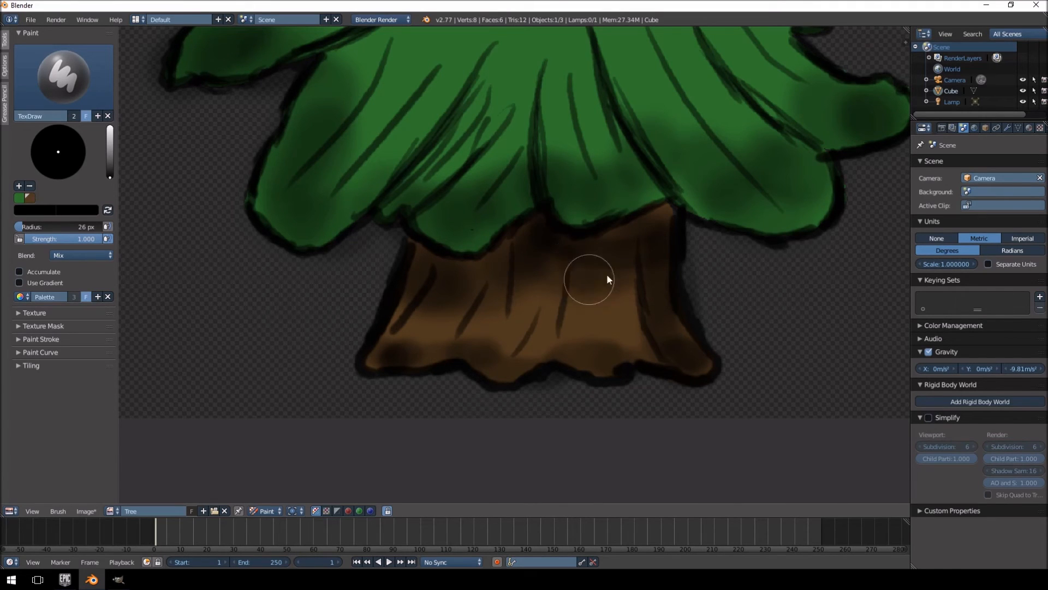
pyautogui.moveTo(391, 360); pyautogui.dragTo(582, 328)
# Step: Enlarge the brush radius to 88 px and darken the shading at the trunk's top and beneath the fourth tier
pyautogui.scroll(-4, 499, 249)
pyautogui.click(511, 263)
pyautogui.moveTo(500, 254); pyautogui.dragTo(570, 238)
pyautogui.moveTo(576, 228)
pyautogui.mouseDown(button='middle')
pyautogui.moveTo(554, 320)
pyautogui.moveTo(561, 359)
pyautogui.moveTo(559, 184)
pyautogui.moveTo(574, 337)
pyautogui.mouseUp(button='middle')
pyautogui.scroll(1, 561, 359)
pyautogui.moveTo(420, 384)
pyautogui.mouseDown()
pyautogui.moveTo(410, 397)
pyautogui.moveTo(546, 389)
pyautogui.mouseUp()
# Step: Pick the palette's green, set the brush radius to 37 px and soften the dark band beneath the third tier
pyautogui.scroll(4, 596, 346)
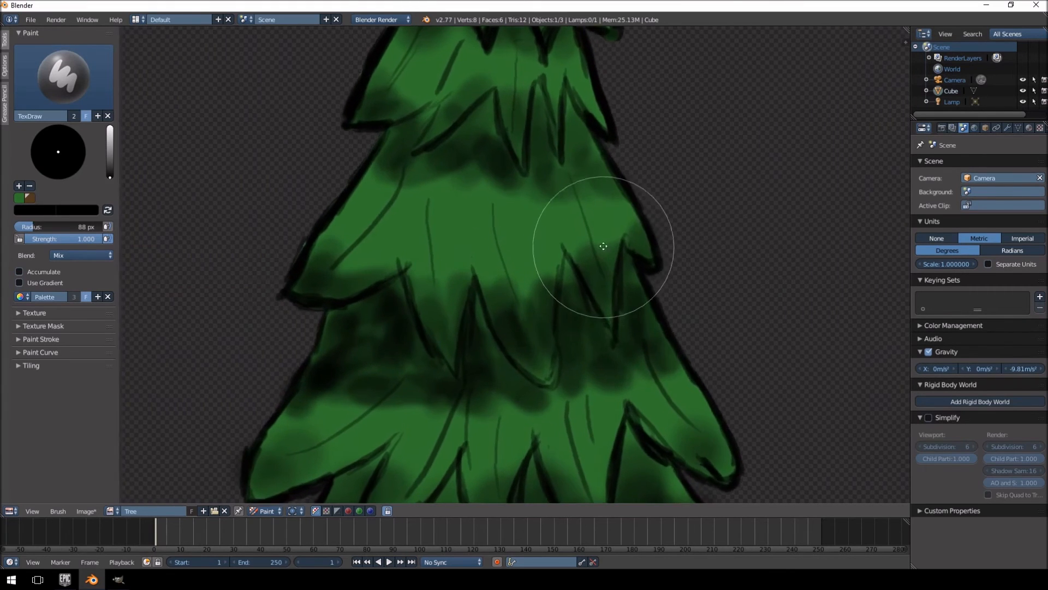
pyautogui.scroll(2, 606, 224)
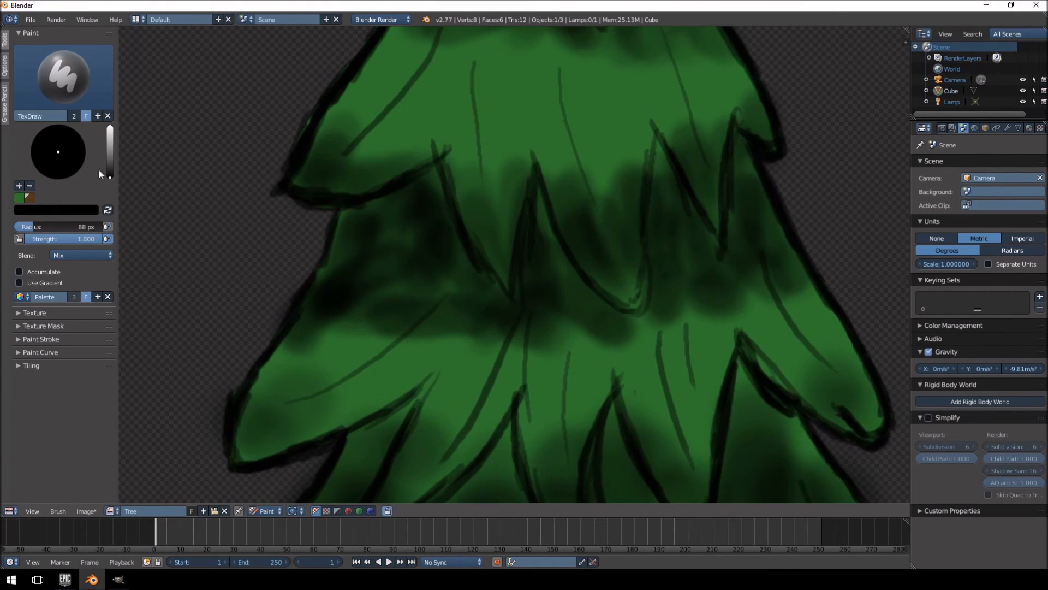
pyautogui.click(18, 200)
pyautogui.press('f')
pyautogui.click(389, 391)
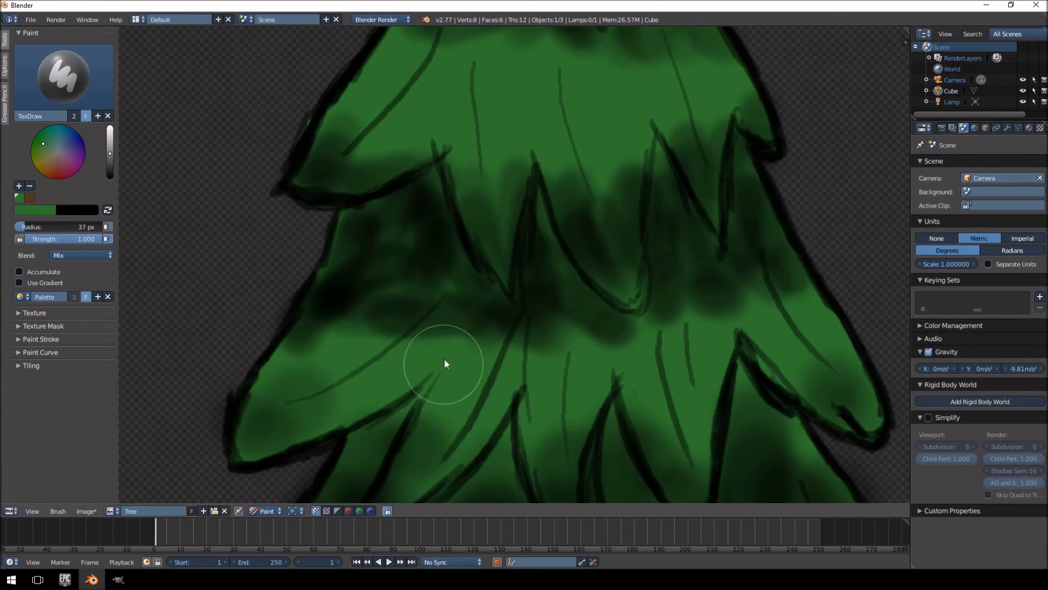
pyautogui.moveTo(433, 344)
pyautogui.mouseDown()
pyautogui.moveTo(492, 344)
pyautogui.moveTo(398, 342)
pyautogui.moveTo(309, 366)
pyautogui.moveTo(333, 336)
pyautogui.moveTo(283, 375)
pyautogui.moveTo(342, 353)
pyautogui.moveTo(349, 319)
pyautogui.moveTo(382, 286)
pyautogui.moveTo(347, 404)
pyautogui.moveTo(272, 445)
pyautogui.moveTo(385, 408)
pyautogui.mouseUp()
pyautogui.moveTo(422, 373); pyautogui.dragTo(369, 418, button='middle')
pyautogui.moveTo(509, 400); pyautogui.dragTo(568, 373)
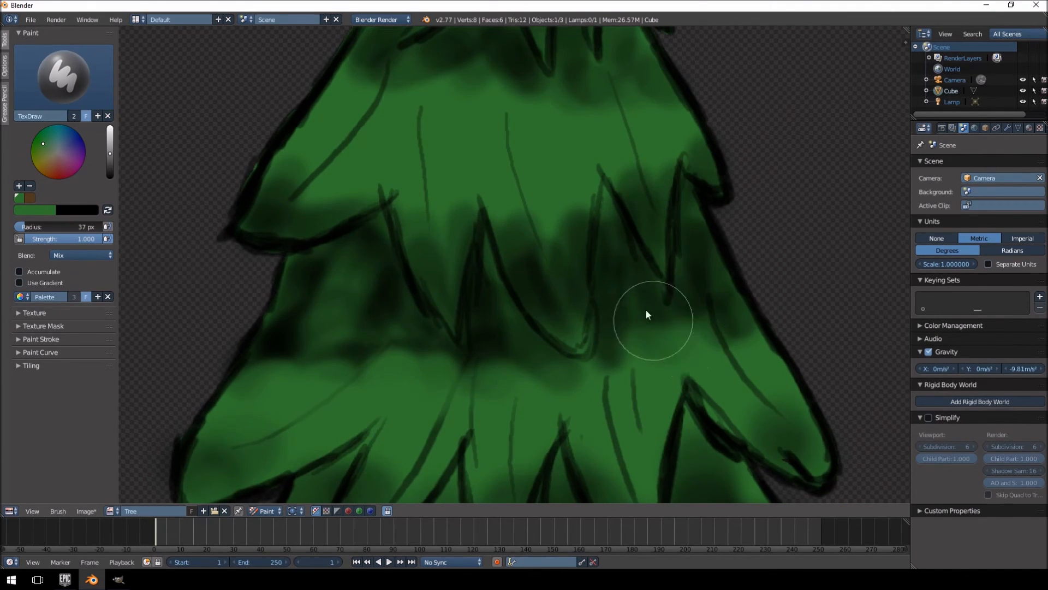
# Step: Brighten the green brush color to a light green and add it to the palette
pyautogui.moveTo(643, 191); pyautogui.dragTo(559, 374, button='middle')
pyautogui.scroll(-10, 548, 293)
pyautogui.moveTo(527, 298); pyautogui.dragTo(536, 291, button='middle')
pyautogui.scroll(8, 536, 291)
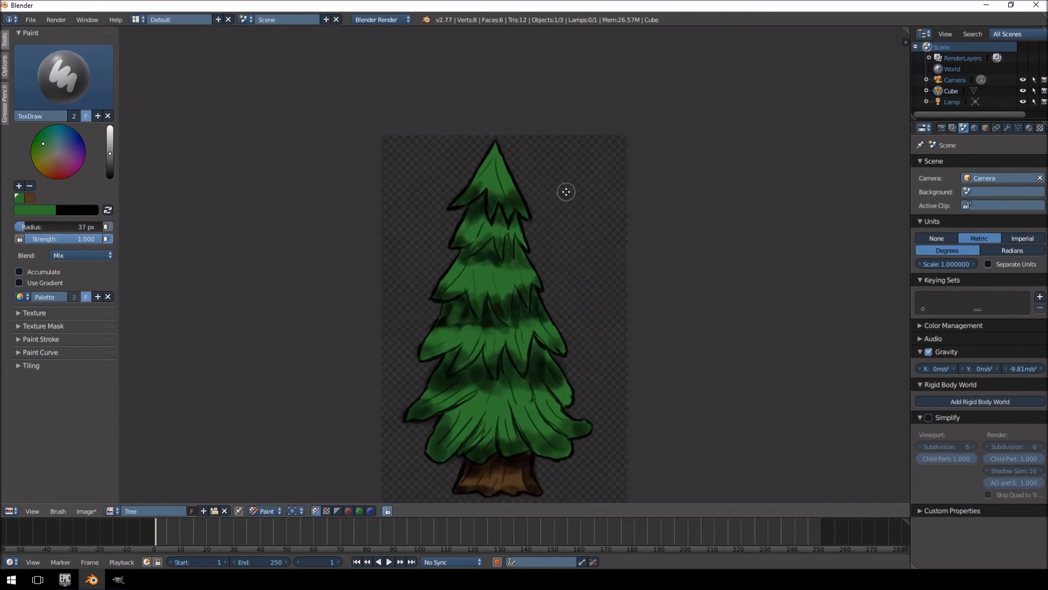
pyautogui.scroll(3, 565, 204)
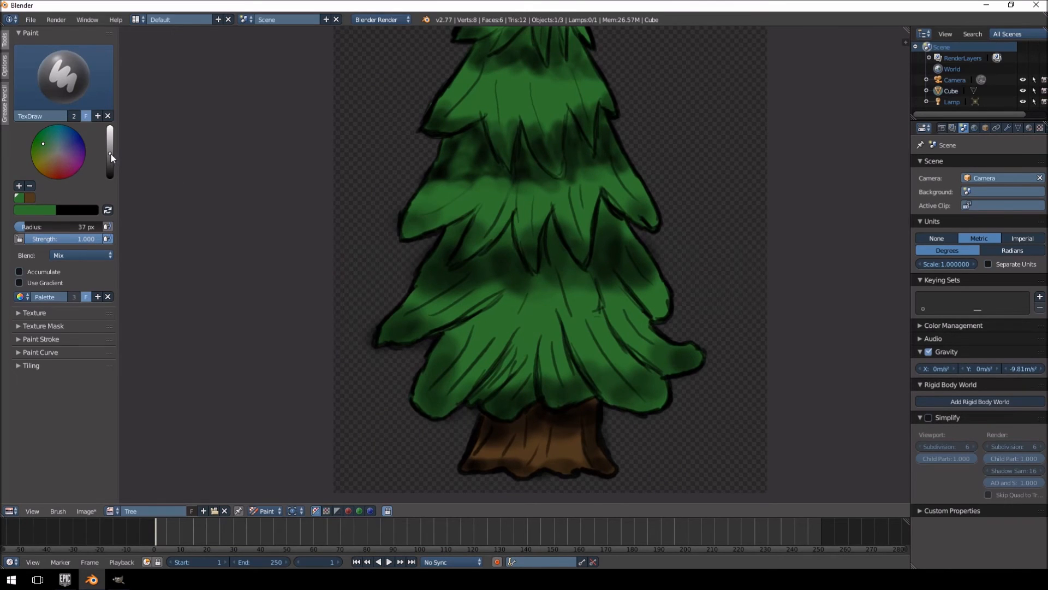
pyautogui.moveTo(111, 154); pyautogui.dragTo(113, 137)
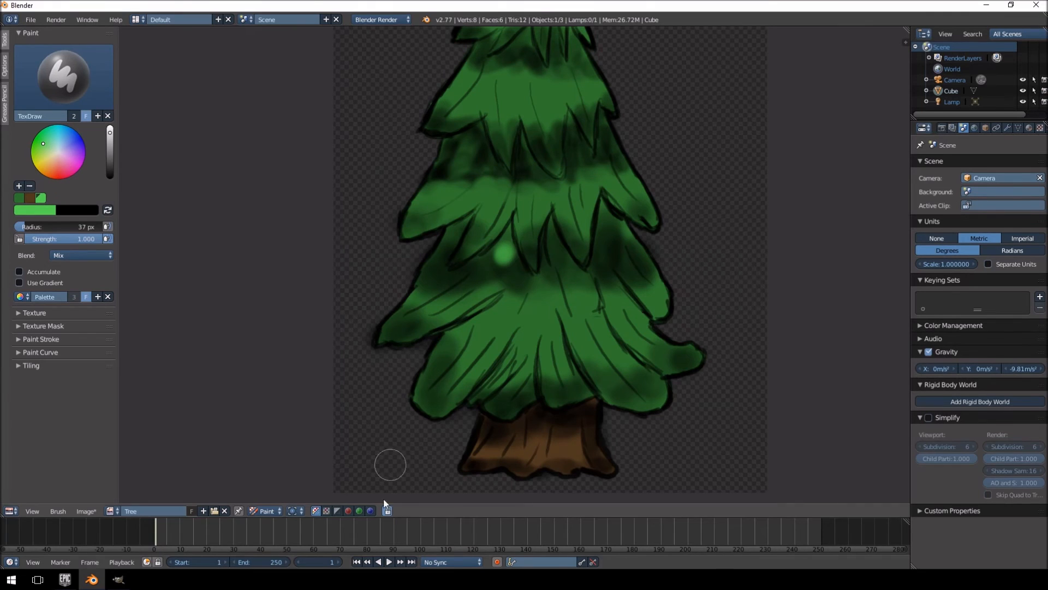
# Step: Set the brush radius to 33 px and paint light green highlights on the upper foliage of the top and second tiers
pyautogui.moveTo(604, 206); pyautogui.dragTo(570, 166, button='middle')
pyautogui.scroll(-2, 570, 166)
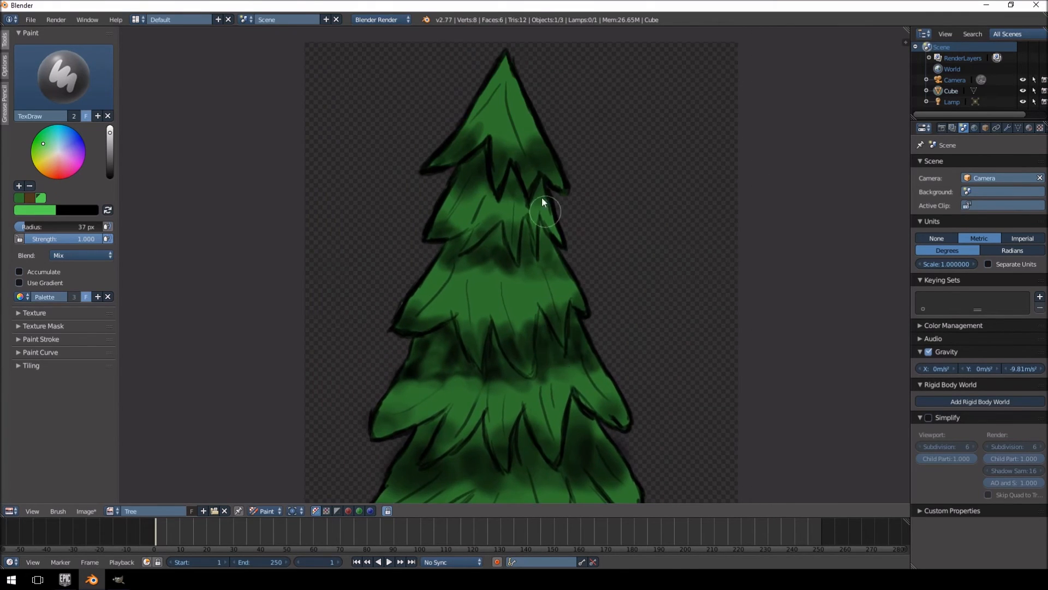
pyautogui.press('f')
pyautogui.click(522, 245)
pyautogui.scroll(3, 533, 220)
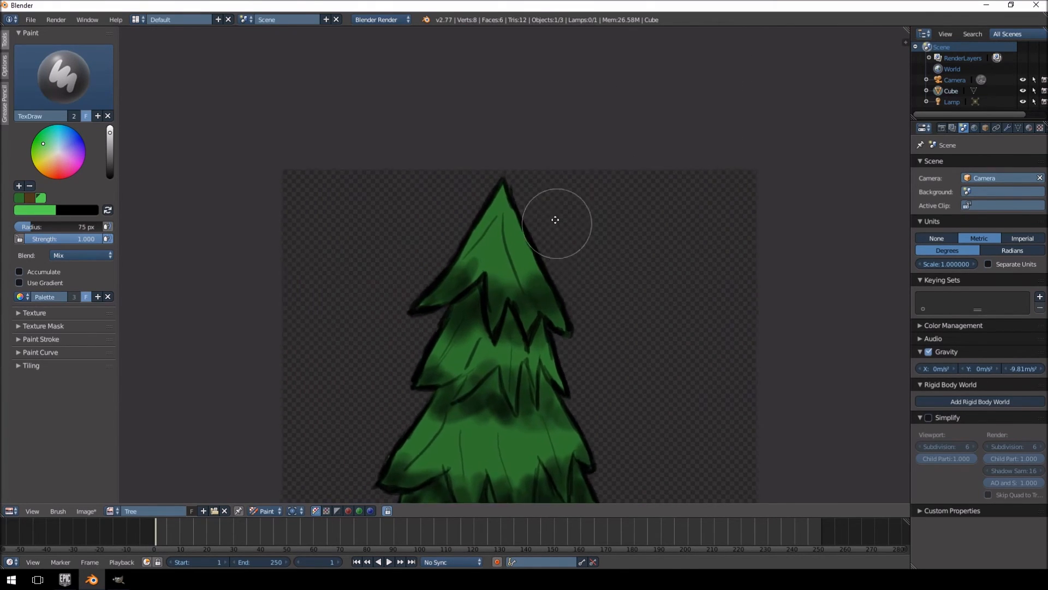
pyautogui.press('f')
pyautogui.click(448, 219)
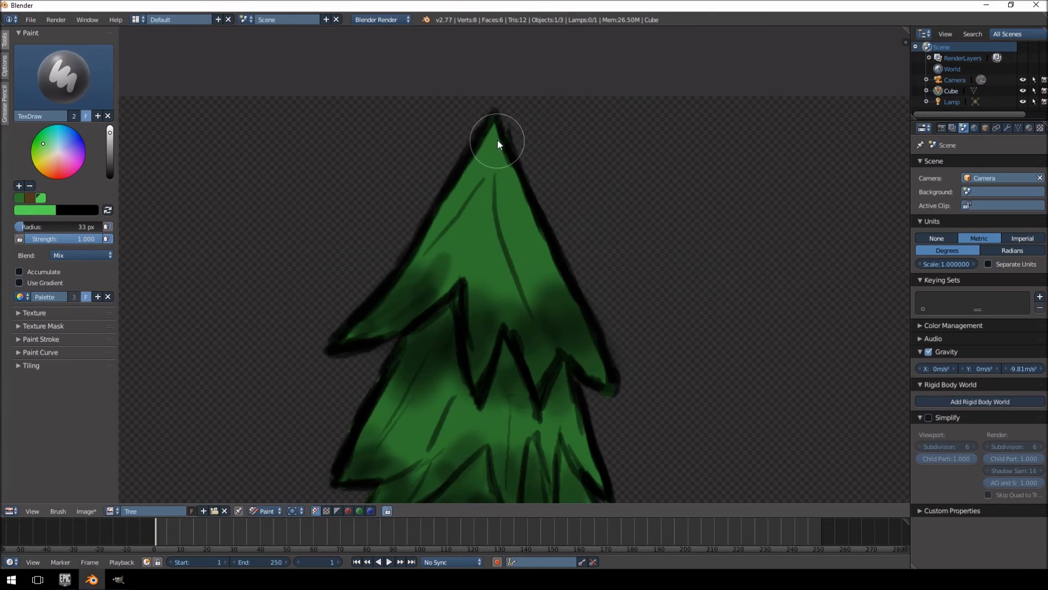
pyautogui.moveTo(480, 178)
pyautogui.mouseDown()
pyautogui.moveTo(511, 235)
pyautogui.moveTo(476, 187)
pyautogui.moveTo(505, 219)
pyautogui.mouseUp()
pyautogui.moveTo(508, 321); pyautogui.dragTo(569, 159, button='middle')
pyautogui.moveTo(447, 243); pyautogui.dragTo(448, 253)
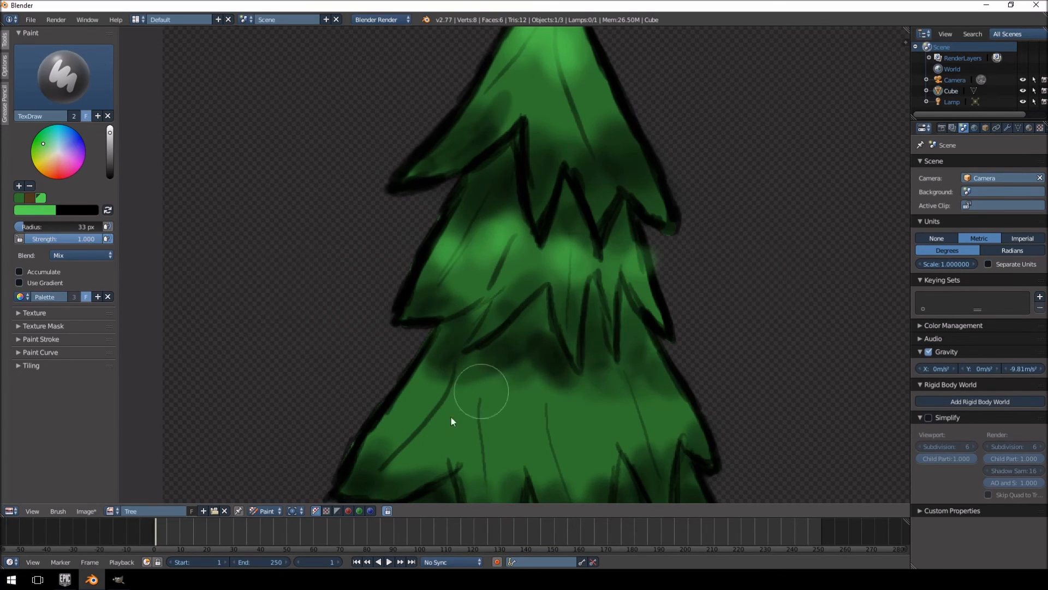
# Step: Paint light green highlights on the third tier's upper foliage, enlarging the brush radius to 77 px
pyautogui.moveTo(395, 406); pyautogui.dragTo(483, 400)
pyautogui.press('f')
pyautogui.click(494, 438)
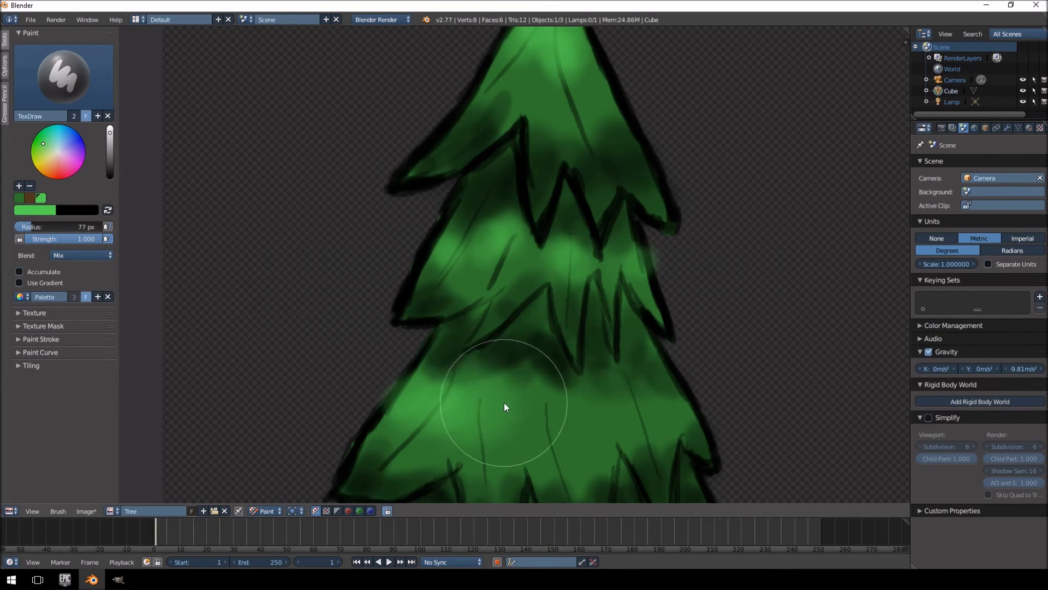
pyautogui.scroll(-4, 636, 404)
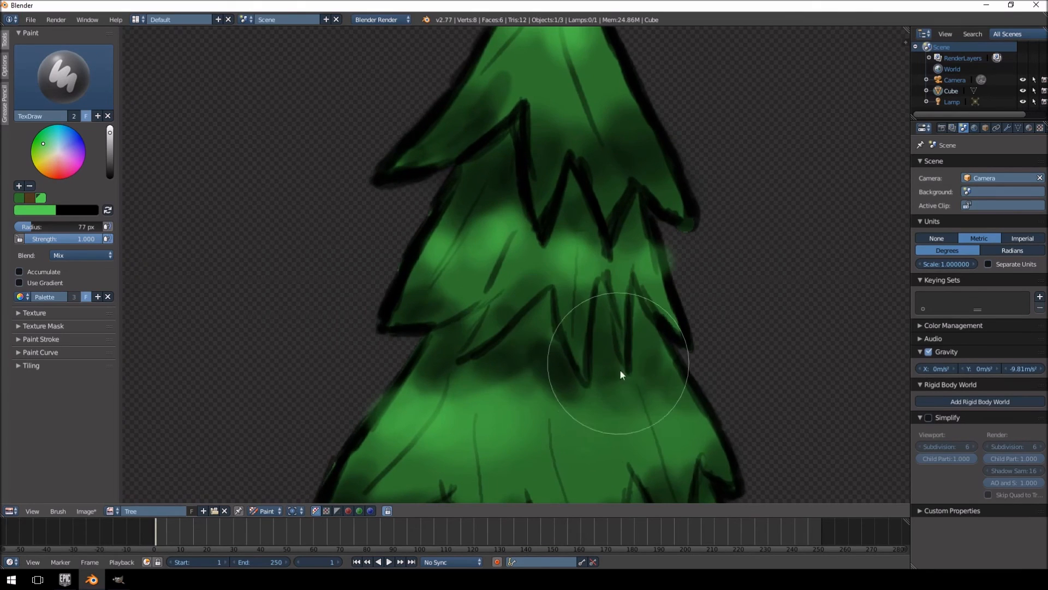
# Step: Set the brush radius to 40 px and paint light green highlights on the upper foliage of the third tier and the tiers below it
pyautogui.moveTo(595, 370); pyautogui.dragTo(572, 263, button='middle')
pyautogui.moveTo(599, 203)
pyautogui.mouseDown(button='middle')
pyautogui.moveTo(585, 257)
pyautogui.moveTo(544, 156)
pyautogui.mouseUp(button='middle')
pyautogui.press('f')
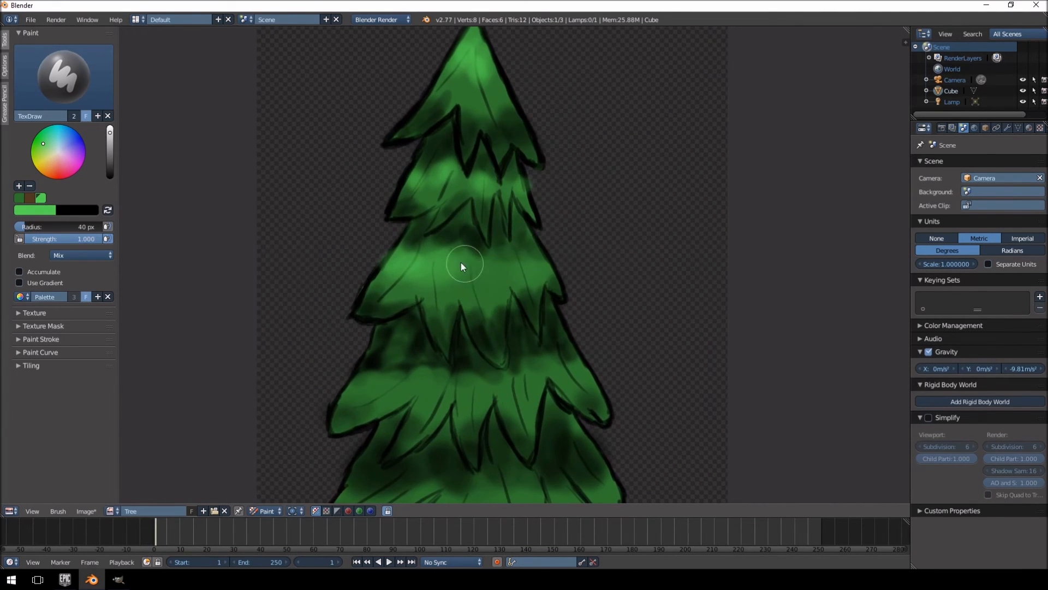
pyautogui.moveTo(401, 401); pyautogui.dragTo(448, 300, button='middle')
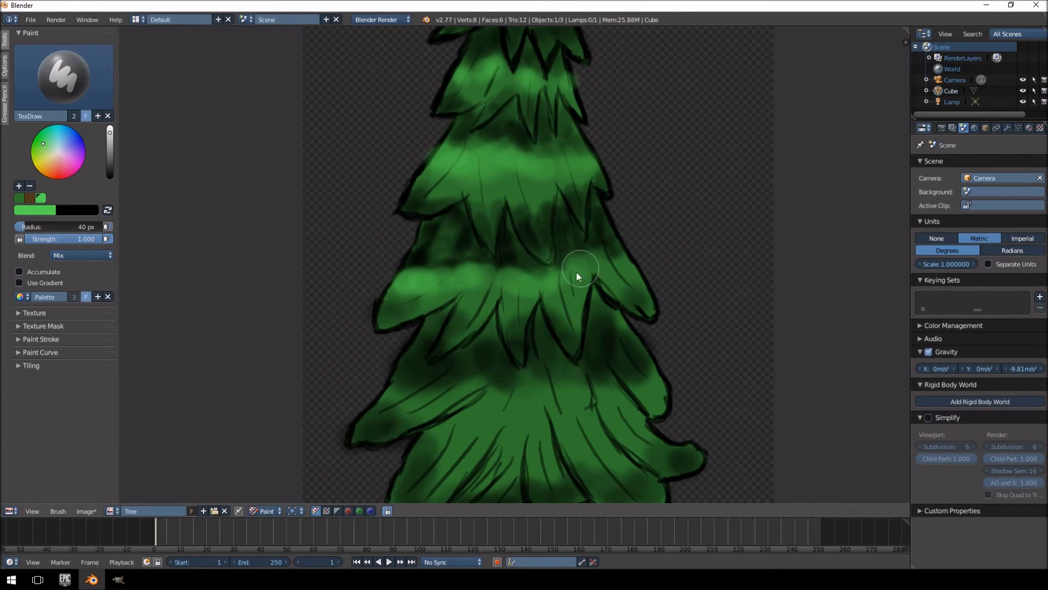
pyautogui.moveTo(575, 325); pyautogui.dragTo(644, 179, button='middle')
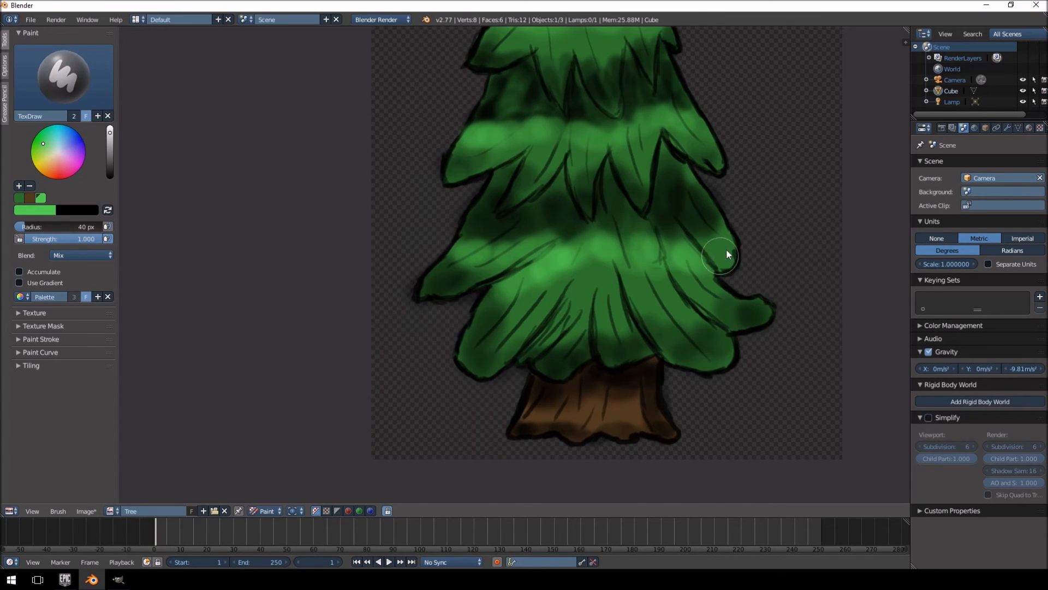
pyautogui.moveTo(727, 254)
pyautogui.mouseDown()
pyautogui.moveTo(718, 286)
pyautogui.moveTo(690, 278)
pyautogui.mouseUp()
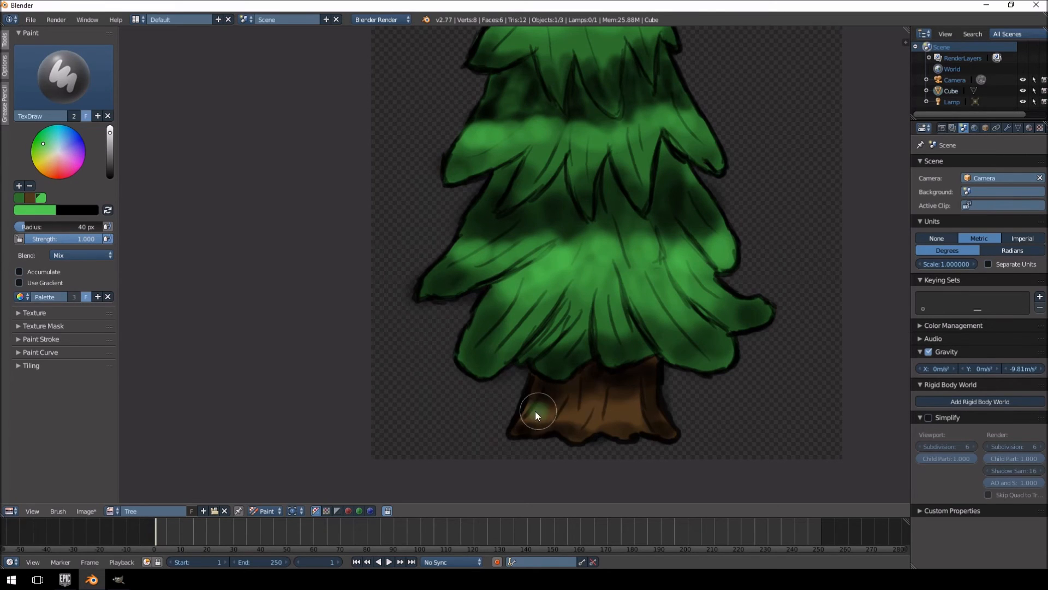
# Step: Undo the green stroke on the trunk, then brighten the palette's brown to a light brown and add it to the palette
pyautogui.hotkey('ctrl', 'z')
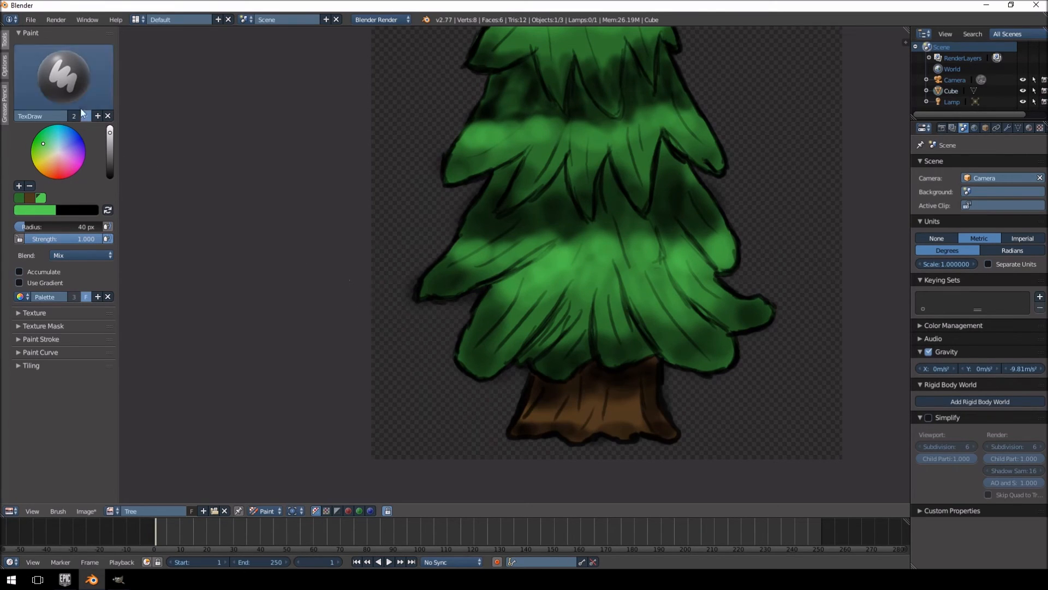
pyautogui.click(30, 198)
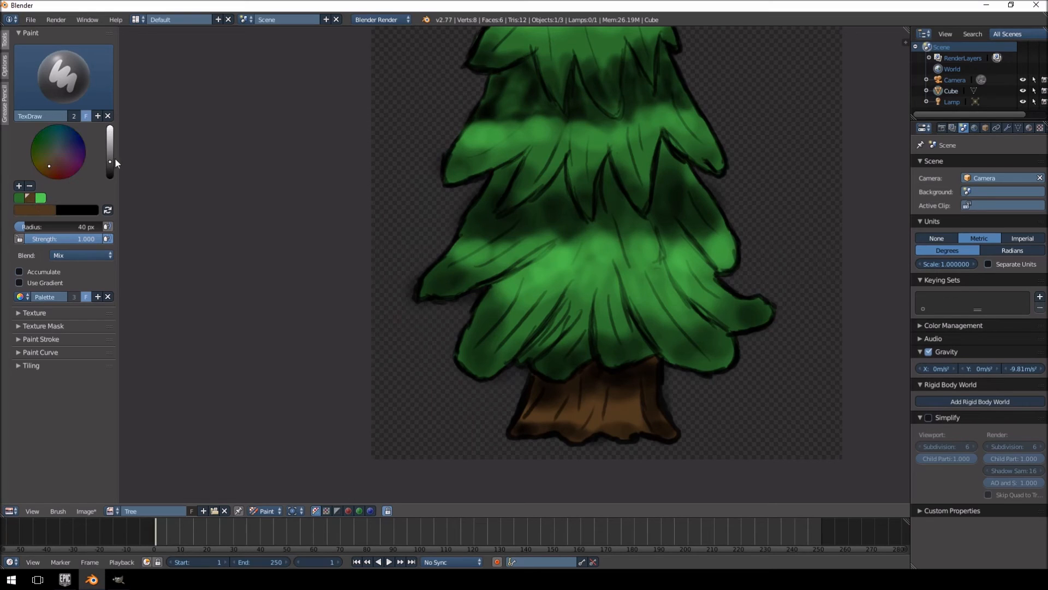
pyautogui.moveTo(110, 165); pyautogui.dragTo(111, 149)
pyautogui.click(19, 186)
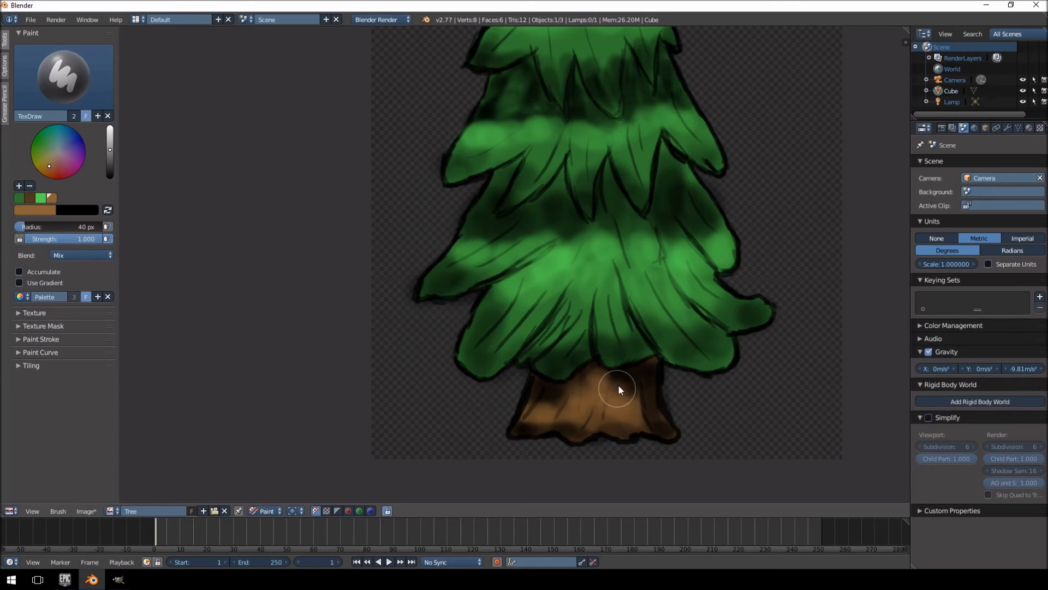
pyautogui.scroll(-4, 630, 401)
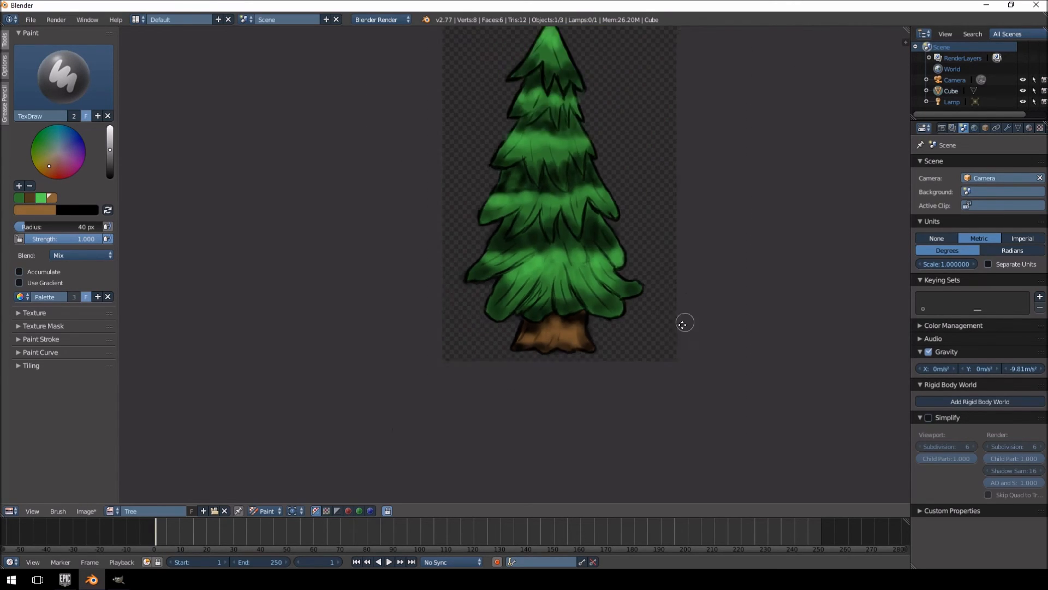
pyautogui.moveTo(699, 261)
pyautogui.mouseDown(button='middle')
pyautogui.moveTo(592, 352)
pyautogui.moveTo(663, 276)
pyautogui.mouseUp(button='middle')
pyautogui.scroll(-1, 596, 346)
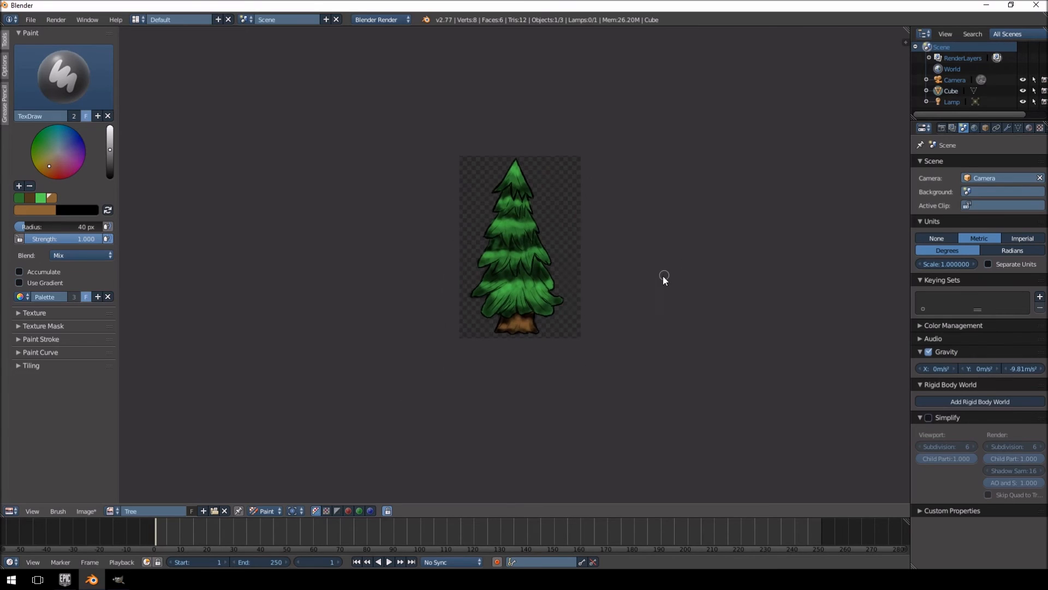
pyautogui.scroll(2, 695, 227)
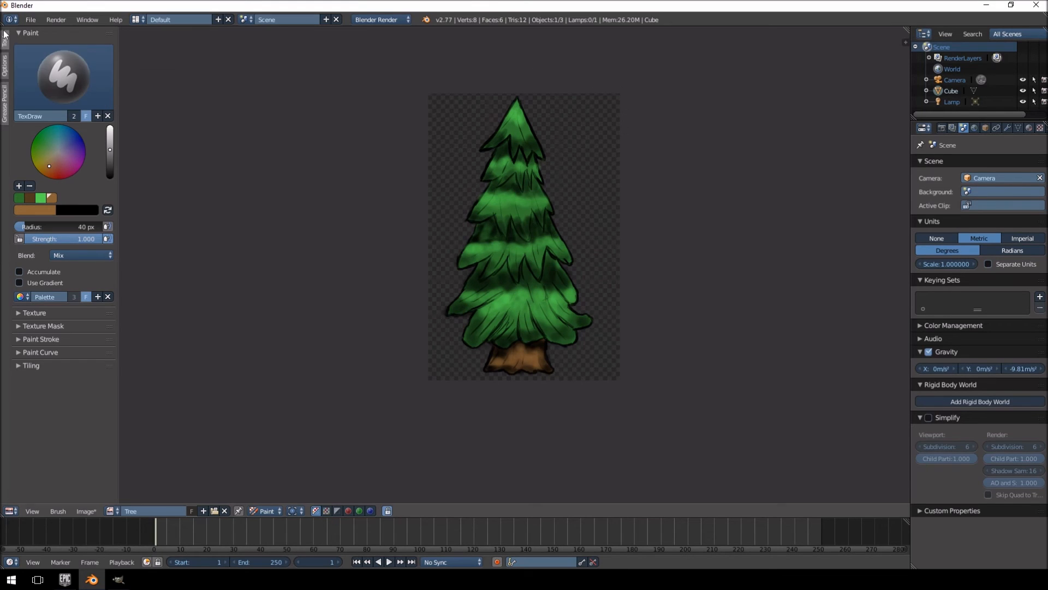
pyautogui.click(28, 19)
pyautogui.scroll(2, 542, 241)
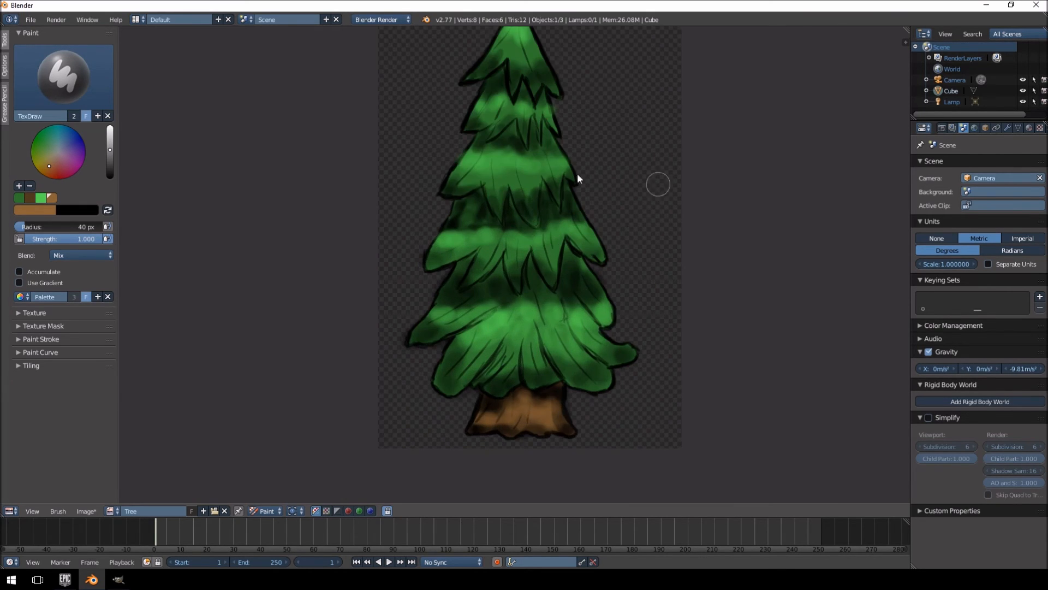
pyautogui.scroll(-1, 608, 199)
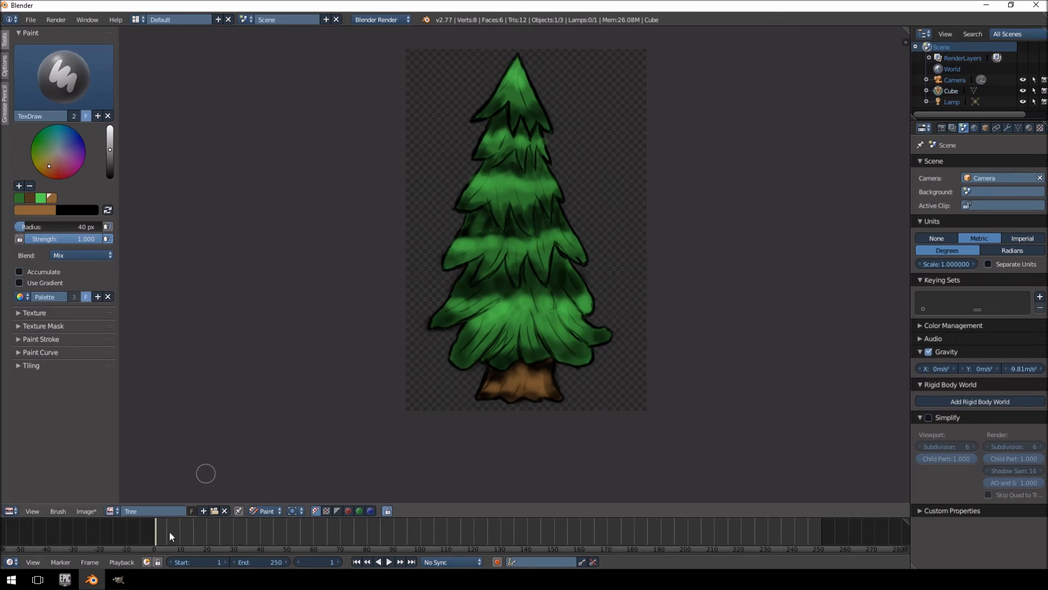
# Step: Save the painted image as Tree_final.png on the GREENLIGHT_BUILDS (I:) drive
pyautogui.click(85, 511)
pyautogui.click(120, 421)
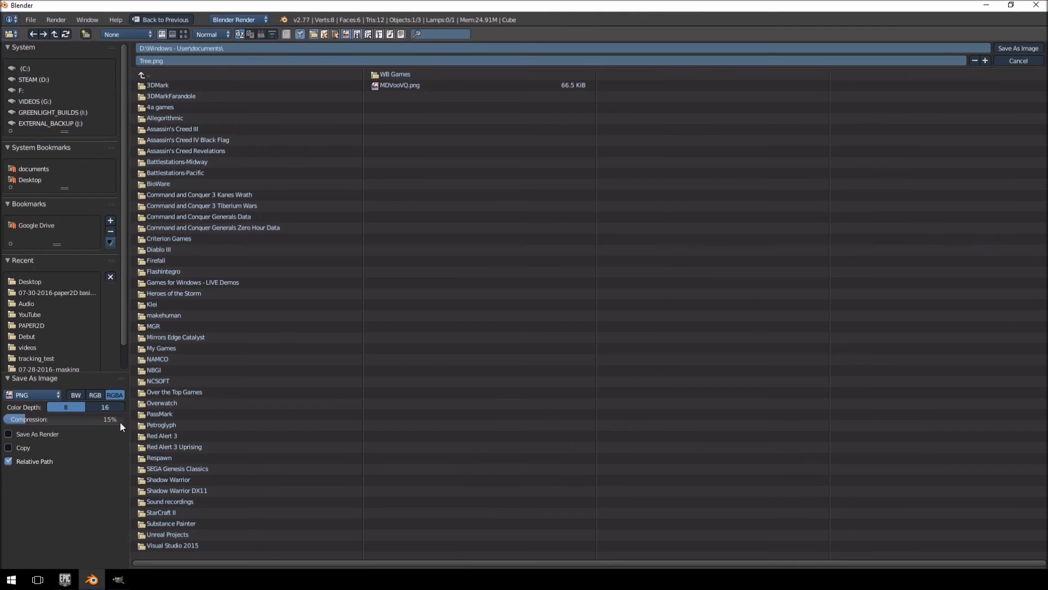
pyautogui.click(43, 80)
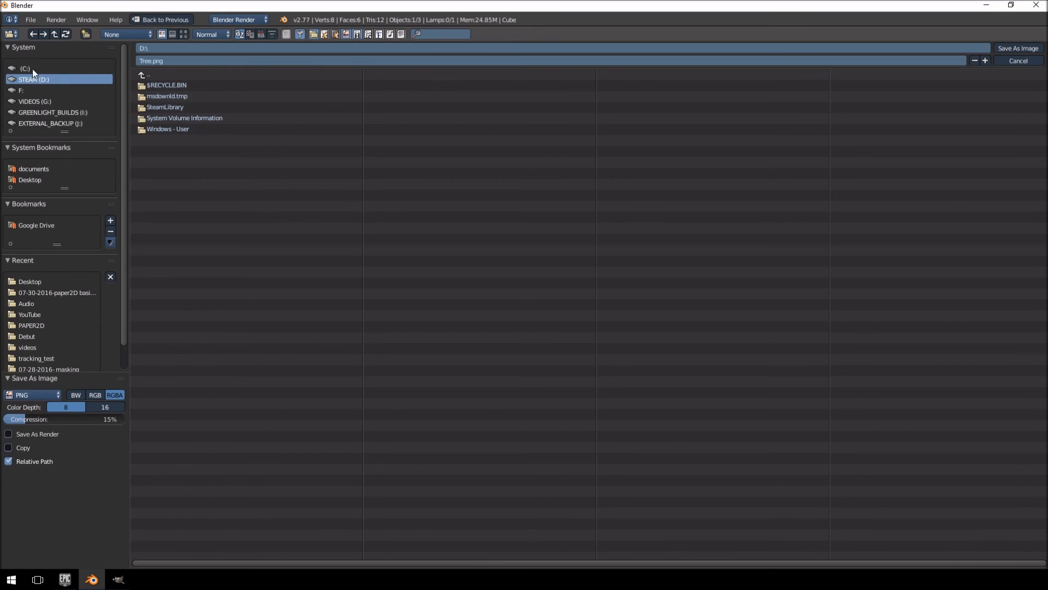
pyautogui.click(54, 113)
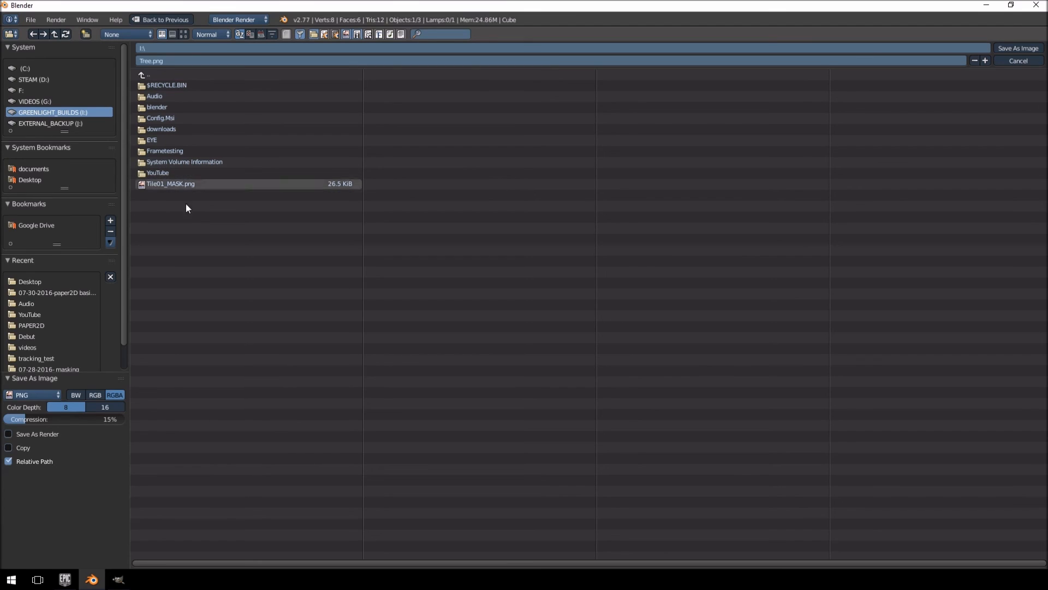
pyautogui.click(158, 62)
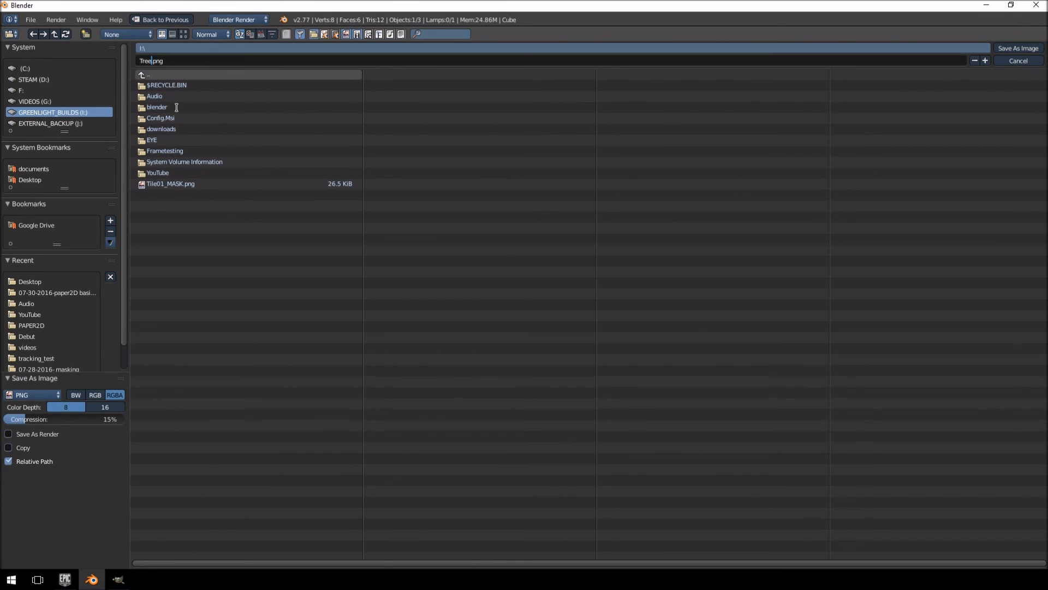
pyautogui.write('_final')
pyautogui.press('Return')
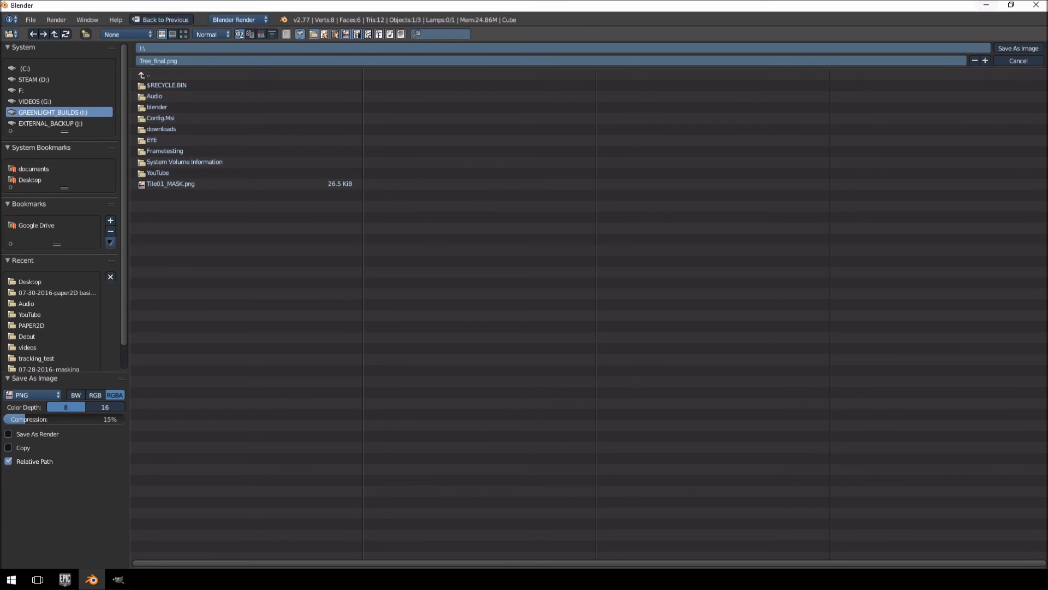
pyautogui.click(1019, 49)
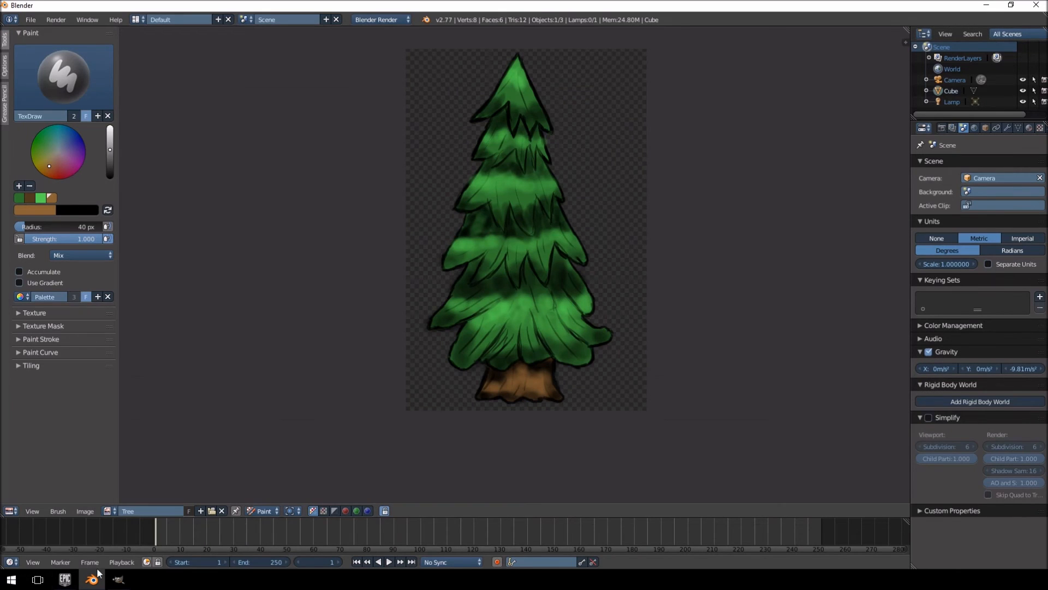
# Step: Switch to the Epic Games Launcher and open the MyProject2 project in Unreal Engine
pyautogui.click(119, 585)
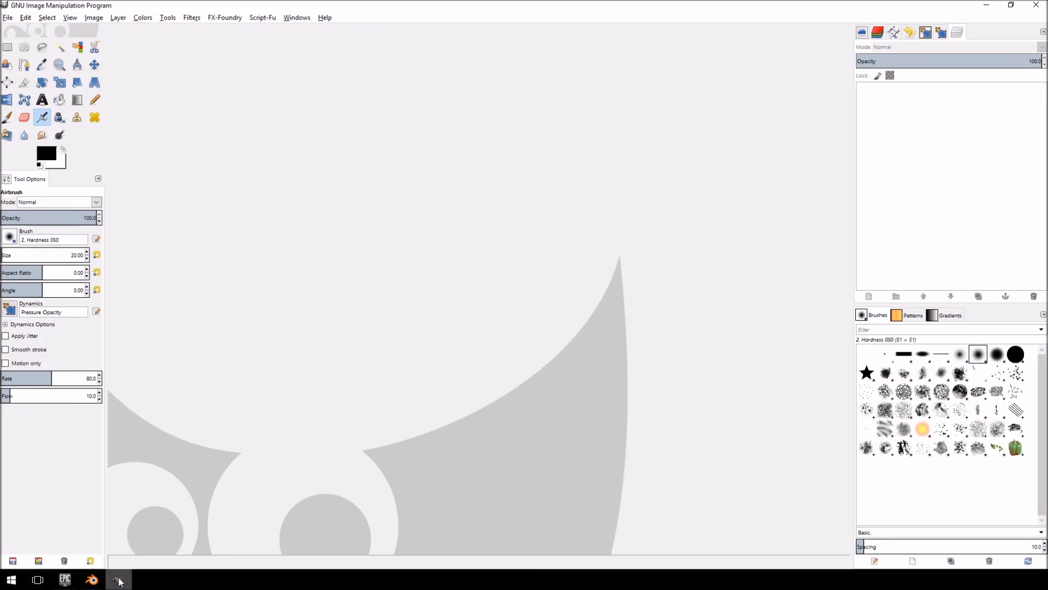
pyautogui.click(118, 584)
pyautogui.click(65, 579)
pyautogui.scroll(3, 343, 163)
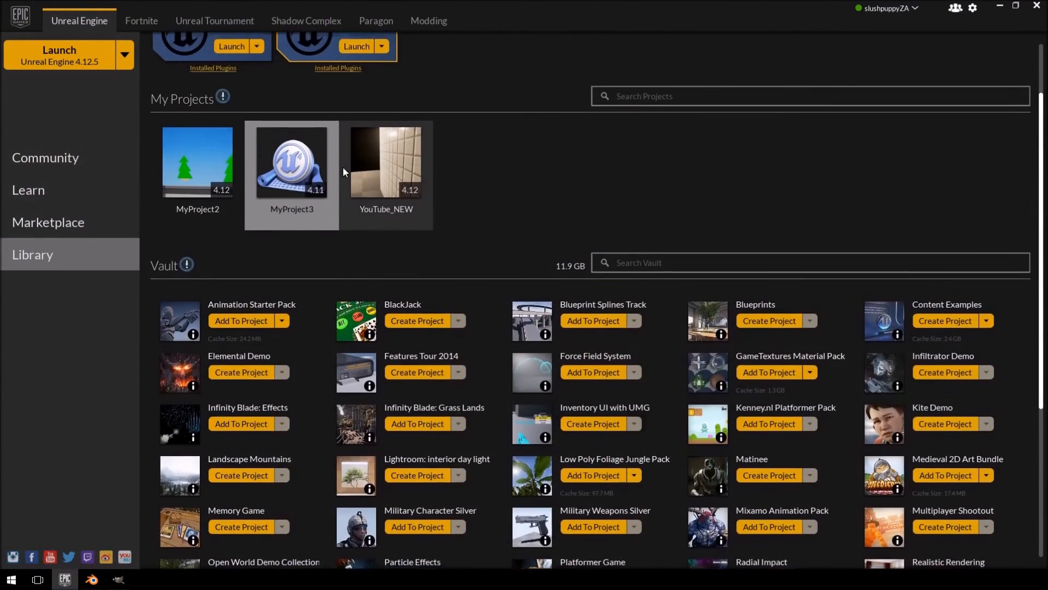
pyautogui.doubleClick(208, 250)
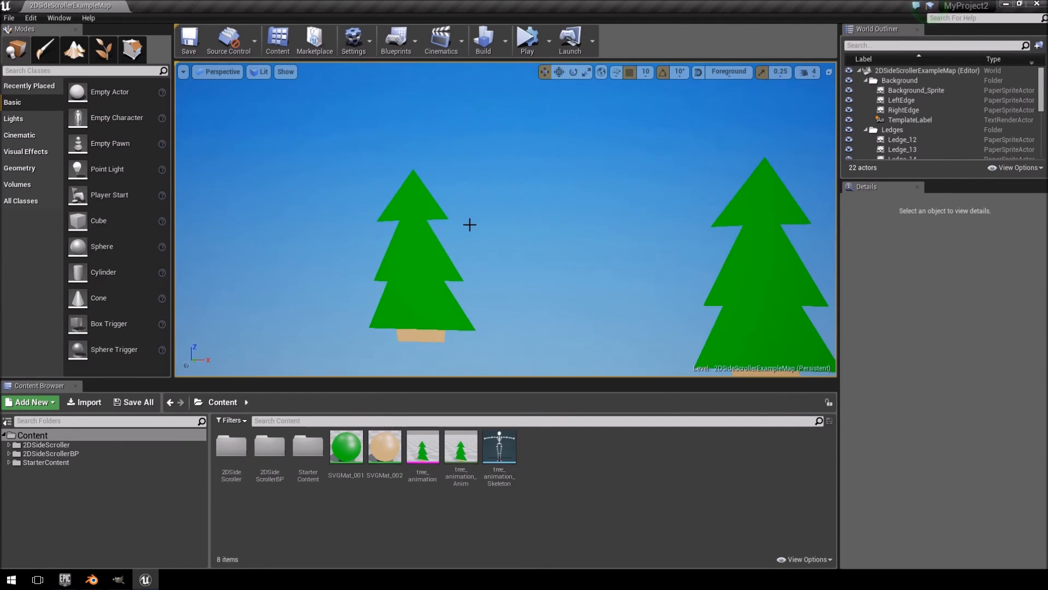
# Step: Examine the two flat green trees and the ledge beneath them in the level, selecting tree_animation2
pyautogui.moveTo(564, 230); pyautogui.dragTo(601, 224, button='right')
pyautogui.press('w')
pyautogui.press('s')
pyautogui.press('a')
pyautogui.press('w')
pyautogui.moveTo(325, 169); pyautogui.dragTo(325, 170, button='right')
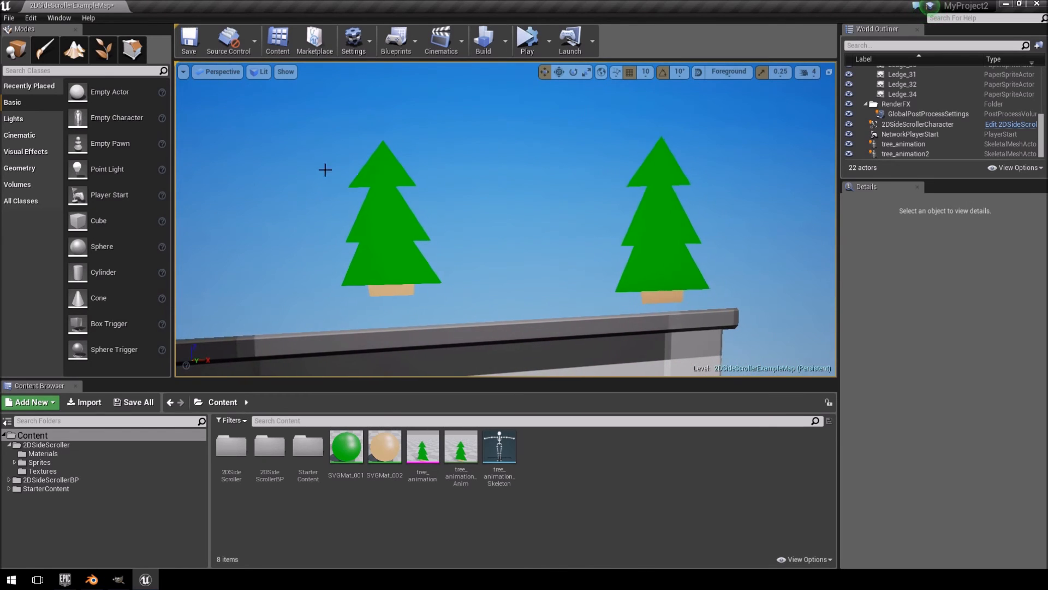
pyautogui.click(638, 201)
pyautogui.moveTo(548, 198); pyautogui.dragTo(524, 198, button='right')
pyautogui.press('d')
pyautogui.press('a')
pyautogui.moveTo(633, 183); pyautogui.dragTo(603, 171, button='right')
pyautogui.press('s')
pyautogui.press('d')
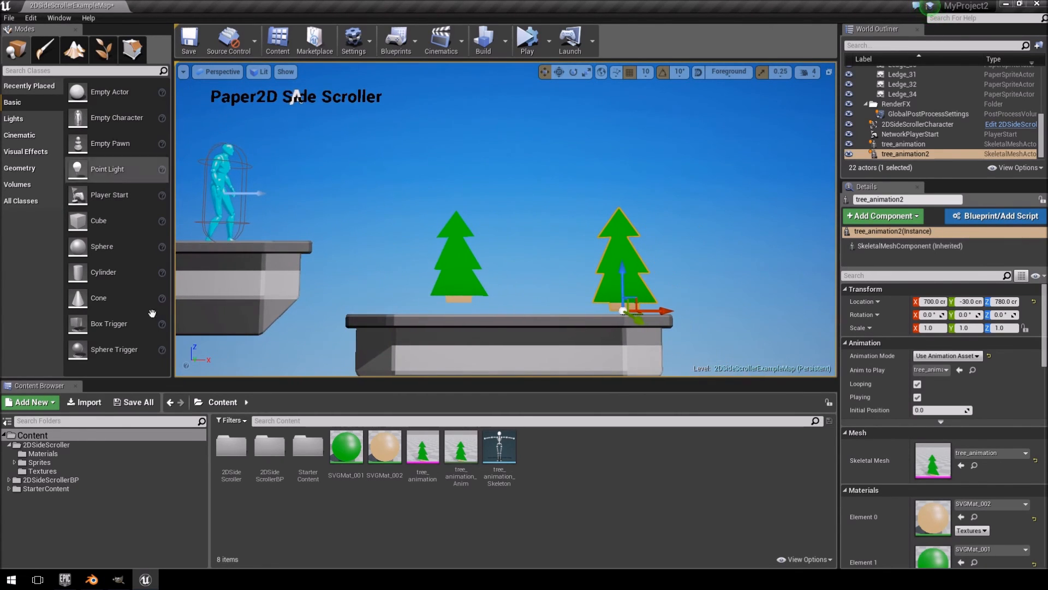
# Step: Import Tree_final.png into the Content folder and create a Paper2D sprite there named Tree_sprite
pyautogui.click(88, 402)
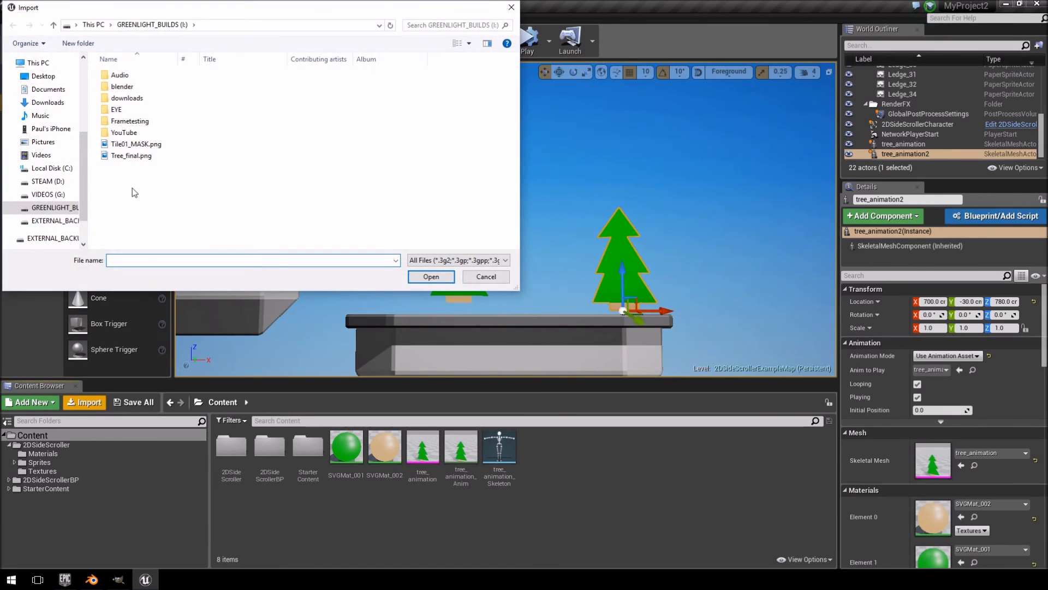
pyautogui.doubleClick(131, 155)
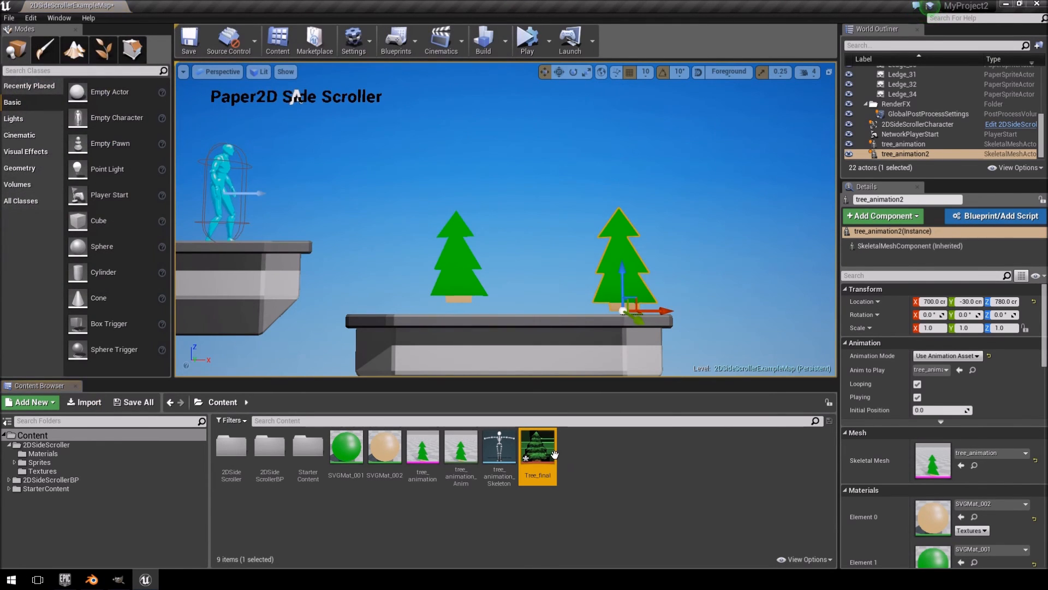
pyautogui.rightClick(605, 463)
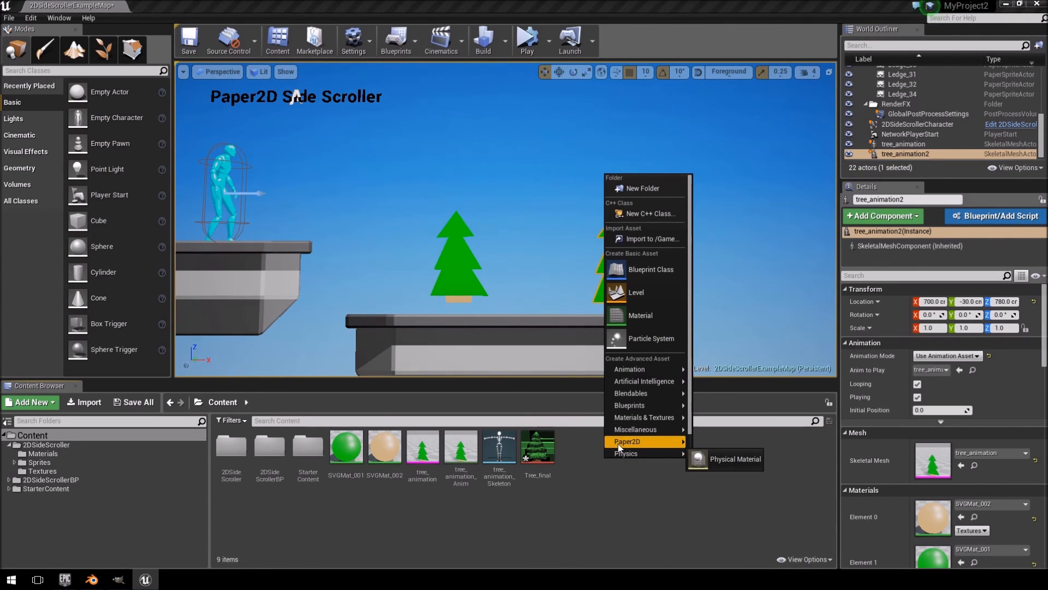
pyautogui.moveTo(625, 448)
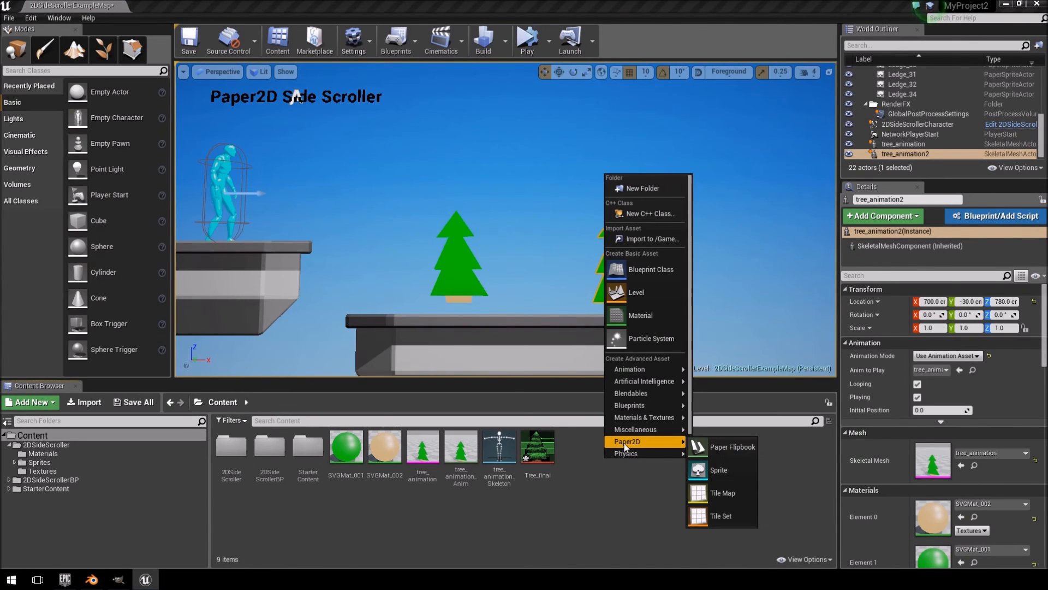
pyautogui.click(706, 468)
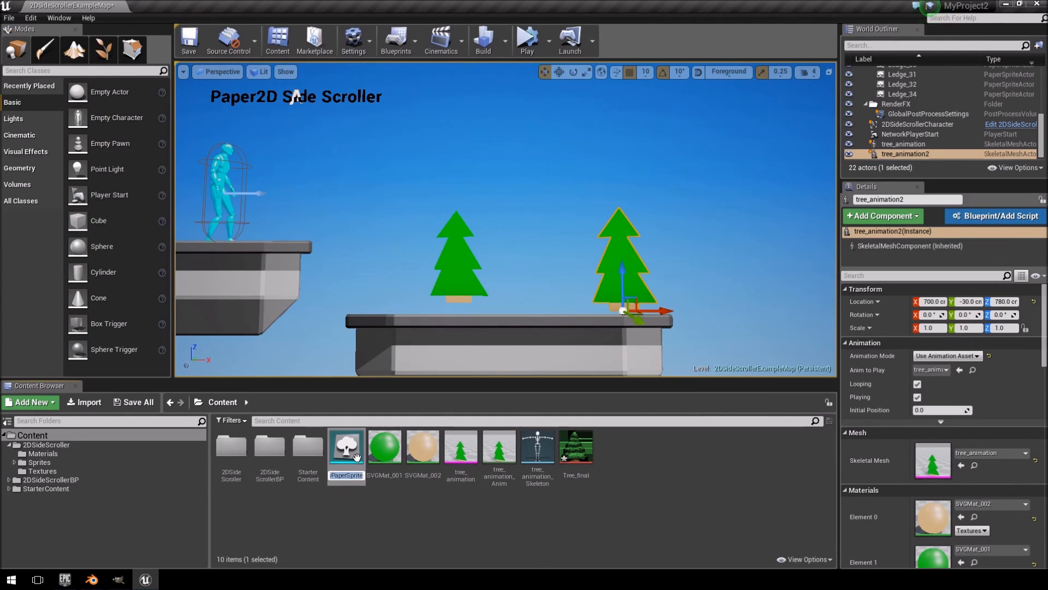
pyautogui.write('Tree_s[')
pyautogui.press('BackSpace')
pyautogui.write('prite')
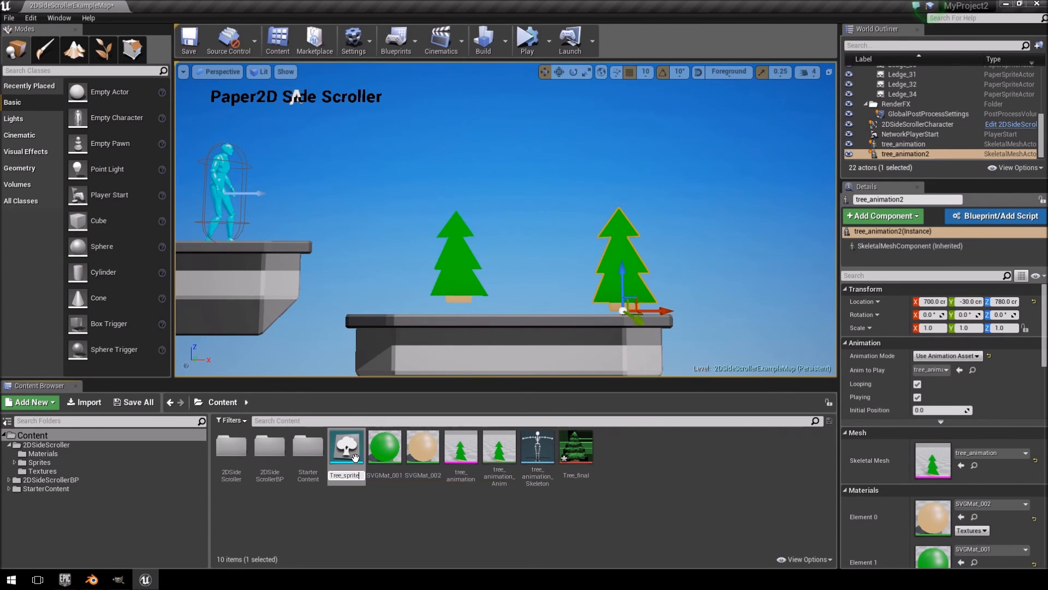
pyautogui.press('Return')
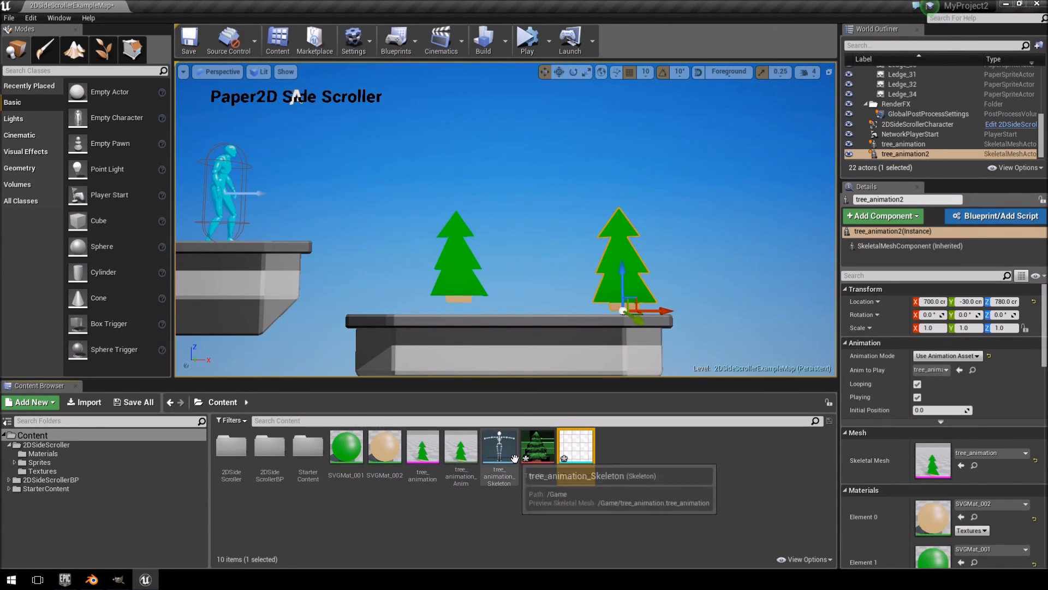
# Step: Open Tree_sprite in the Sprite Editor and arrange its window so the project's assets and the source texture setting are both accessible
pyautogui.doubleClick(576, 453)
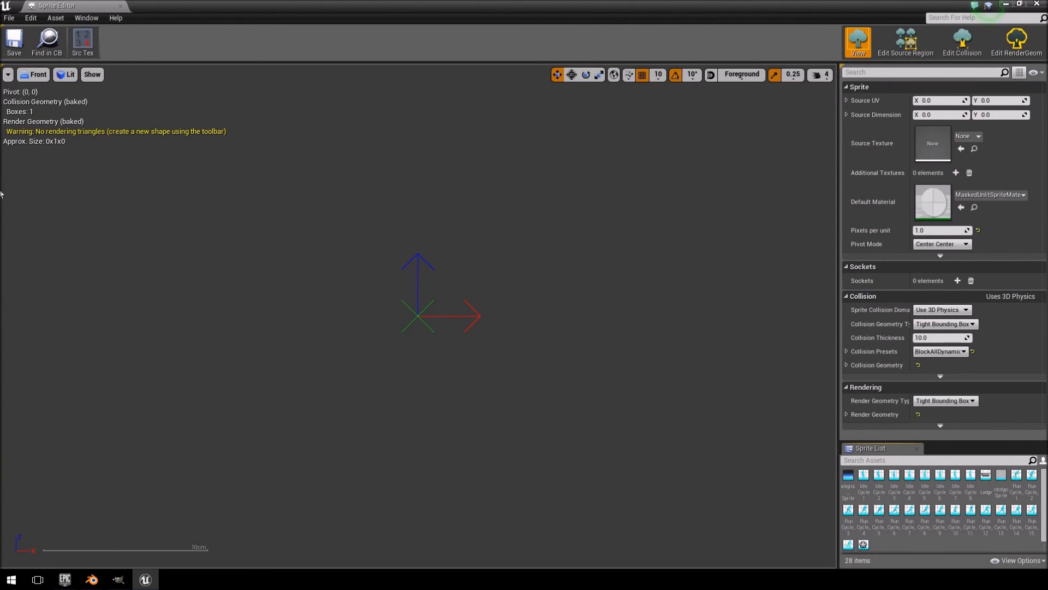
pyautogui.doubleClick(559, 9)
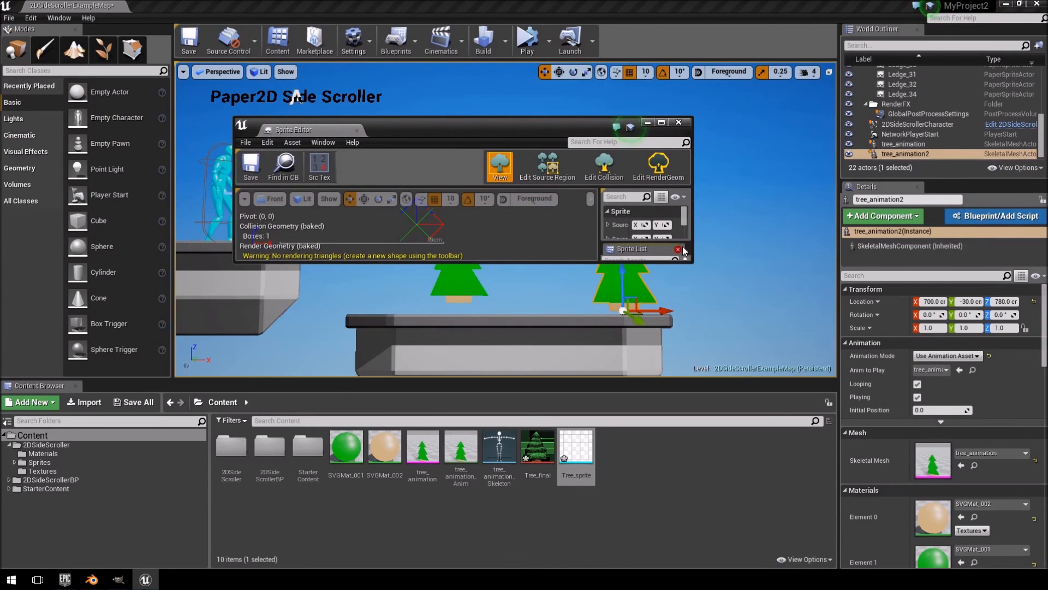
pyautogui.moveTo(684, 251); pyautogui.dragTo(805, 382)
pyautogui.moveTo(471, 126); pyautogui.dragTo(269, 44)
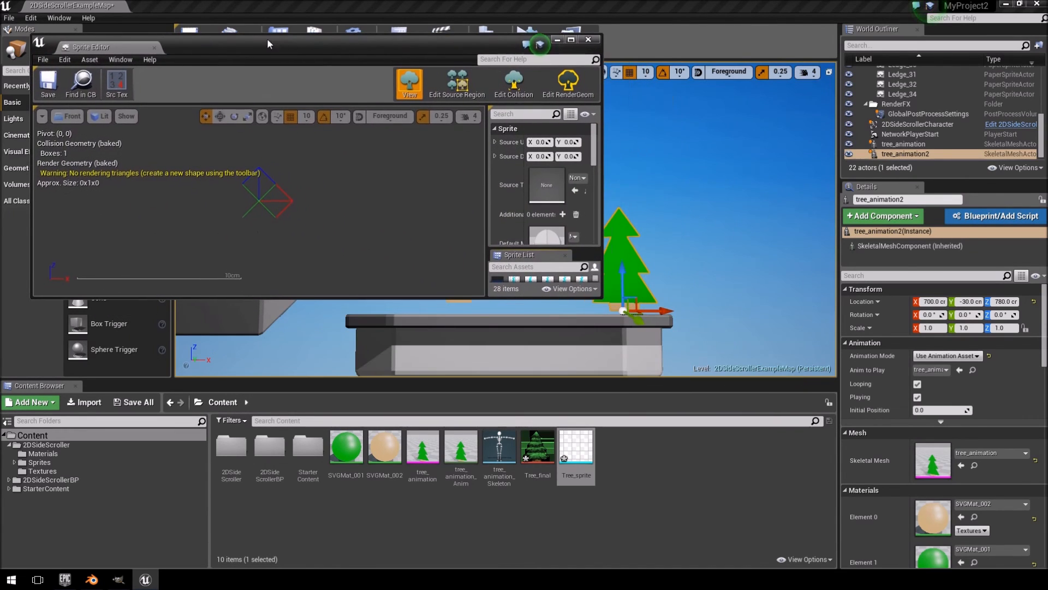
pyautogui.moveTo(488, 184); pyautogui.dragTo(385, 185)
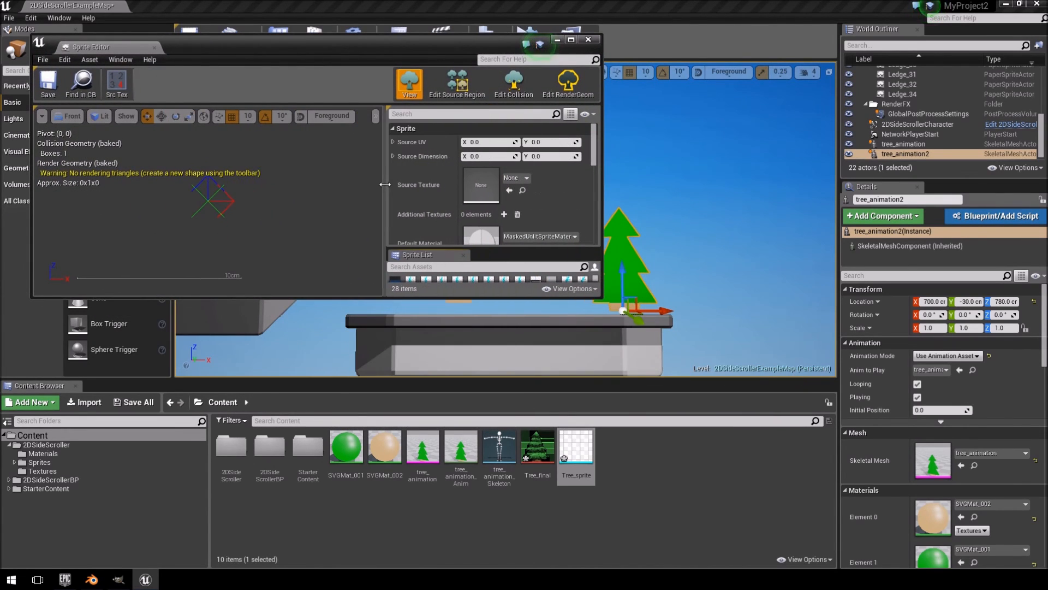
# Step: Assign Tree_final as the sprite's source texture, then save the sprite and close its editor
pyautogui.click(554, 461)
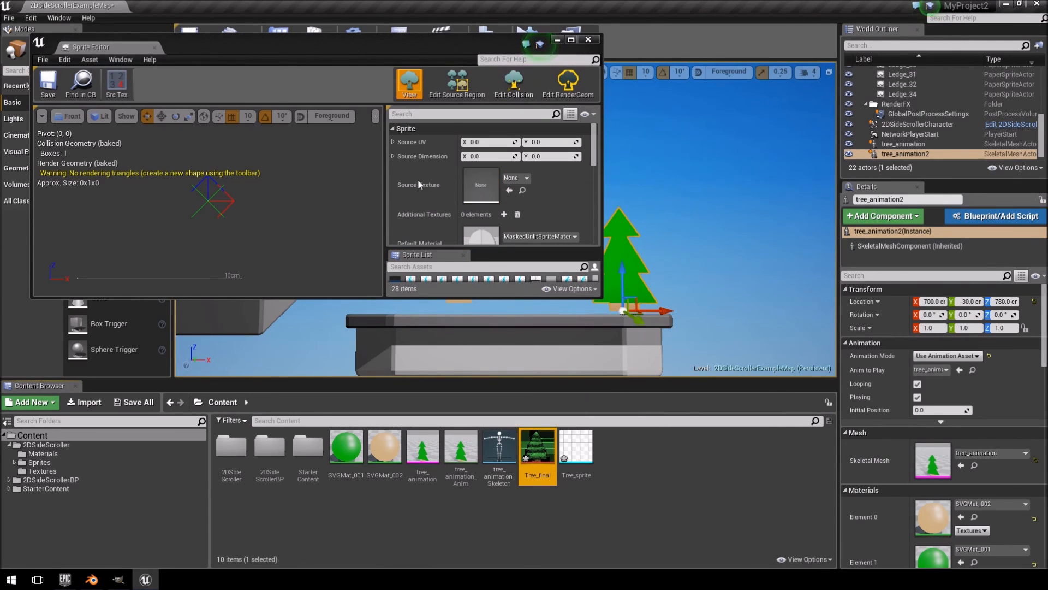
pyautogui.click(509, 191)
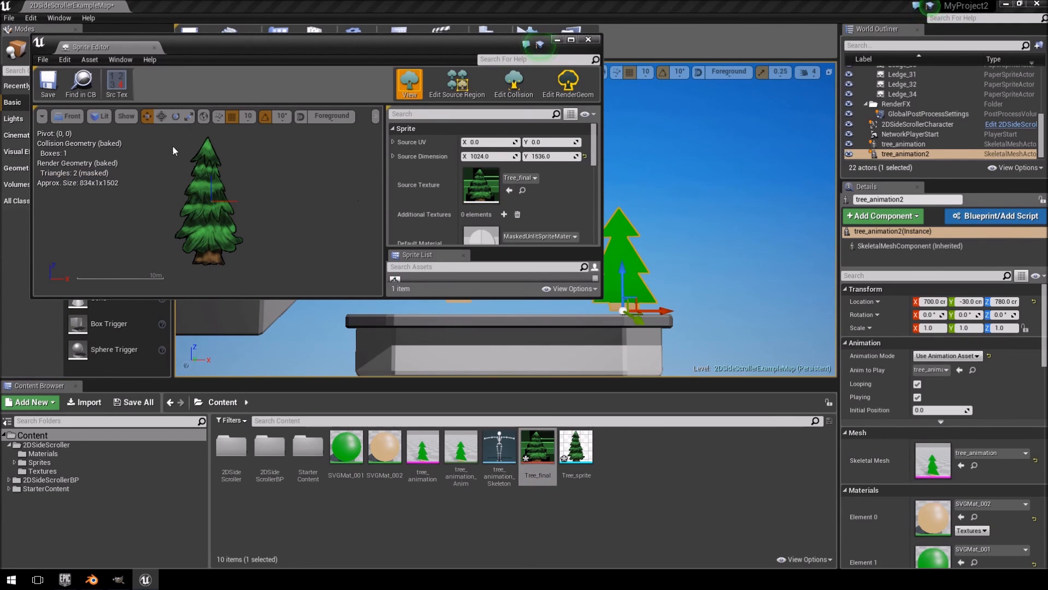
pyautogui.click(55, 95)
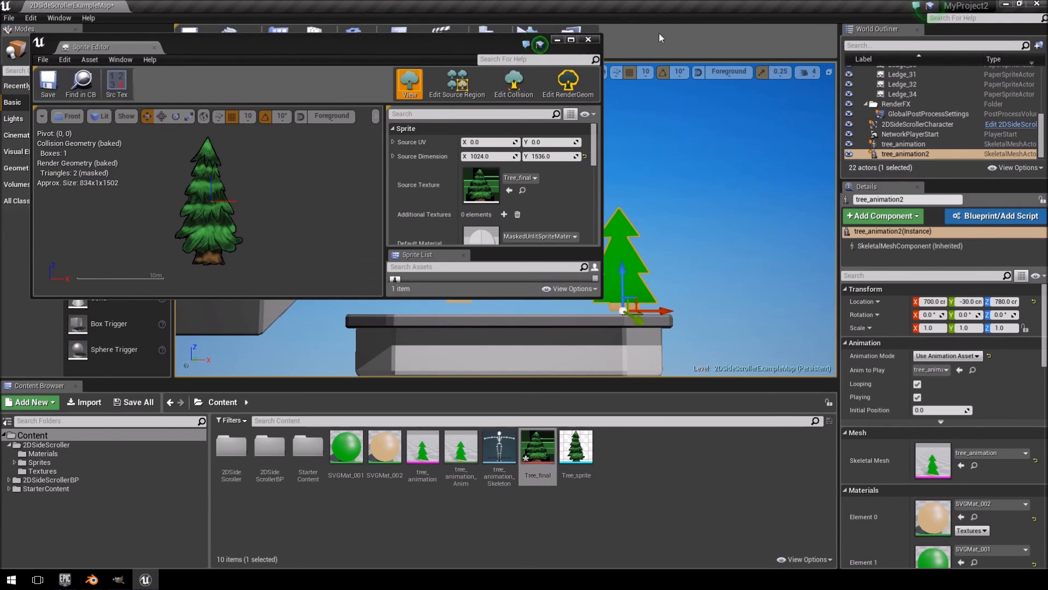
pyautogui.click(595, 41)
# Step: Place Tree_sprite in the level near the two flat trees and scale it down uniformly to 0.25
pyautogui.moveTo(576, 450); pyautogui.dragTo(544, 218)
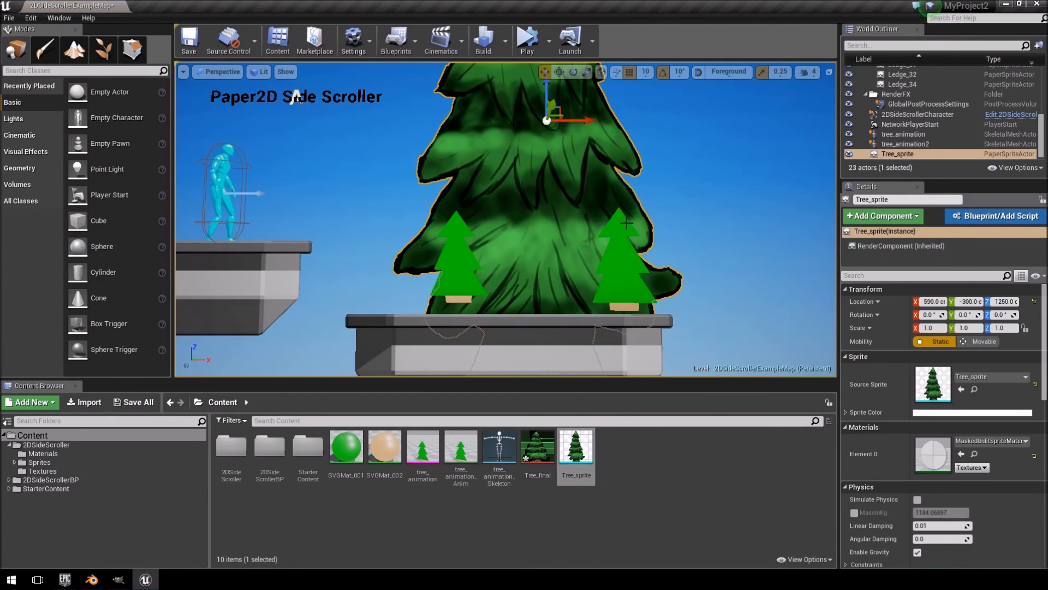
pyautogui.press('f')
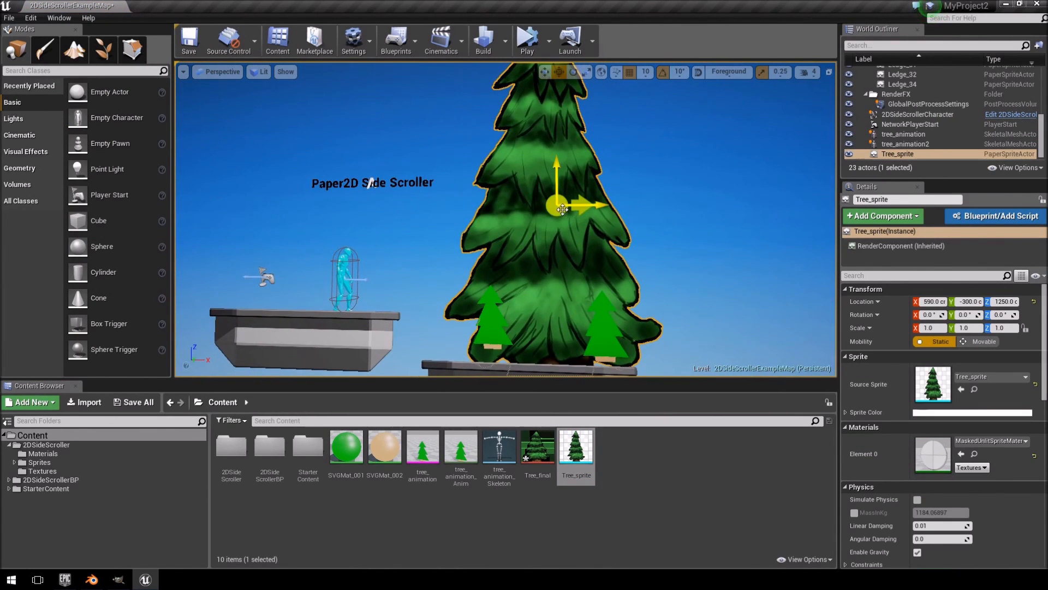
pyautogui.press('e')
pyautogui.press('r')
pyautogui.moveTo(556, 206); pyautogui.dragTo(532, 232)
# Step: Set the tree sprite's scale to 0.1 on the X, Y and Z axes
pyautogui.click(931, 327)
pyautogui.write('0.1')
pyautogui.press('Tab')
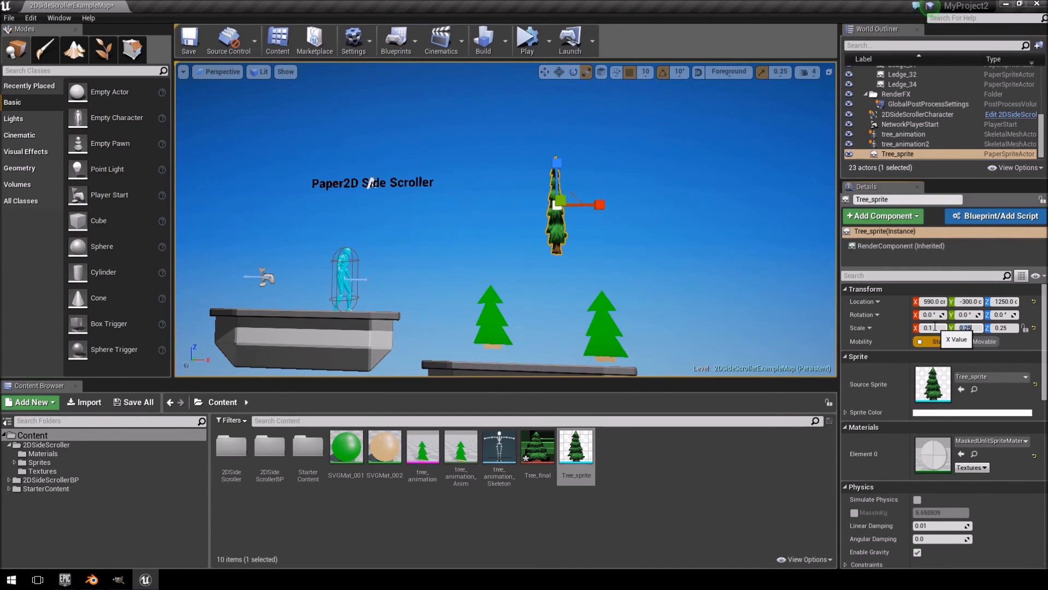
pyautogui.write('0.1')
pyautogui.press('Tab')
pyautogui.write('0.1')
pyautogui.press('Return')
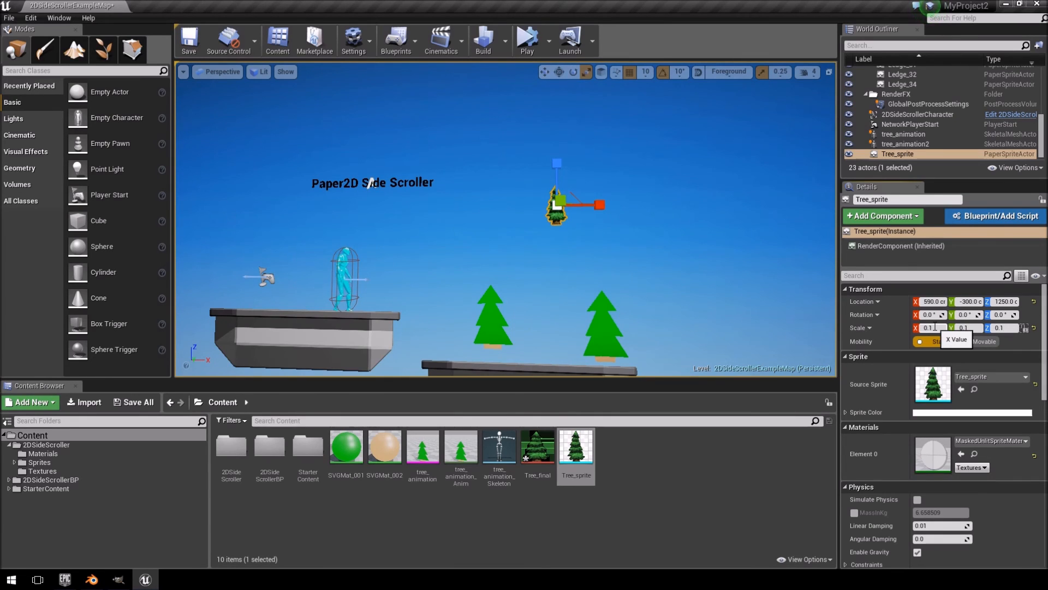
# Step: Lock the tree sprite's scale proportions and set its scale to 0.2 on all axes
pyautogui.click(938, 327)
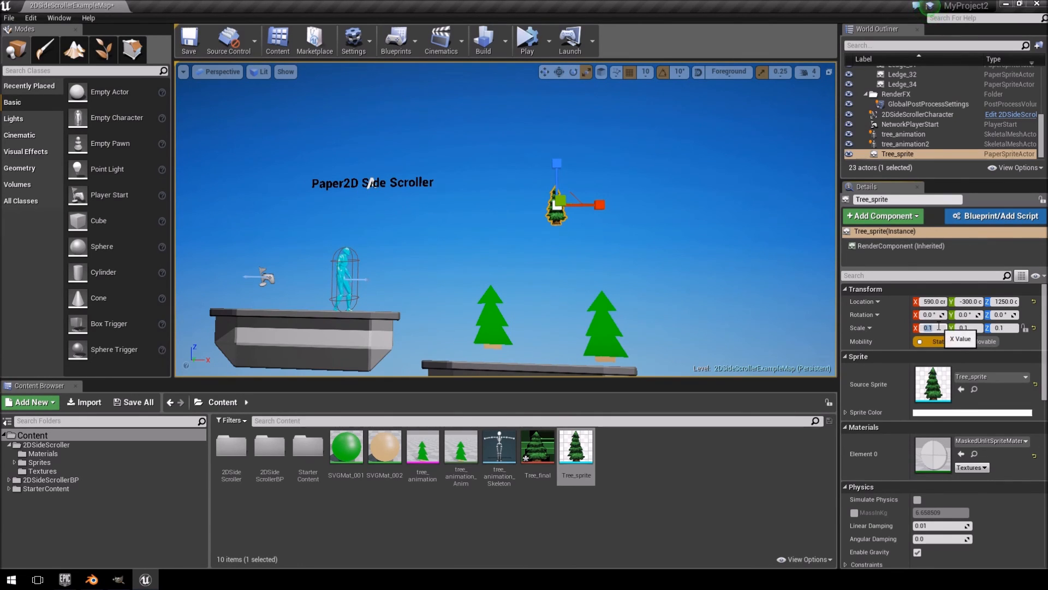
pyautogui.click(1026, 327)
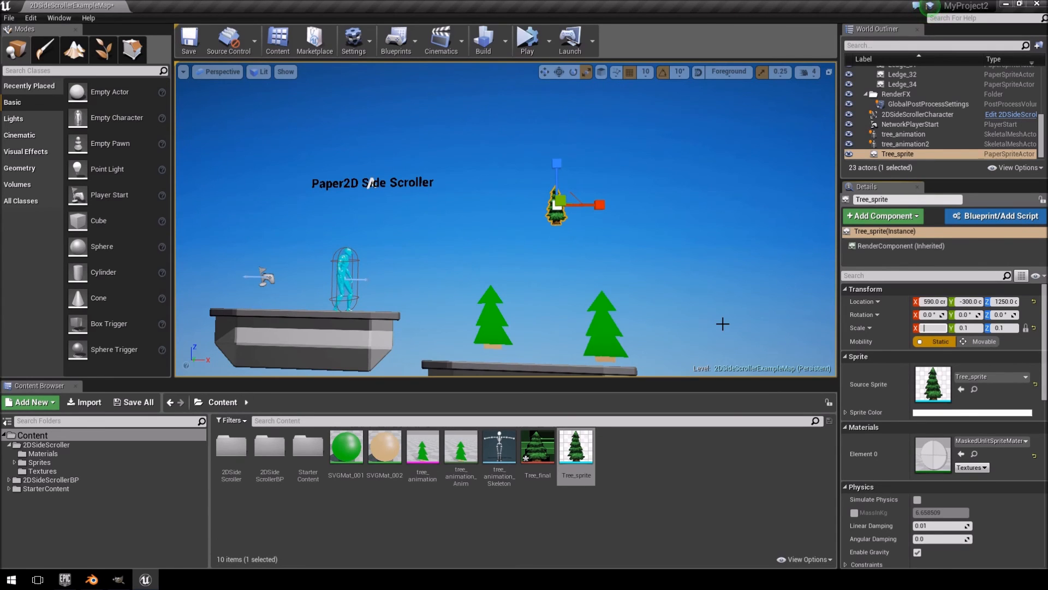
pyautogui.write('0.2')
pyautogui.press('Return')
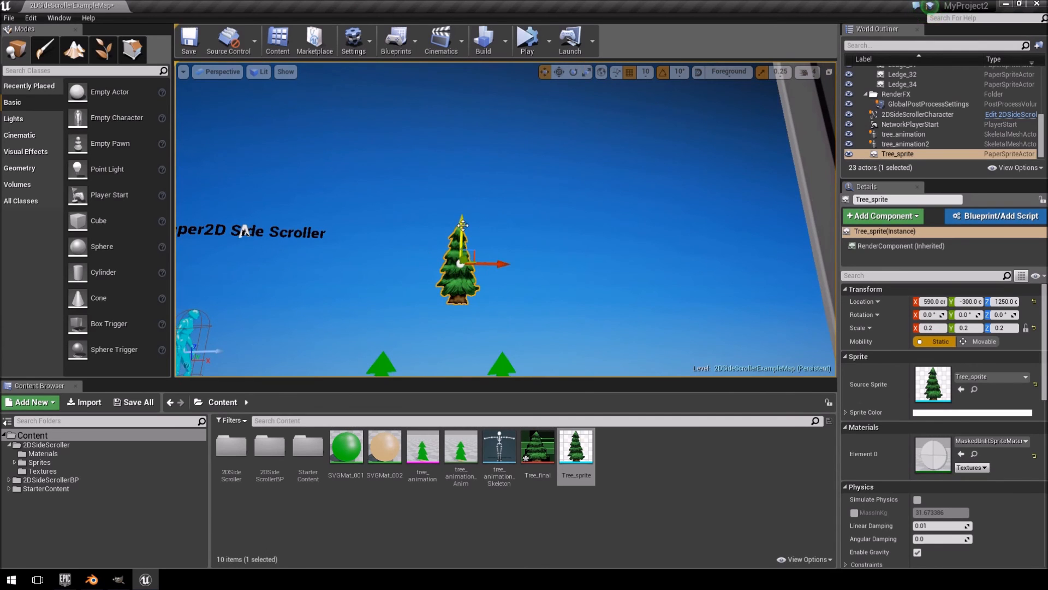
# Step: Lower the tree sprite to Z 930 just above the ledge and bring it forward to Y -10
pyautogui.moveTo(465, 240); pyautogui.dragTo(469, 297)
pyautogui.press('f')
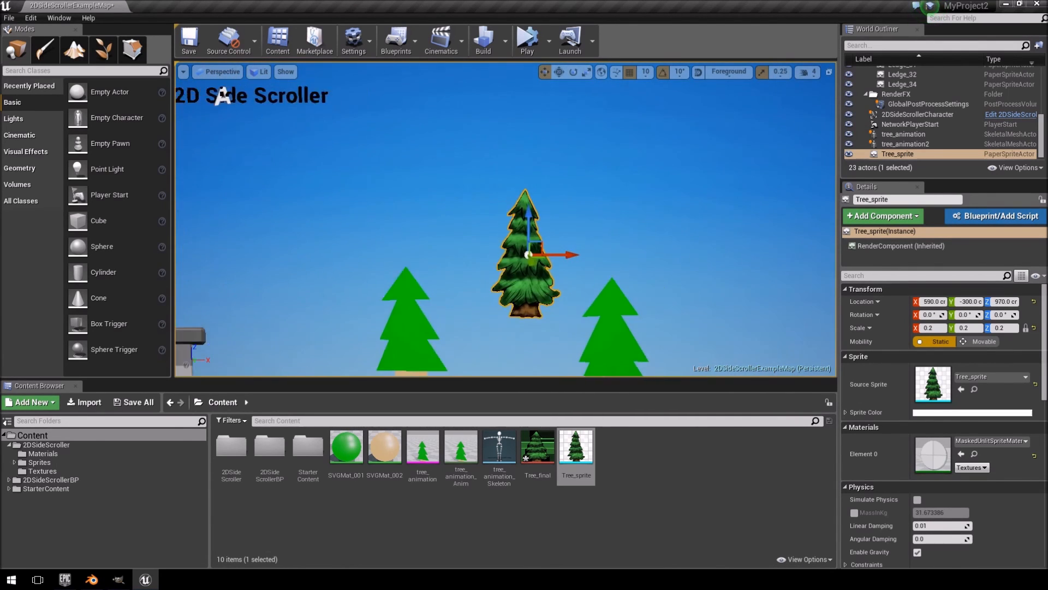
pyautogui.keyDown('alt'); pyautogui.moveTo(506, 187); pyautogui.dragTo(368, 191); pyautogui.keyUp('alt')
pyautogui.moveTo(367, 192)
pyautogui.keyDown('alt'); pyautogui.mouseDown()
pyautogui.moveTo(492, 192)
pyautogui.moveTo(368, 191)
pyautogui.mouseUp(); pyautogui.keyUp('alt')
pyautogui.moveTo(368, 192); pyautogui.dragTo(412, 192, button='middle')
pyautogui.moveTo(486, 167); pyautogui.dragTo(485, 193)
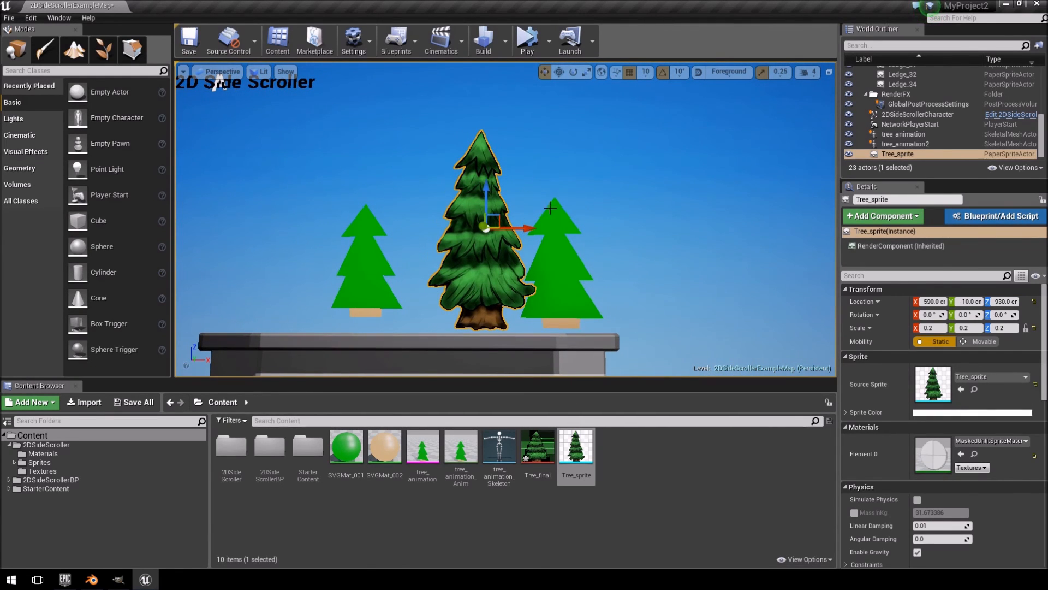
# Step: Shift the tree sprite between the two flat trees to X 560 and set it back to Y -50
pyautogui.moveTo(532, 227); pyautogui.dragTo(346, 227)
pyautogui.moveTo(371, 171); pyautogui.dragTo(400, 171)
pyautogui.keyDown('alt'); pyautogui.moveTo(400, 172); pyautogui.dragTo(628, 171); pyautogui.keyUp('alt')
pyautogui.moveTo(506, 218); pyautogui.dragTo(464, 201, button='right')
pyautogui.scroll(-6, 464, 201)
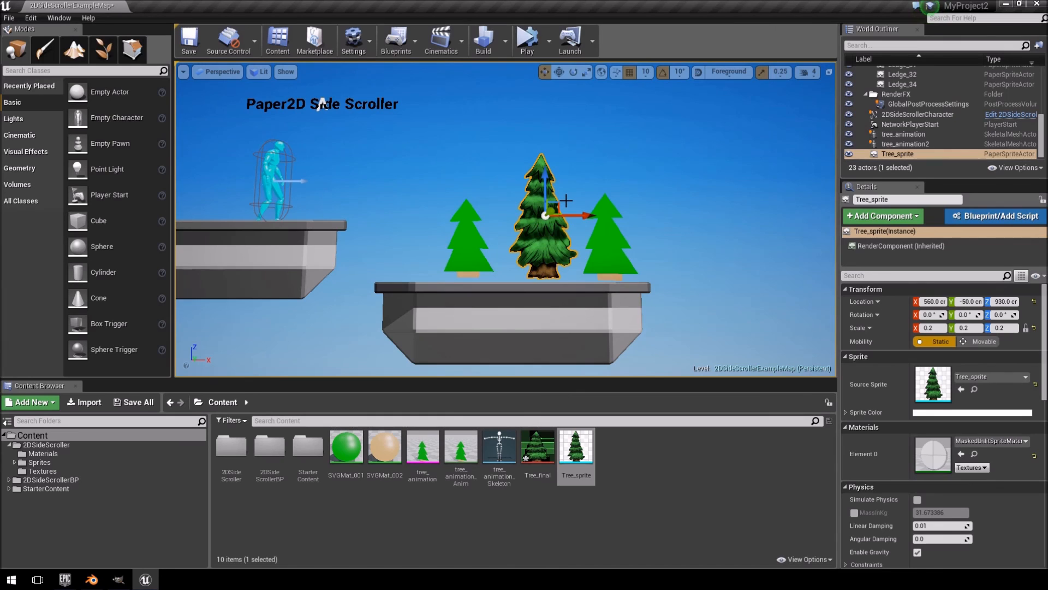
# Step: Play the level, run the character to the trees on the ledge and back a little, then stop the game
pyautogui.press('f')
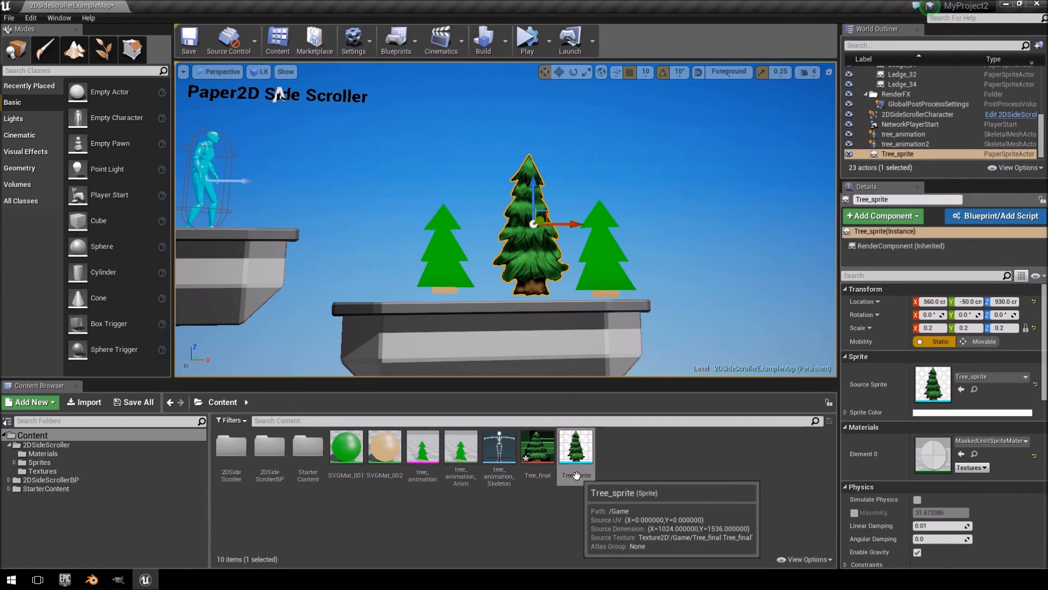
pyautogui.moveTo(558, 224)
pyautogui.mouseDown(button='right')
pyautogui.moveTo(580, 222)
pyautogui.moveTo(535, 220)
pyautogui.moveTo(544, 216)
pyautogui.mouseUp(button='right')
pyautogui.scroll(5, 328, 127)
pyautogui.scroll(4, 584, 213)
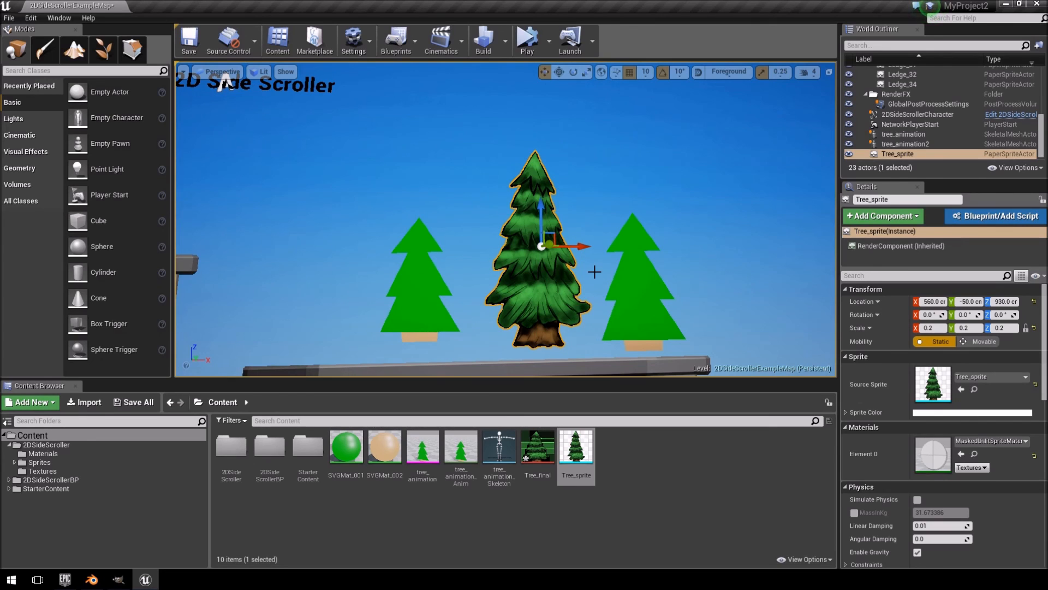
pyautogui.click(550, 40)
pyautogui.click(598, 74)
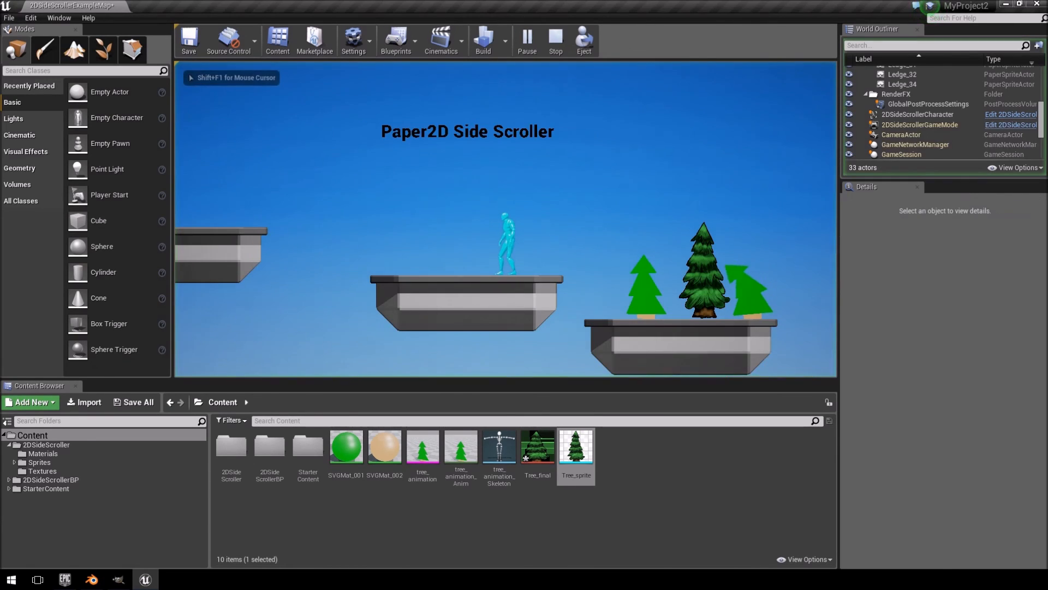
pyautogui.press('Right')
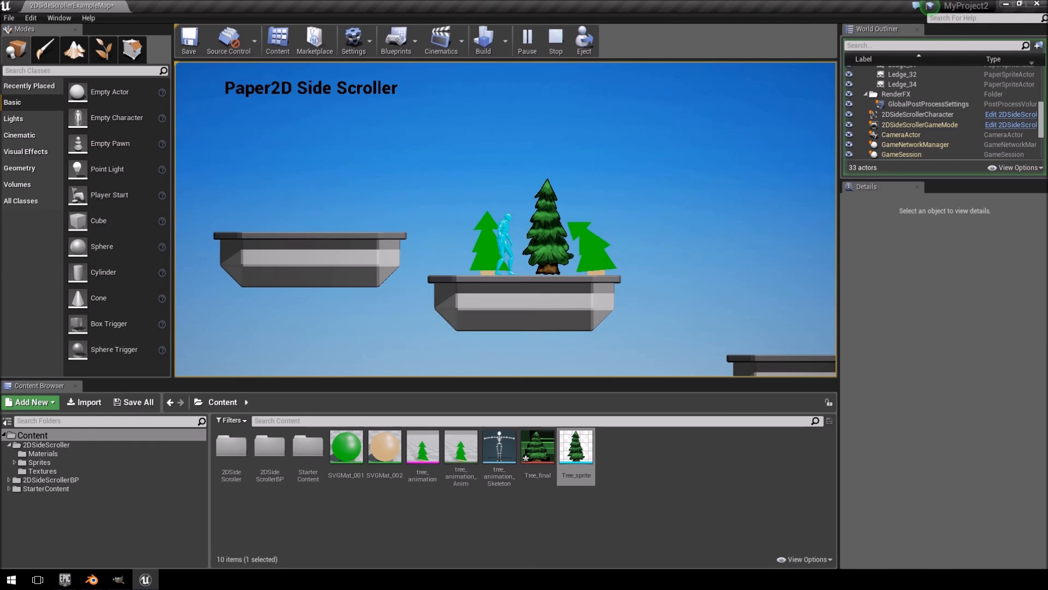
pyautogui.press('Right')
pyautogui.press('Left')
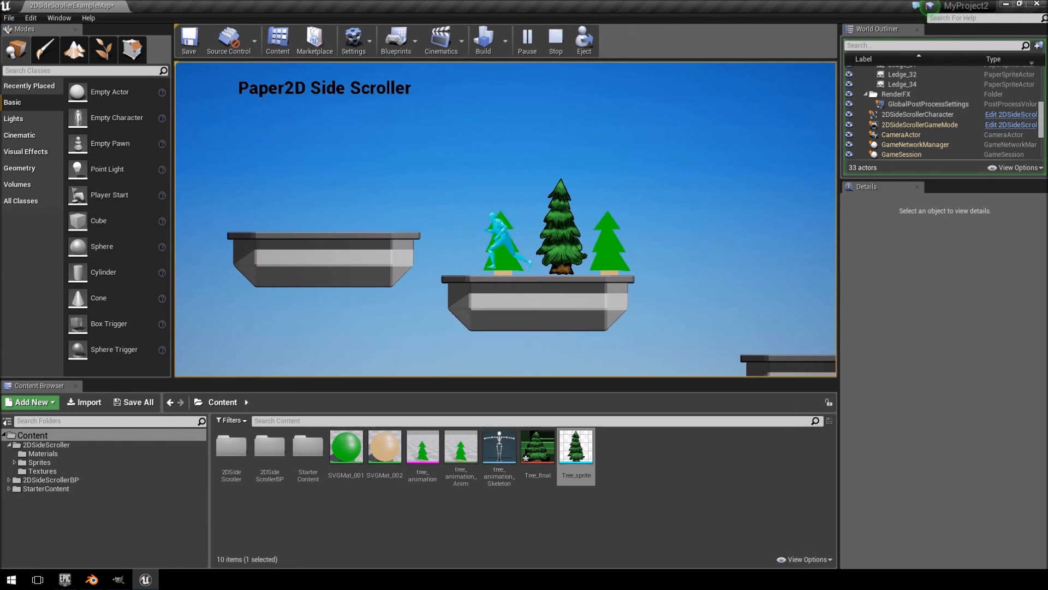
pyautogui.press('Escape')
# Step: Move the tree sprite back to Y -250, then play the level again and run the character to the trees
pyautogui.moveTo(524, 191); pyautogui.dragTo(492, 199, button='right')
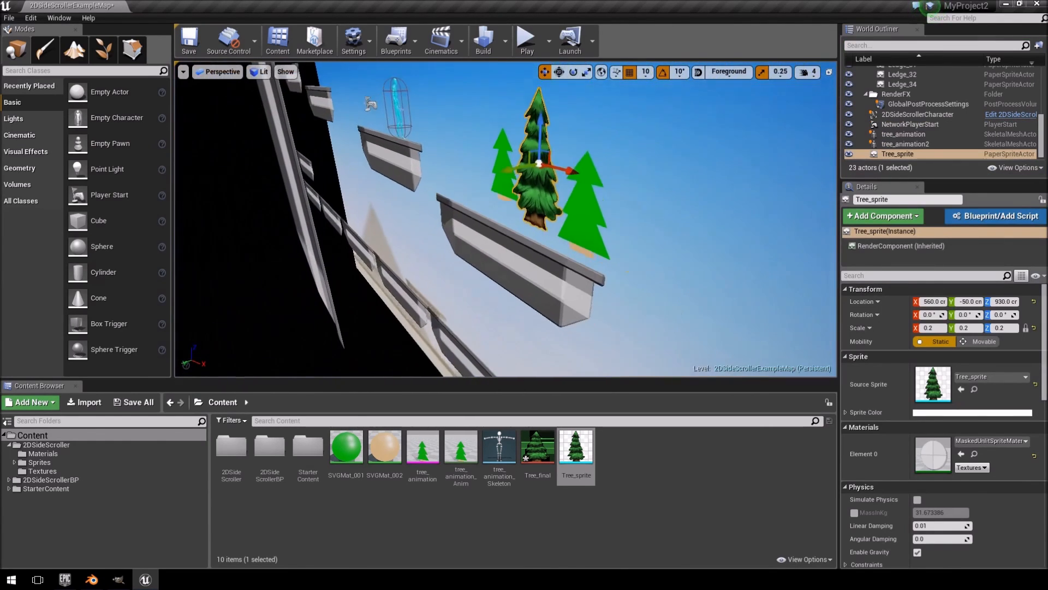
pyautogui.moveTo(508, 174); pyautogui.dragTo(568, 161)
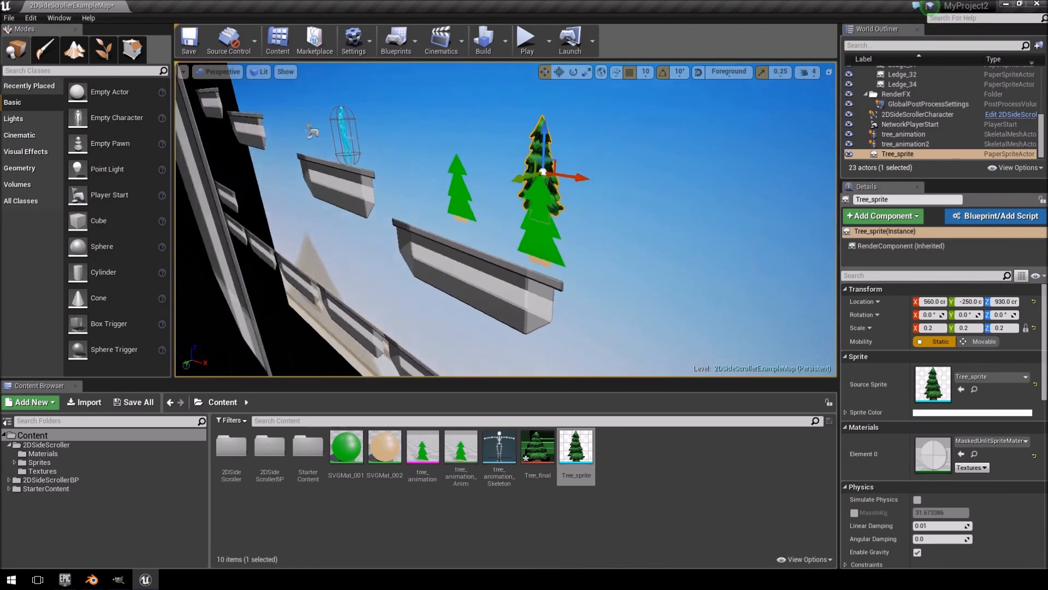
pyautogui.click(528, 39)
pyautogui.press('Right')
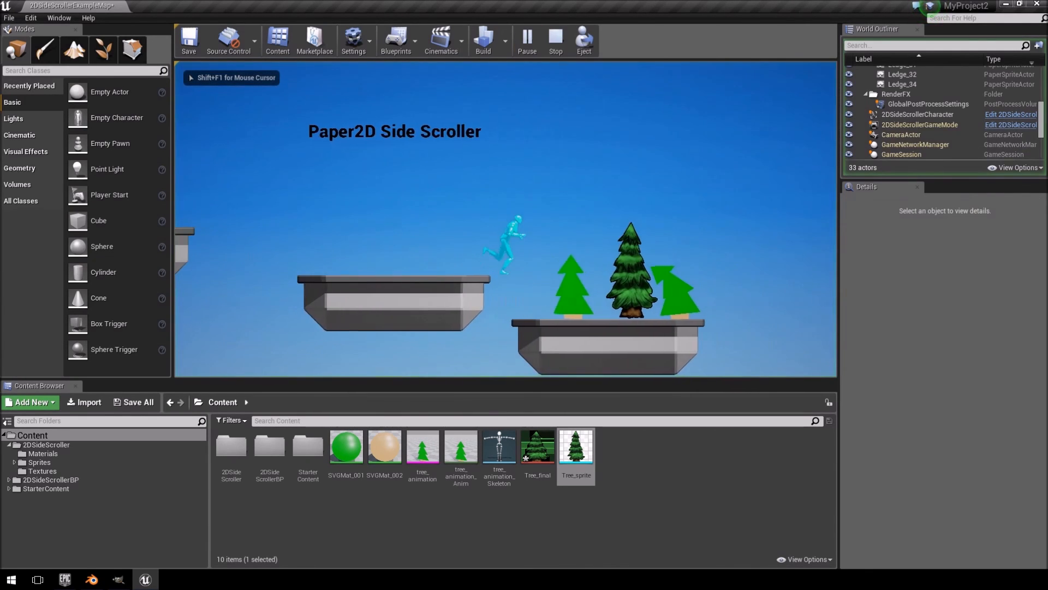
pyautogui.press('Right')
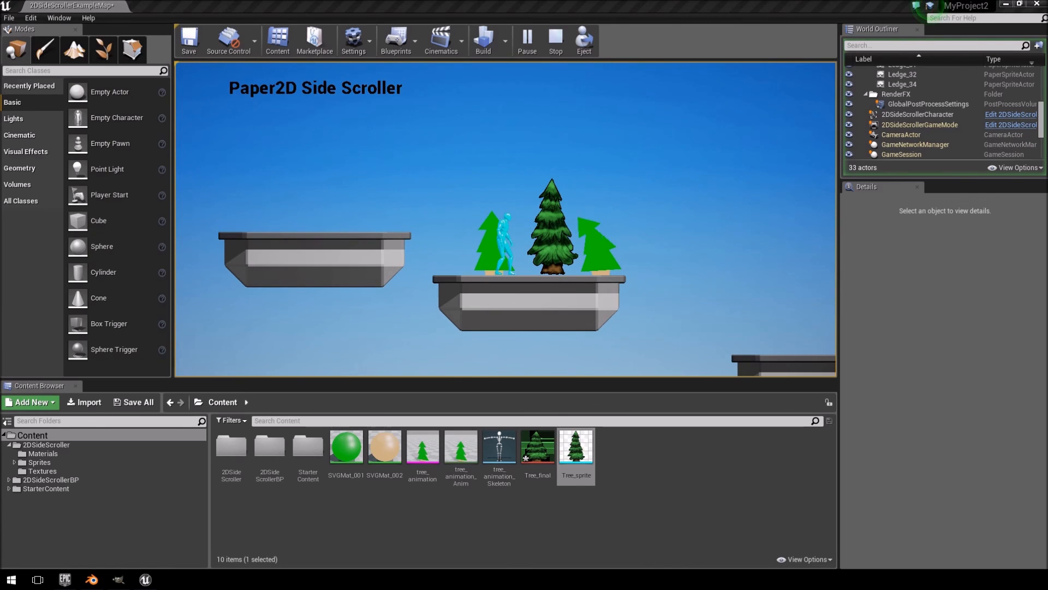
pyautogui.click(507, 278)
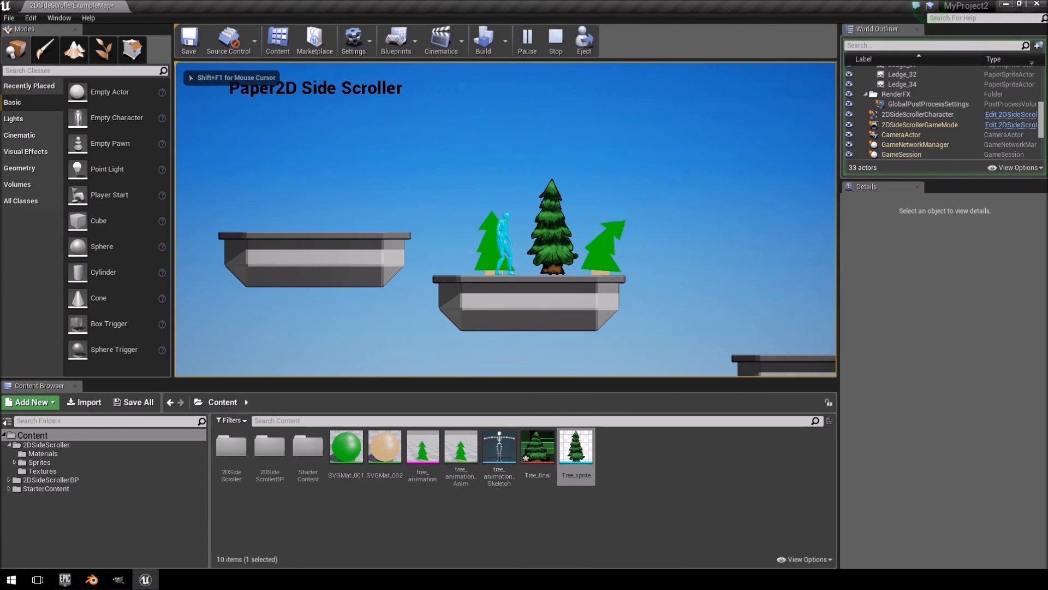